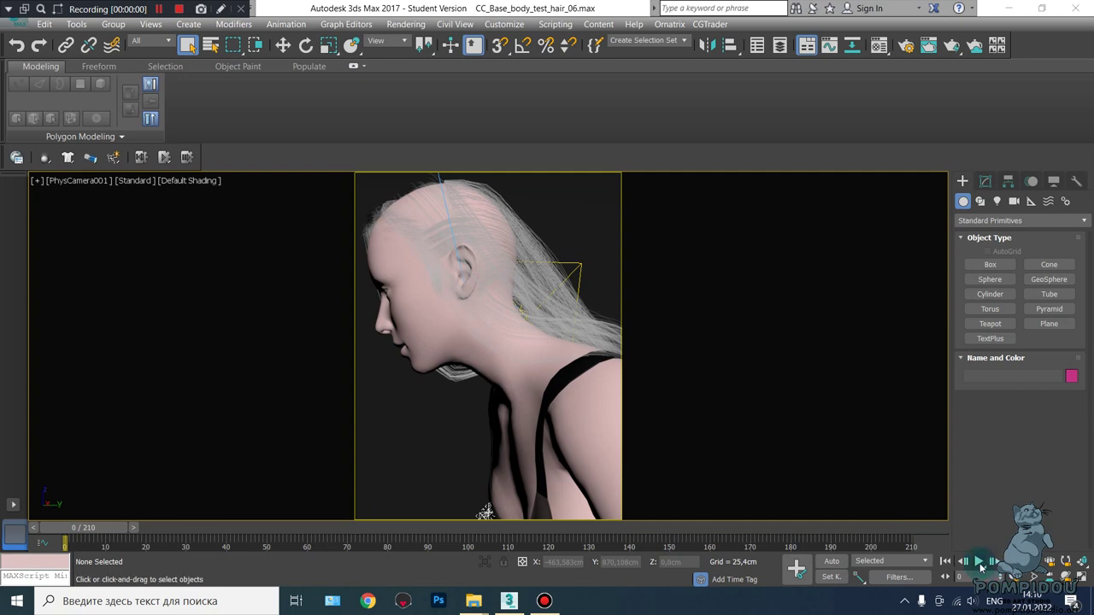
Play the animation, turn on Auto Key, and link the guide spline to the Head bone
click(979, 562)
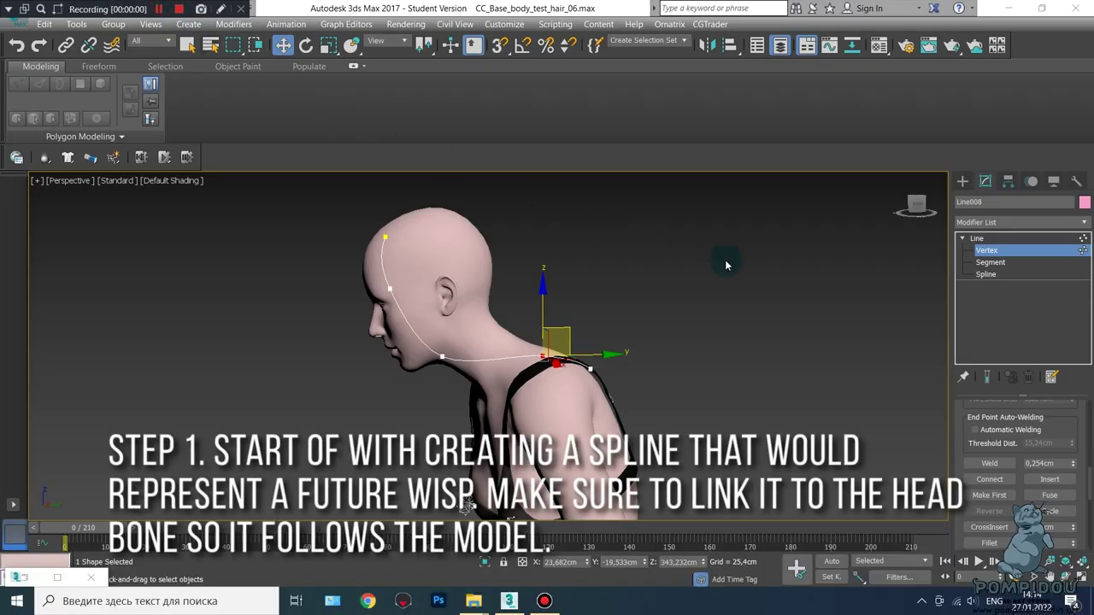
click(840, 564)
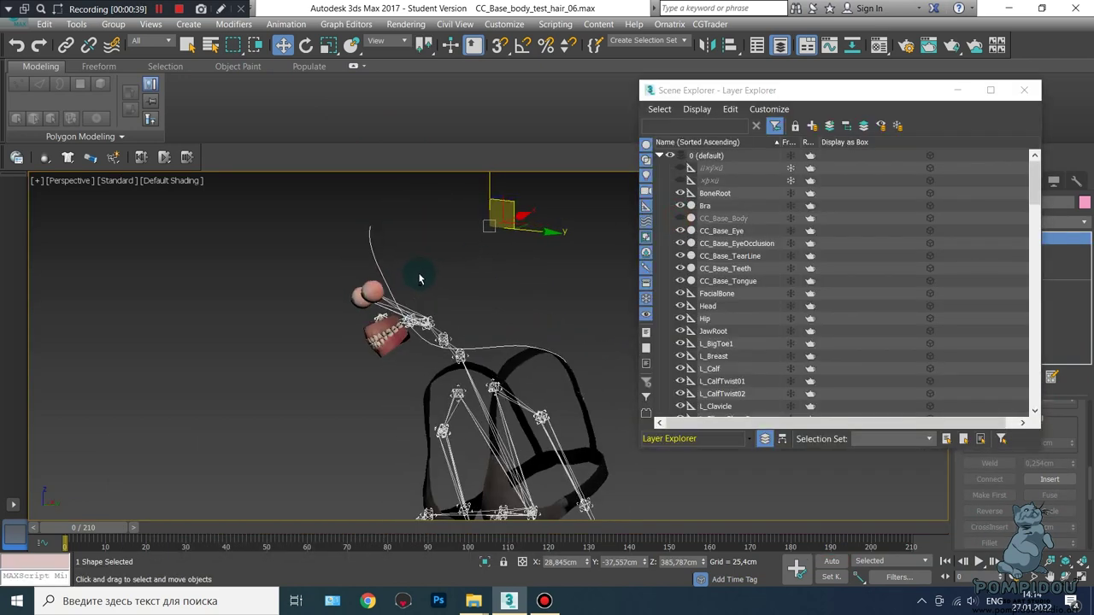
scroll(420, 276, up, 3)
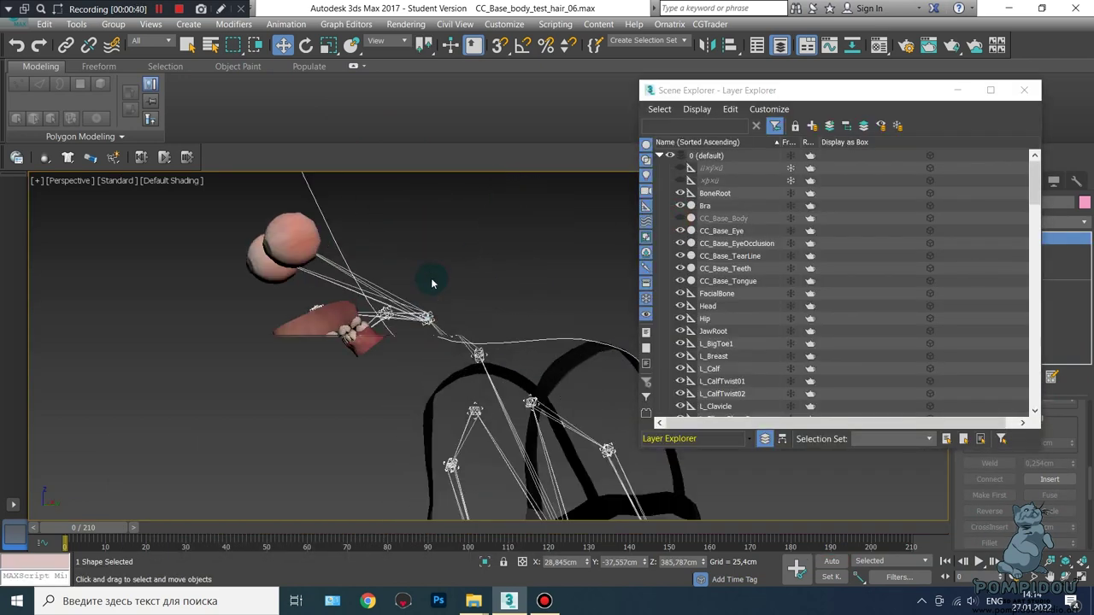
scroll(432, 283, up, 2)
click(454, 250)
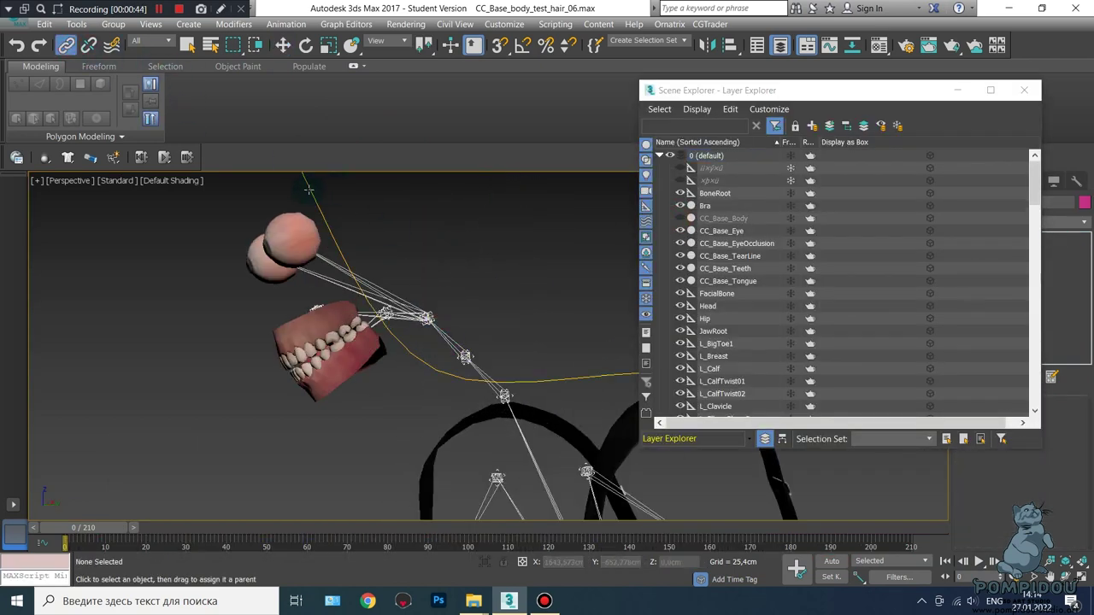
drag(309, 189, 467, 356)
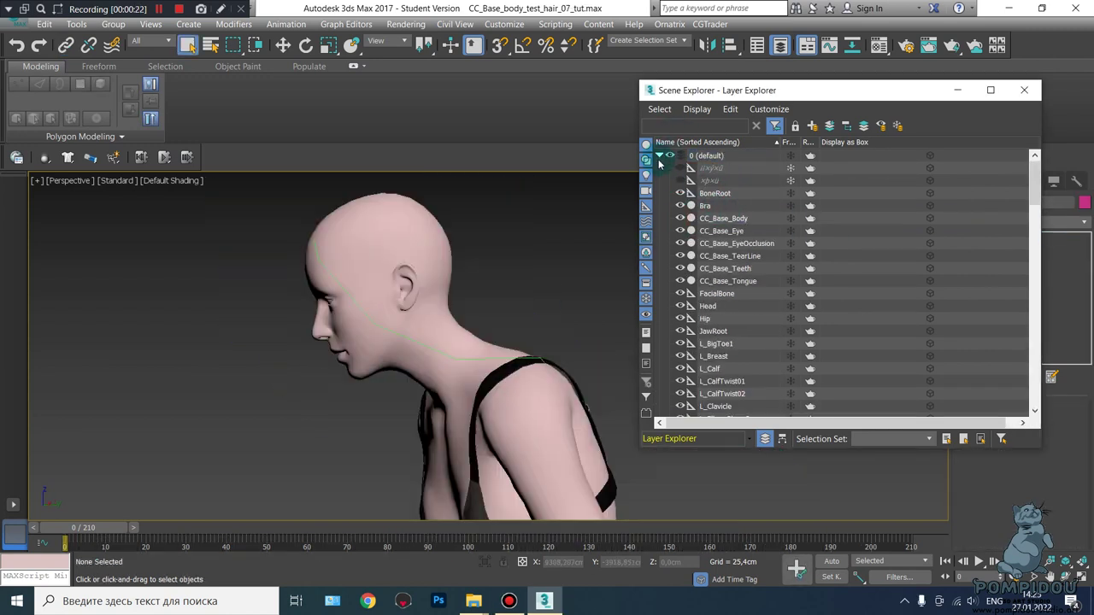
Scrub to frame 51 and select Line008 to confirm it follows the head
click(1024, 90)
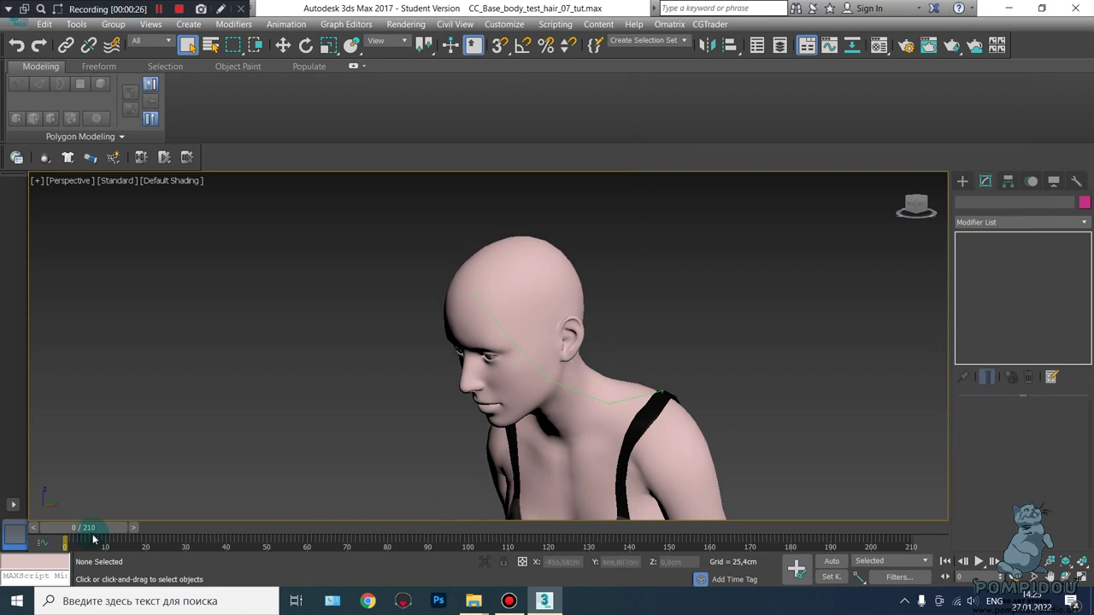
drag(86, 528, 273, 527)
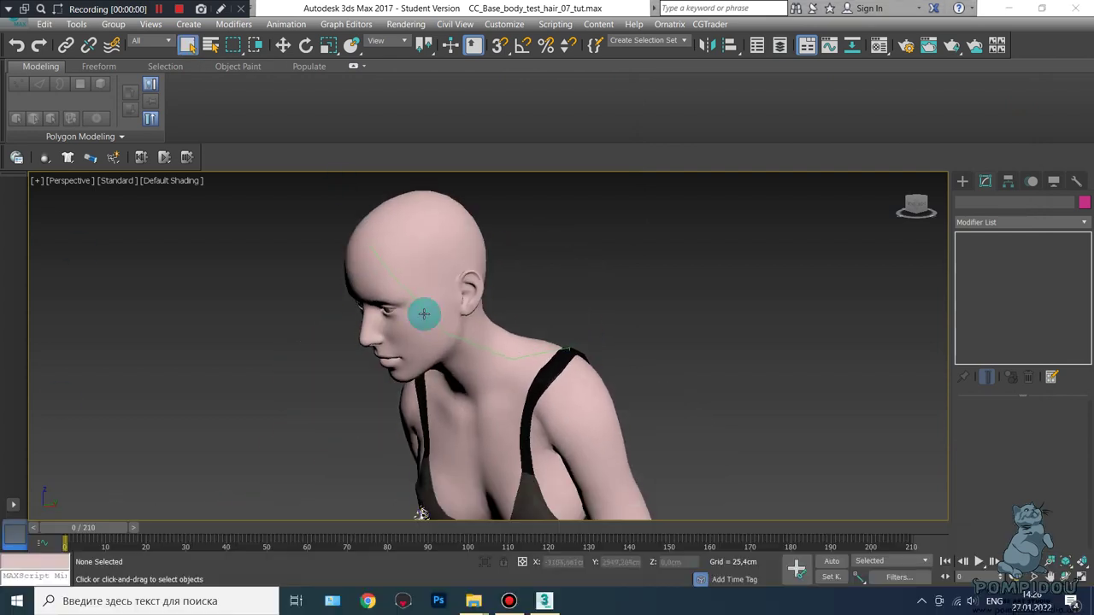
click(436, 325)
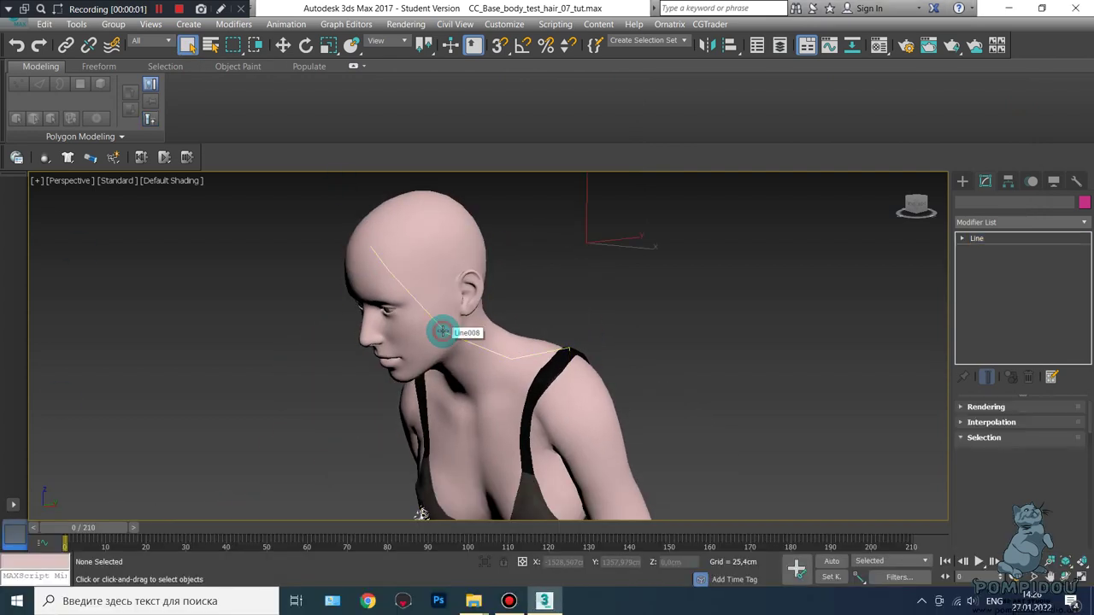
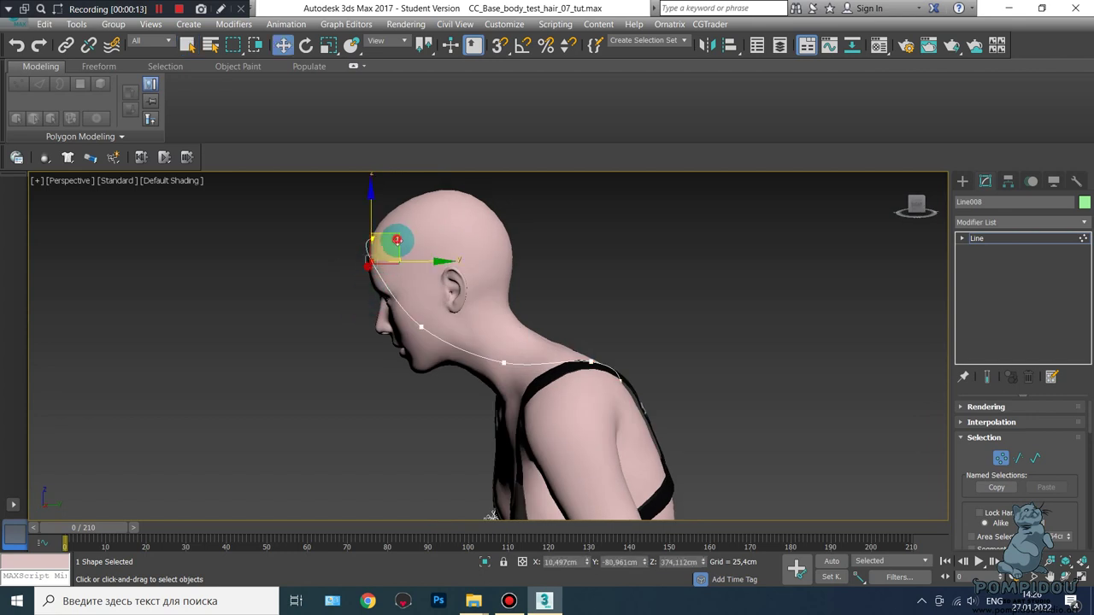
Inspect Line008's curve from several angles around the head and select its shoulder vertex
mouse_move(367, 306)
alt+middle_down()
mouse_move(424, 329)
mouse_move(262, 432)
mouse_move(395, 447)
alt+middle_up()
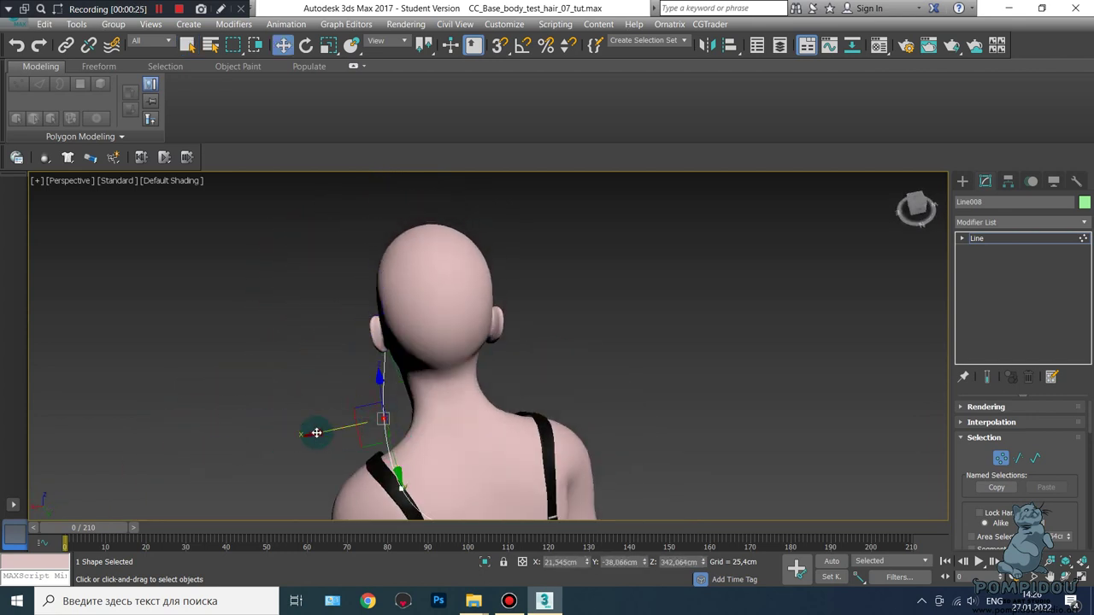
mouse_move(312, 432)
alt+middle_down()
mouse_move(452, 402)
mouse_move(542, 444)
mouse_move(516, 418)
alt+middle_up()
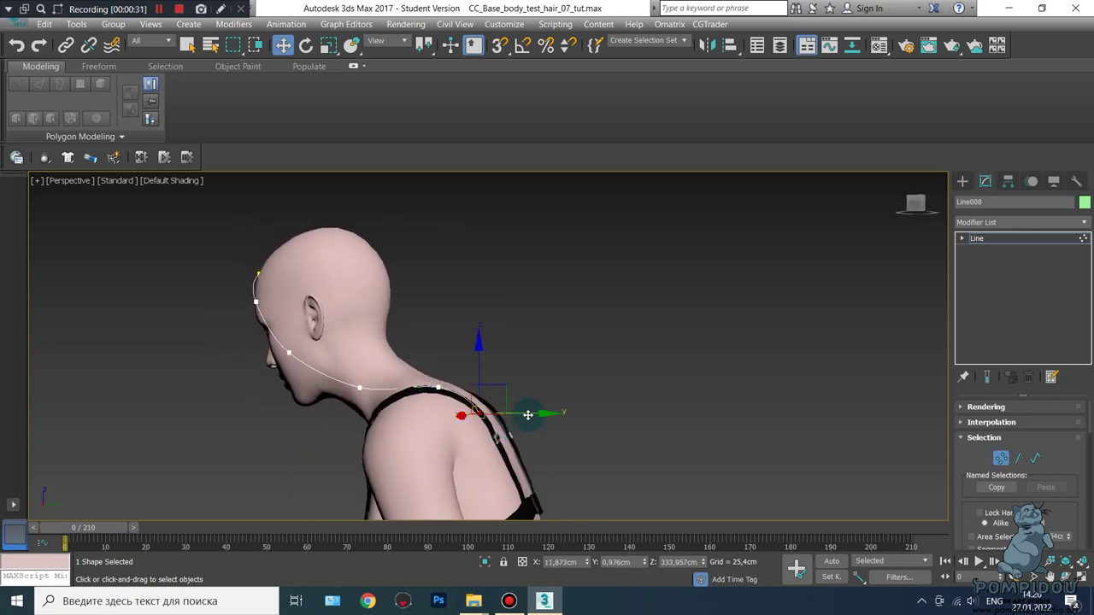
alt+middle_drag(410, 468, 450, 346)
drag(450, 346, 431, 403)
mouse_move(439, 332)
alt+middle_down()
mouse_move(402, 341)
mouse_move(467, 359)
mouse_move(334, 501)
mouse_move(383, 449)
alt+middle_up()
With Auto Key on at frame 44, pull the forehead vertex toward the ear and the shoulder vertex toward the neck
key(n)
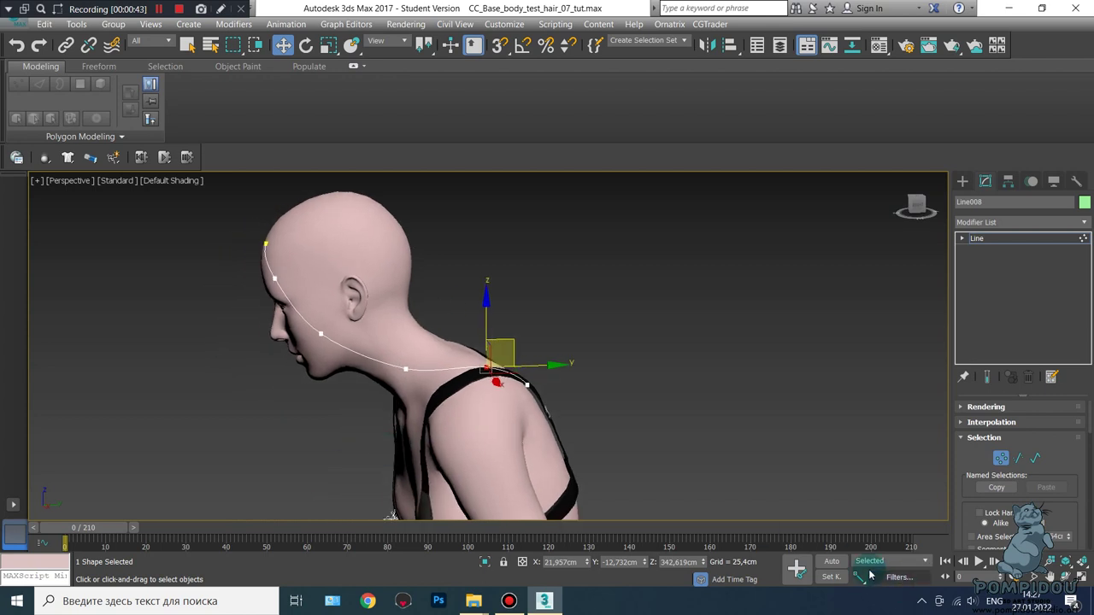
drag(66, 530, 267, 530)
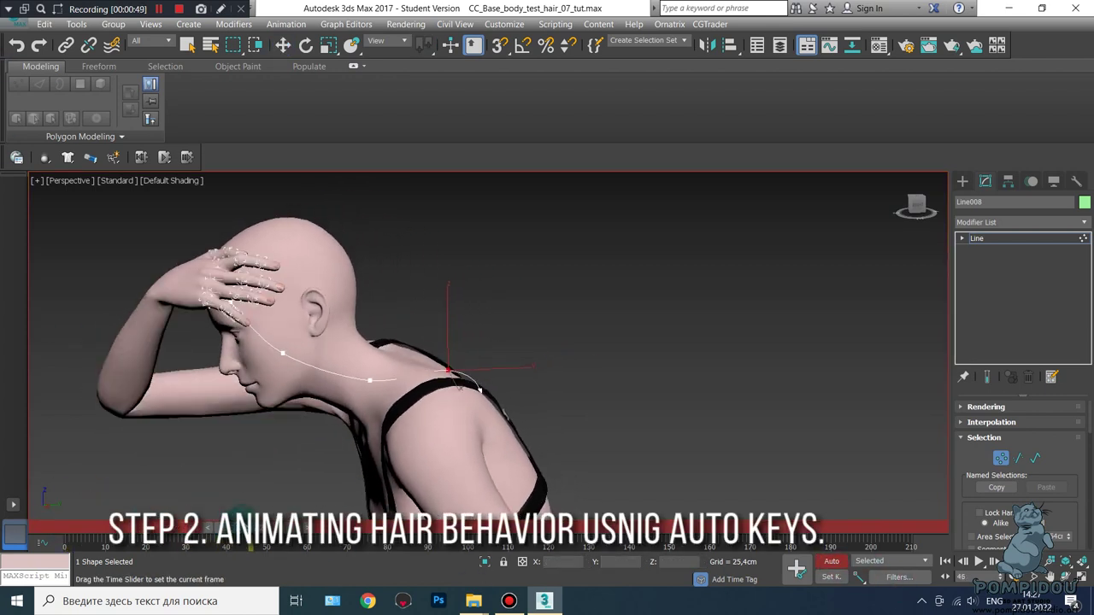
alt+middle_drag(233, 418, 305, 397)
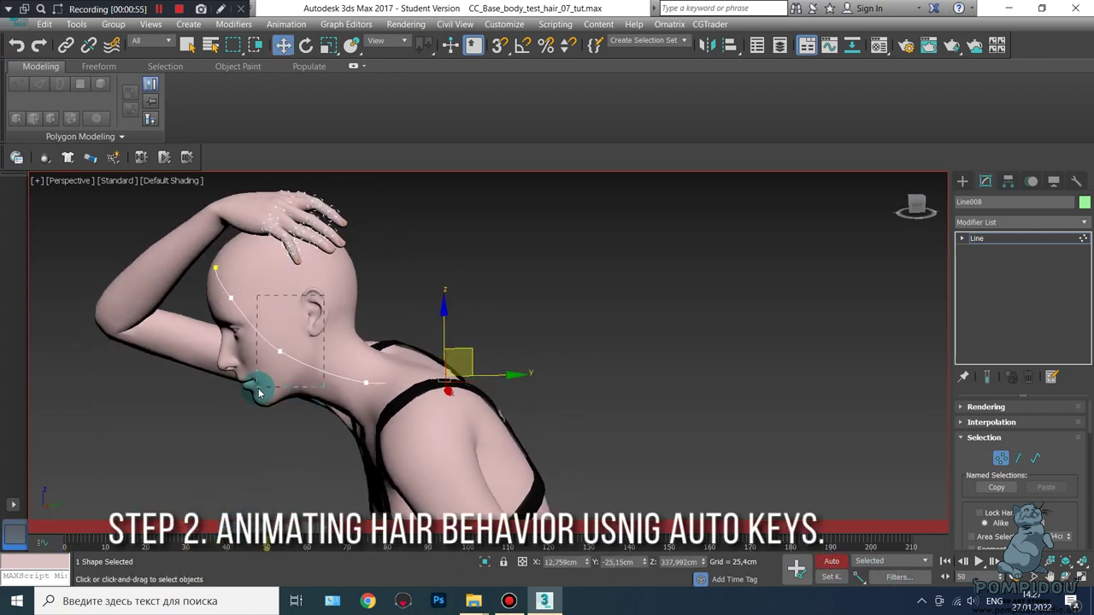
drag(253, 541, 235, 545)
key(w)
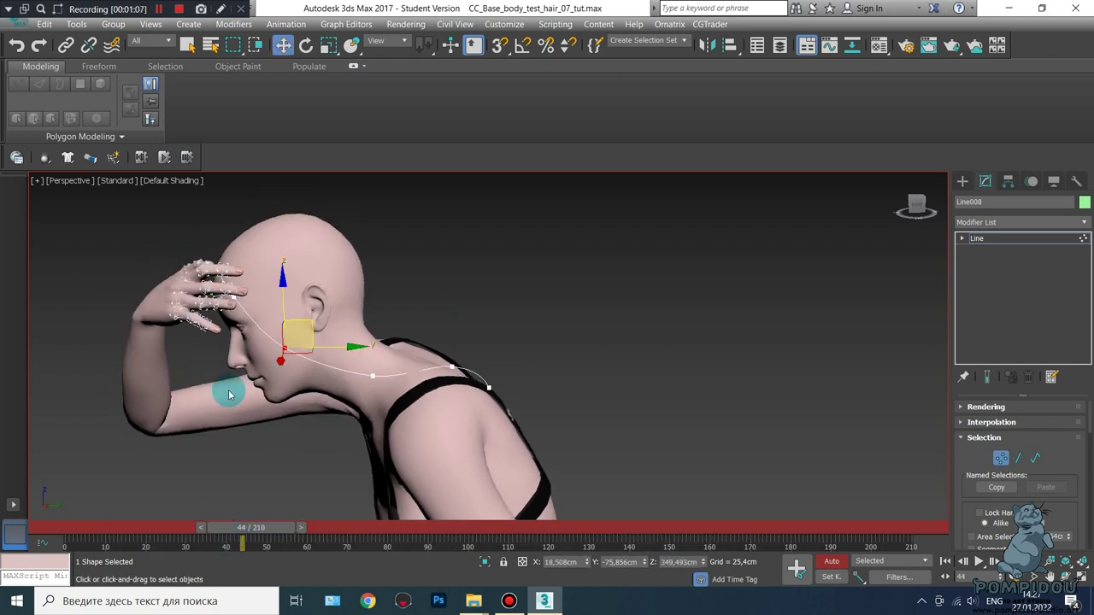
click(232, 299)
drag(275, 264, 302, 320)
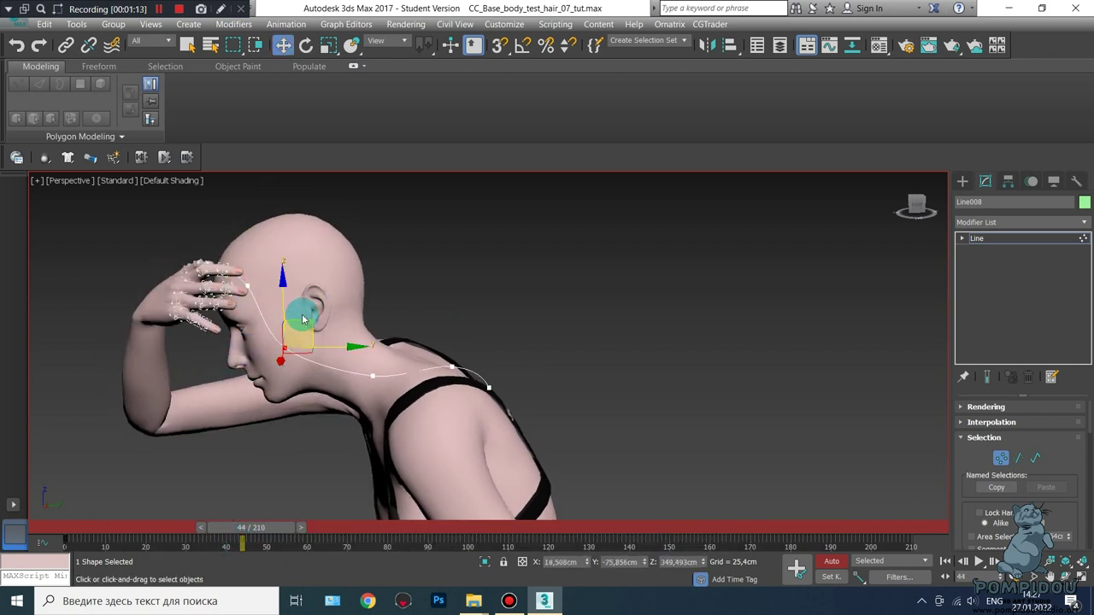
click(450, 374)
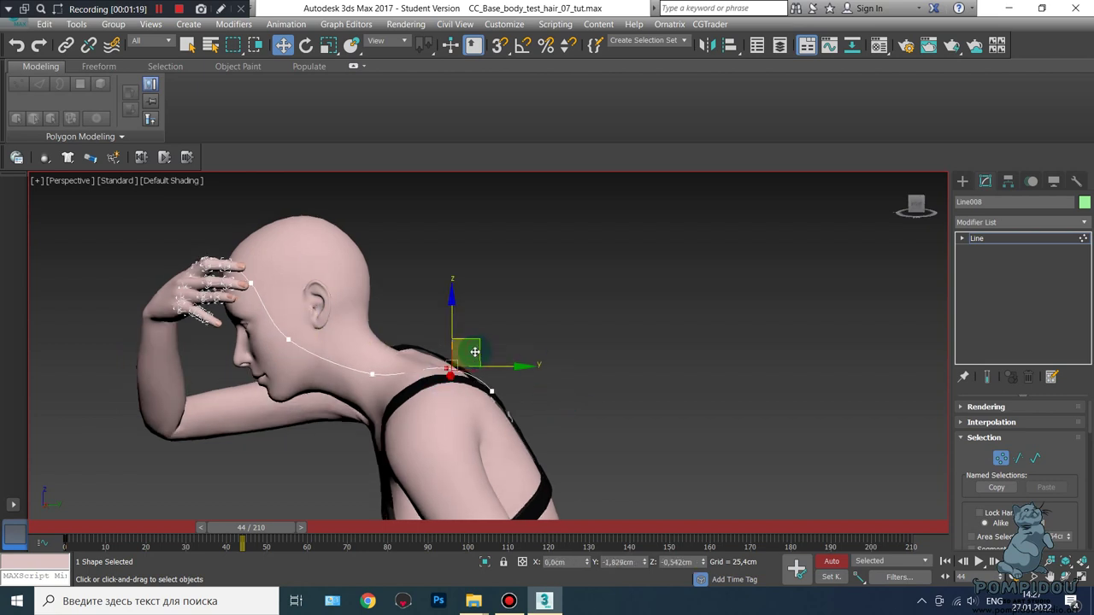
mouse_move(474, 351)
mouse_down()
mouse_move(402, 347)
mouse_move(480, 346)
mouse_up()
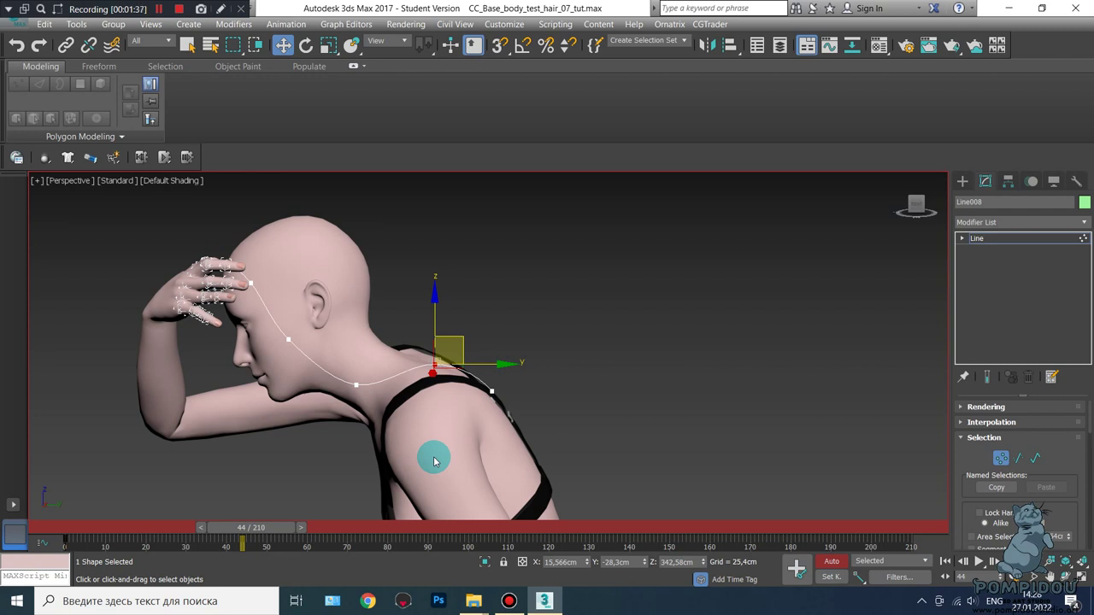
At frame 50, adjust the ear, head-top and neck-base vertices so the curve follows the bowed head
mouse_move(268, 529)
mouse_down()
mouse_move(295, 525)
mouse_move(270, 527)
mouse_up()
key(w)
drag(269, 278, 236, 301)
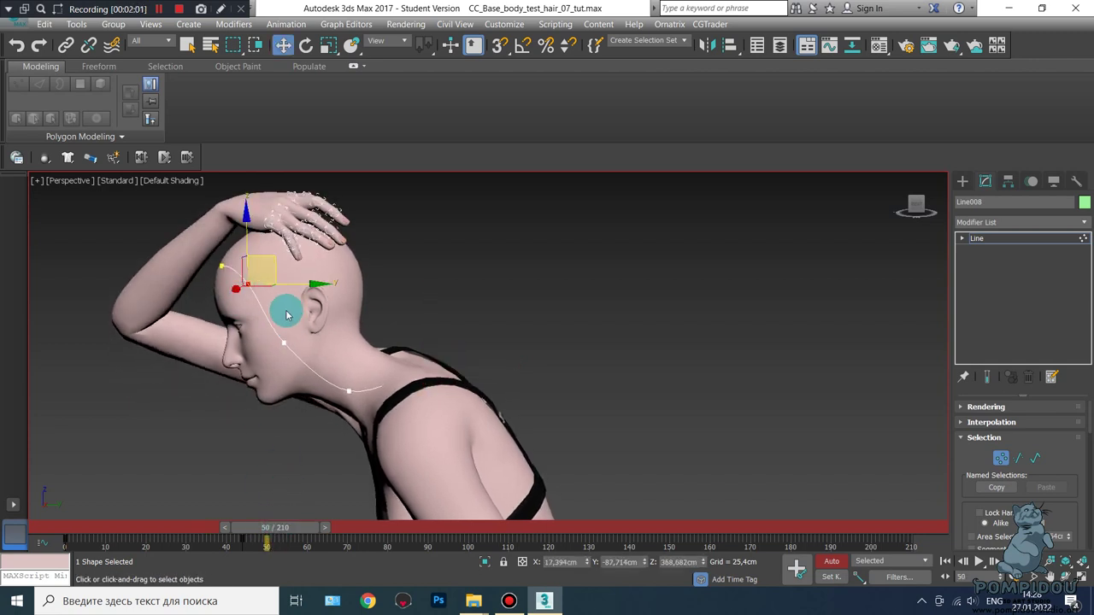
click(283, 343)
click(258, 284)
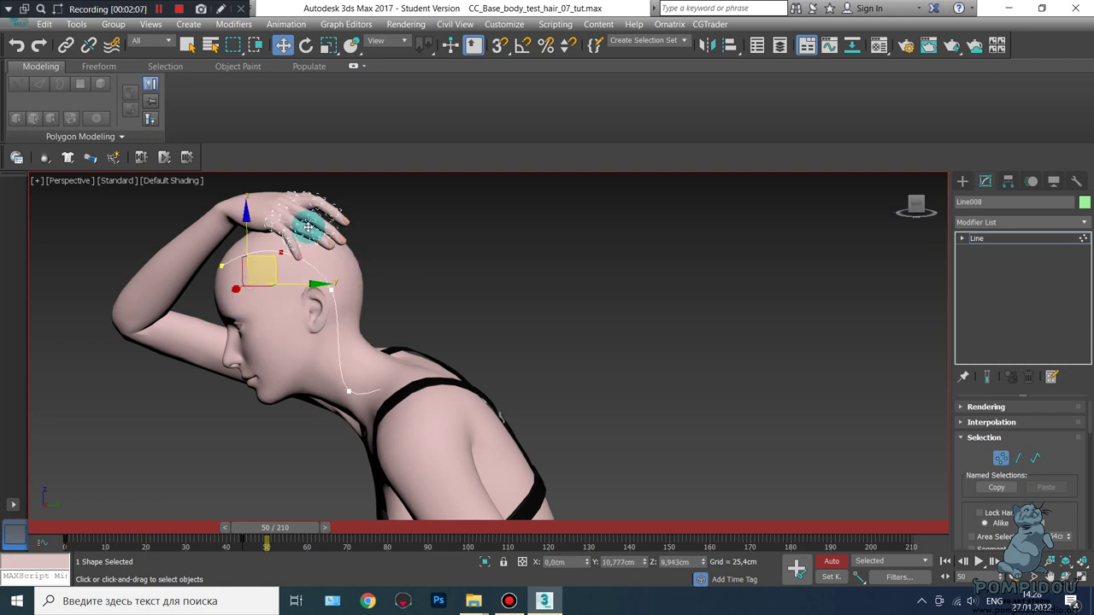
mouse_move(307, 226)
alt+middle_down()
mouse_move(330, 379)
mouse_move(215, 374)
mouse_move(169, 247)
mouse_move(427, 337)
mouse_move(300, 237)
alt+middle_up()
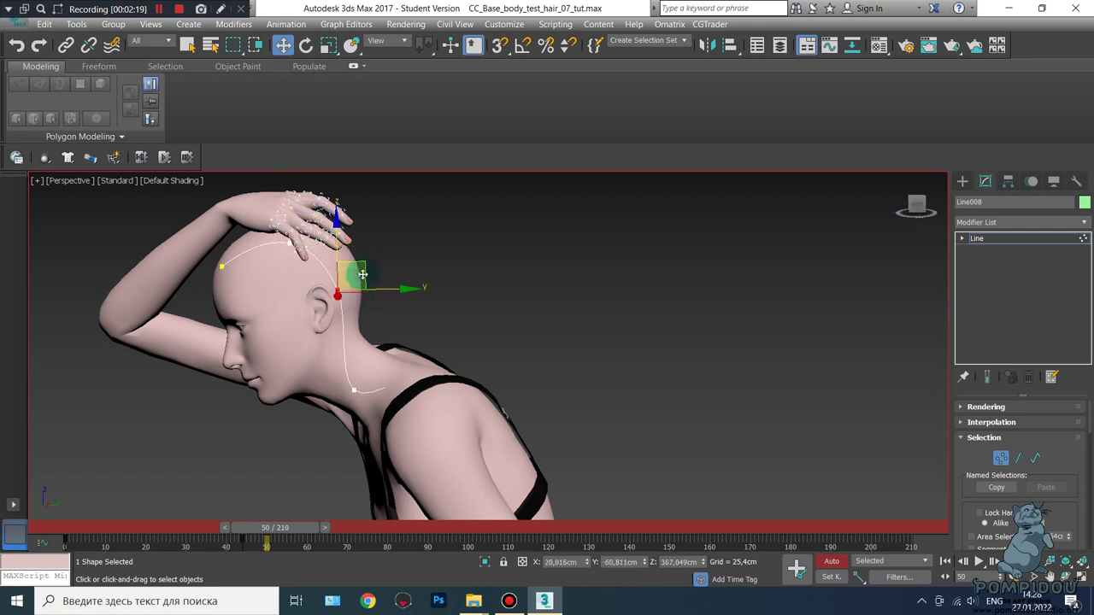
mouse_move(500, 369)
alt+middle_down()
mouse_move(507, 359)
mouse_move(464, 360)
alt+middle_up()
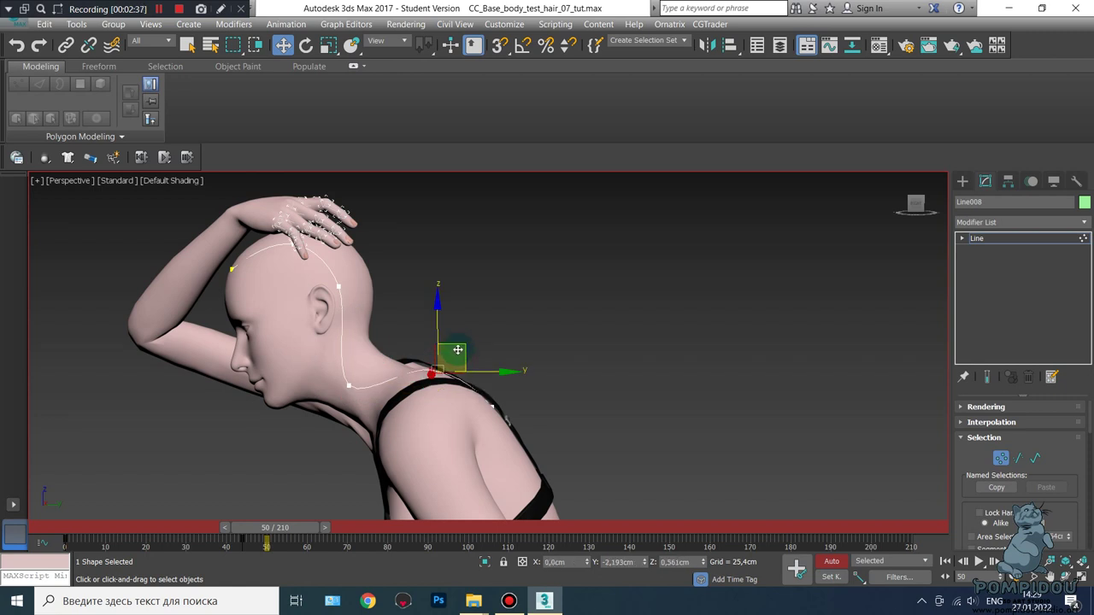
alt+middle_drag(458, 350, 415, 439)
drag(271, 529, 310, 546)
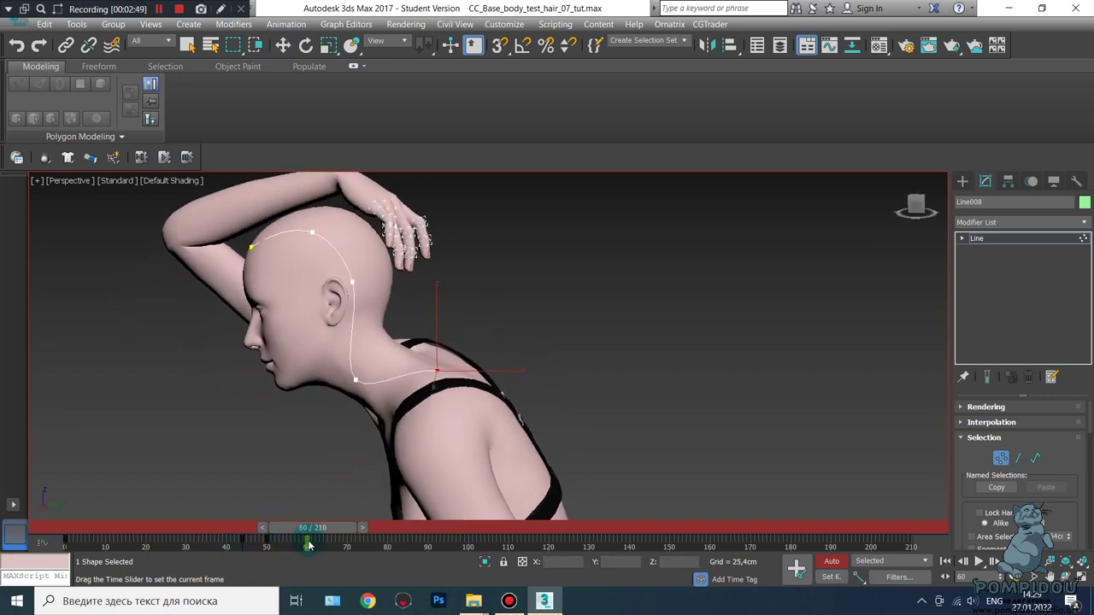
At frame 60, move Line008's head, neck and shoulder vertices, review from frame 45, then turn Auto Key off
click(311, 232)
key(w)
drag(297, 250, 370, 268)
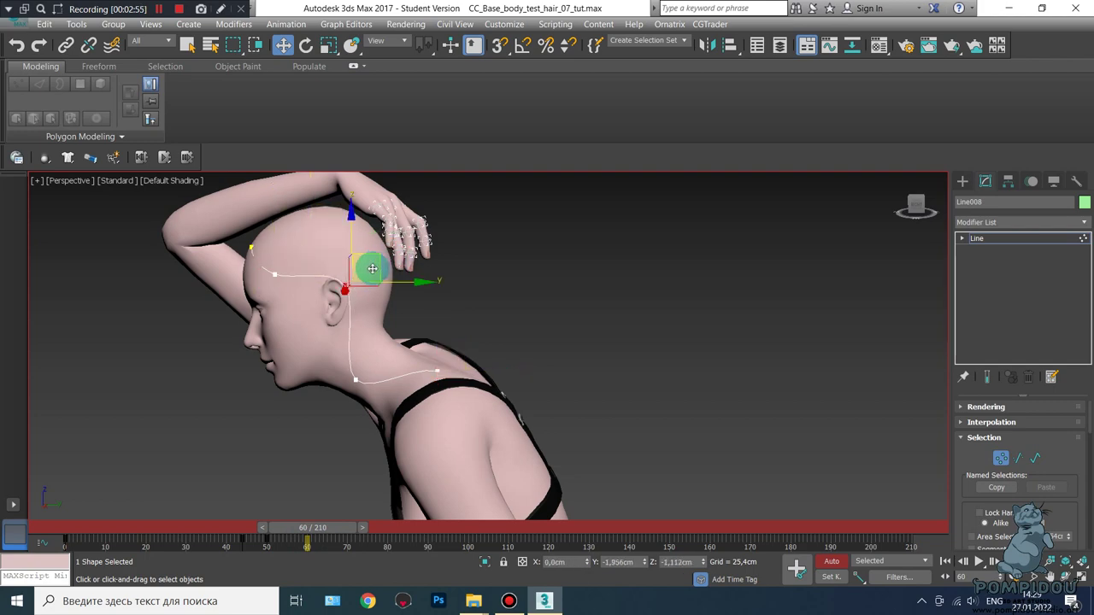
mouse_move(348, 342)
alt+middle_down()
mouse_move(412, 290)
mouse_move(244, 334)
mouse_move(268, 273)
mouse_move(237, 342)
mouse_move(206, 285)
mouse_move(322, 264)
alt+middle_up()
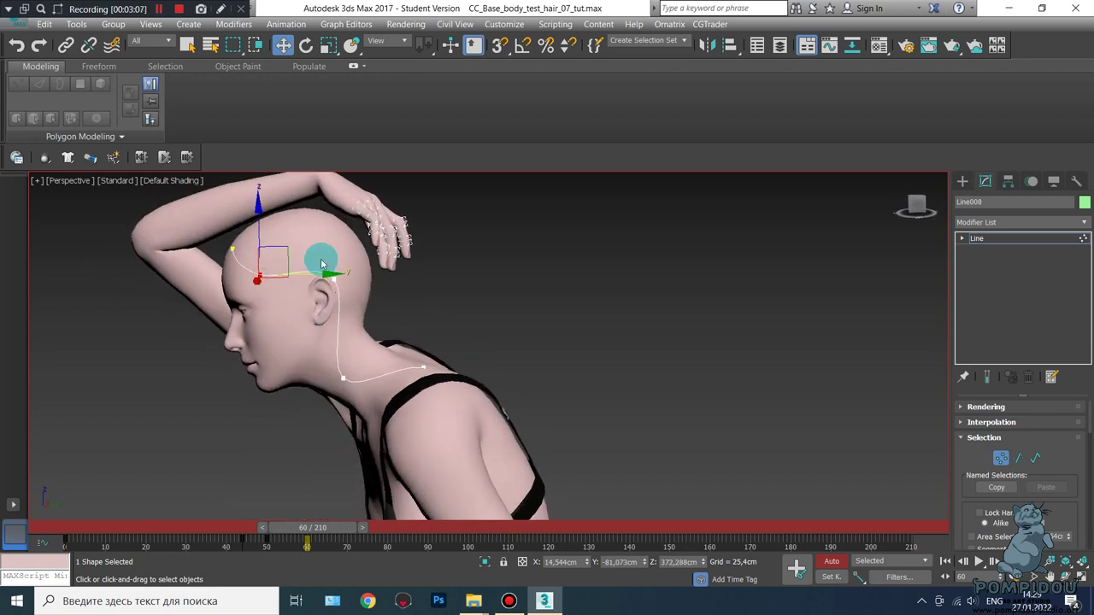
alt+middle_drag(376, 392, 372, 408)
alt+middle_drag(392, 355, 367, 355)
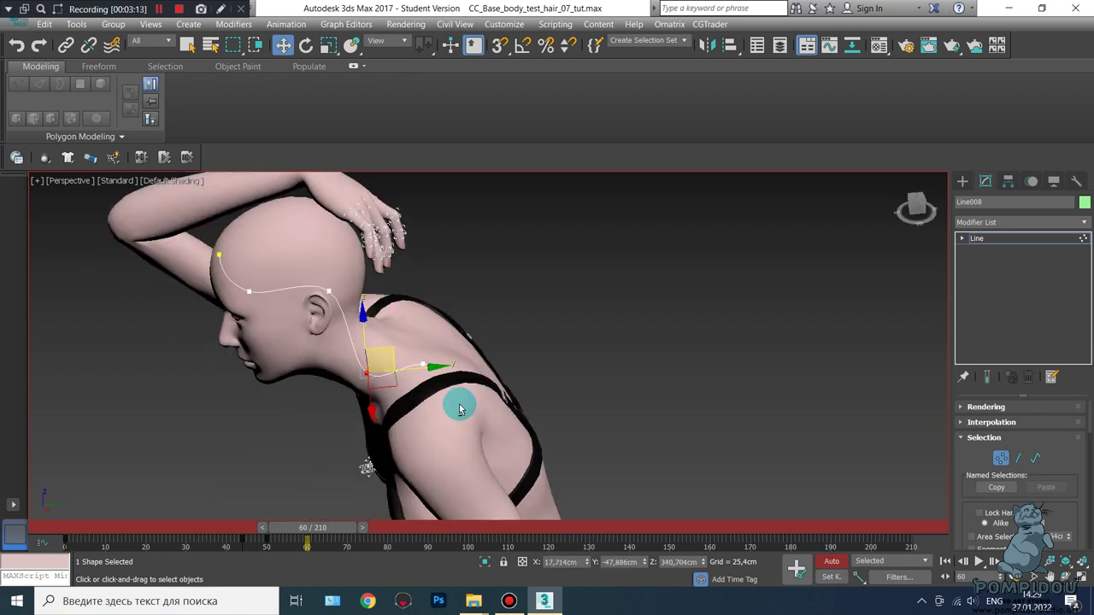
drag(368, 355, 556, 501)
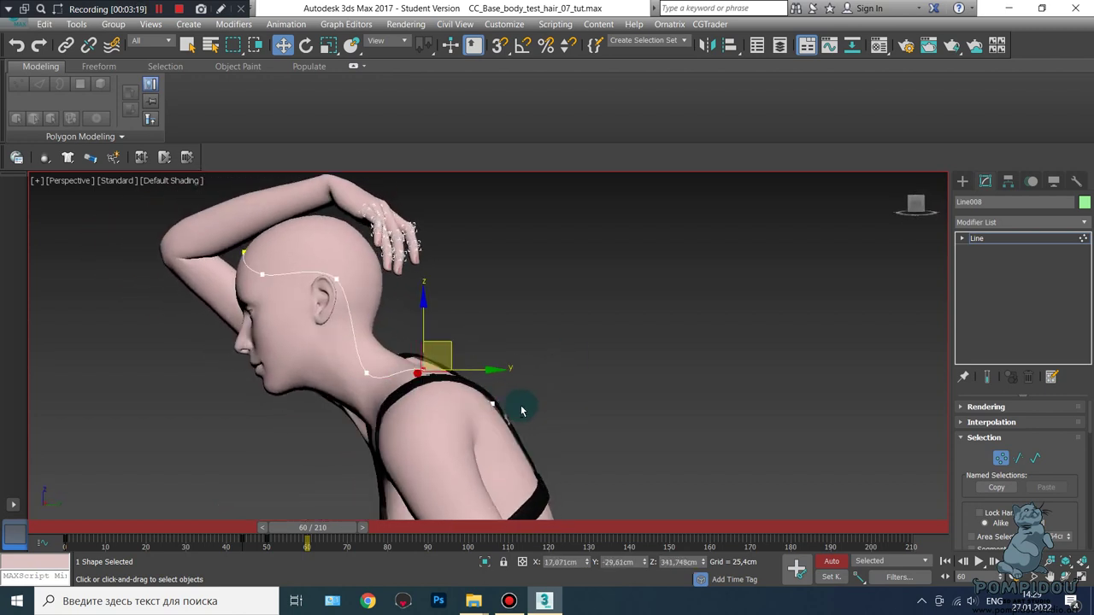
alt+middle_drag(520, 398, 427, 368)
click(428, 368)
drag(305, 528, 246, 532)
key(n)
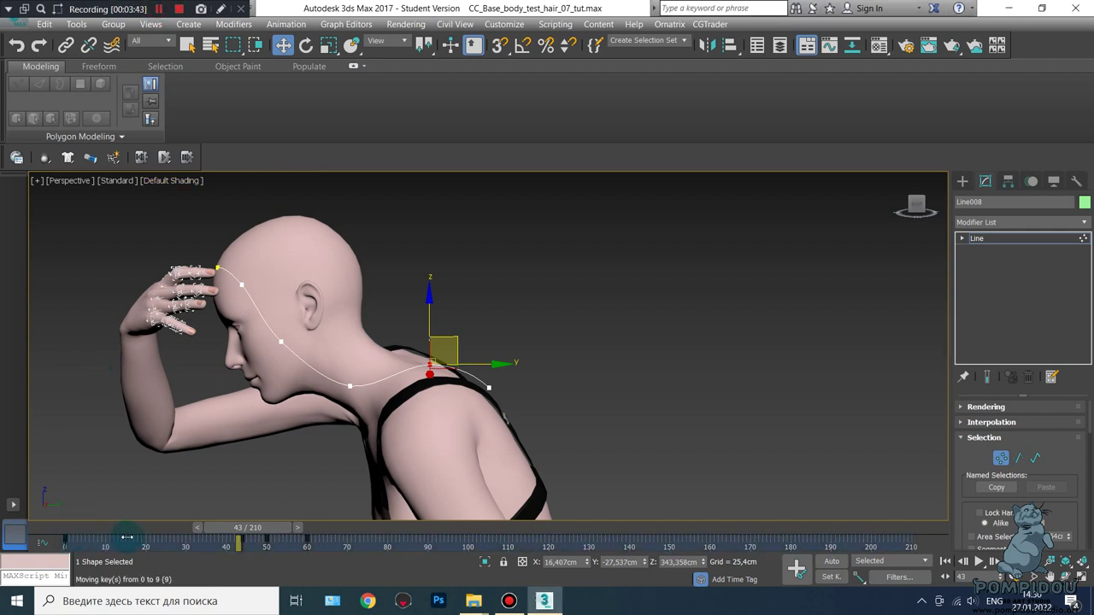
Check Line008's keys on the trackbar and step forward to frame 46
right_click(64, 539)
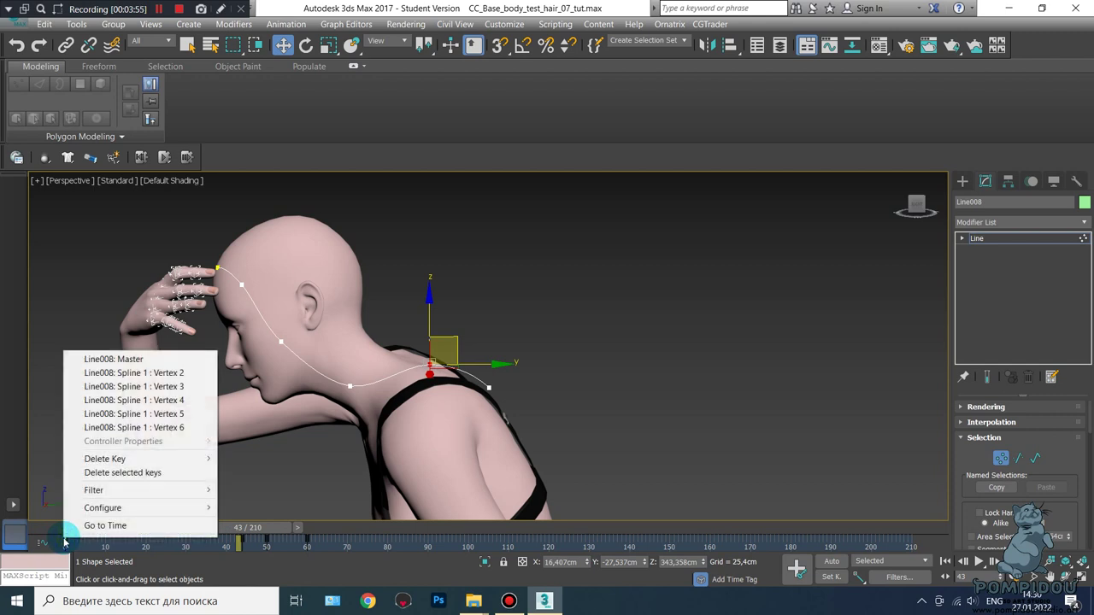
click(64, 500)
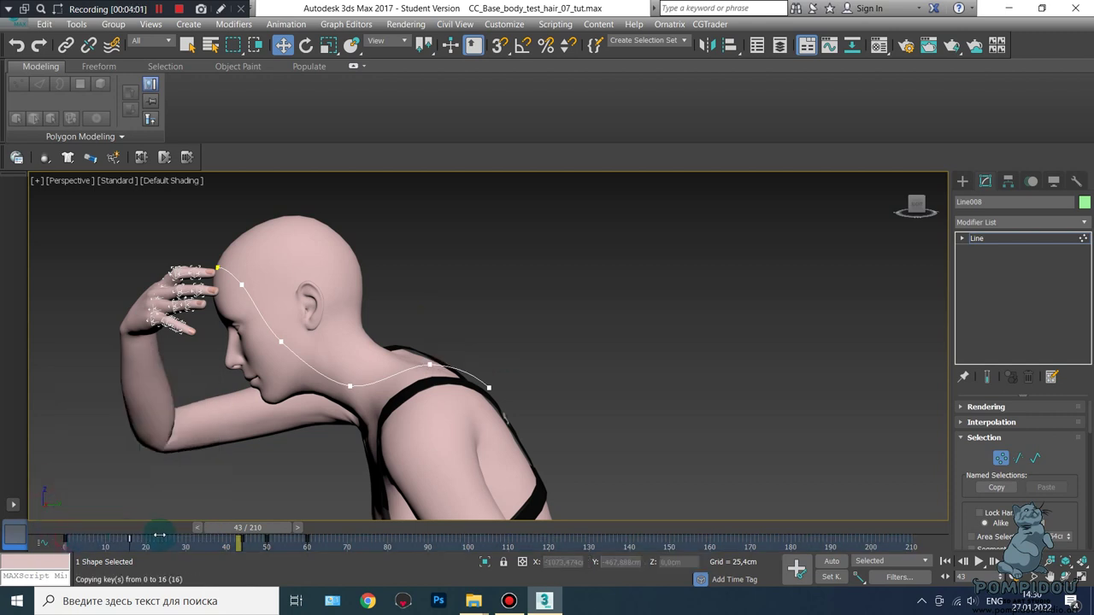
click(301, 530)
click(302, 530)
click(301, 530)
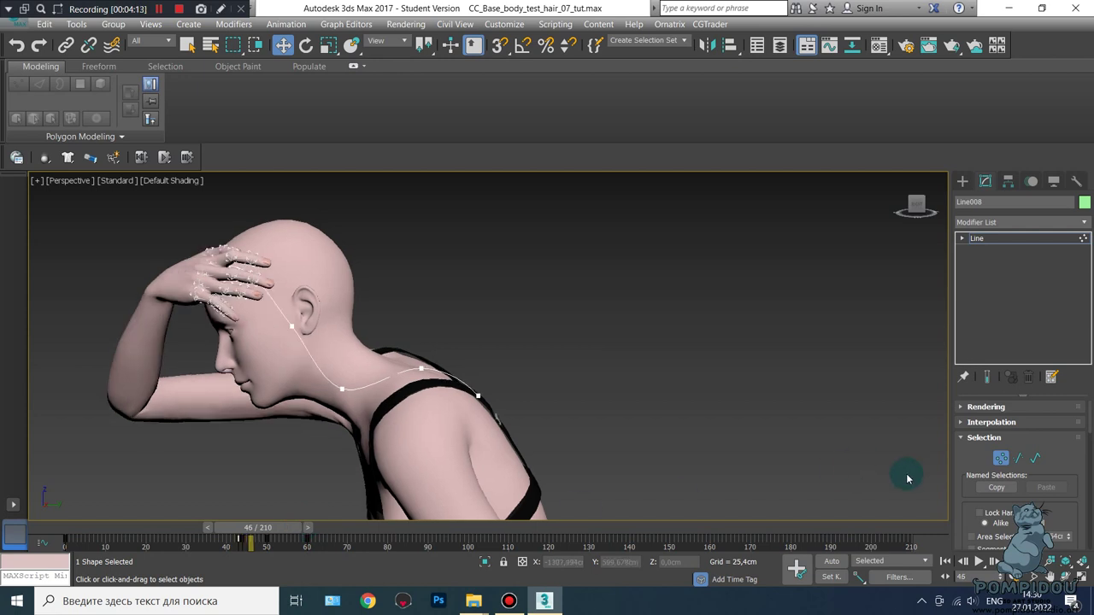
Turn Auto Key back on and select the forehead and neck vertices of the curve
click(840, 561)
click(262, 263)
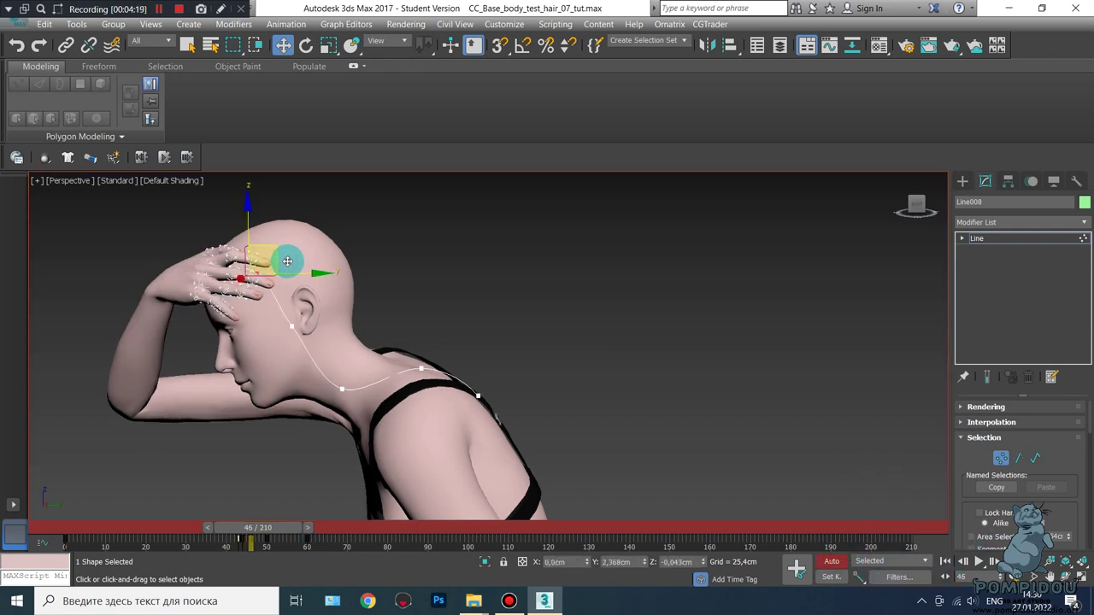
mouse_move(342, 406)
alt+middle_down()
mouse_move(294, 255)
mouse_move(210, 390)
mouse_move(316, 320)
alt+middle_up()
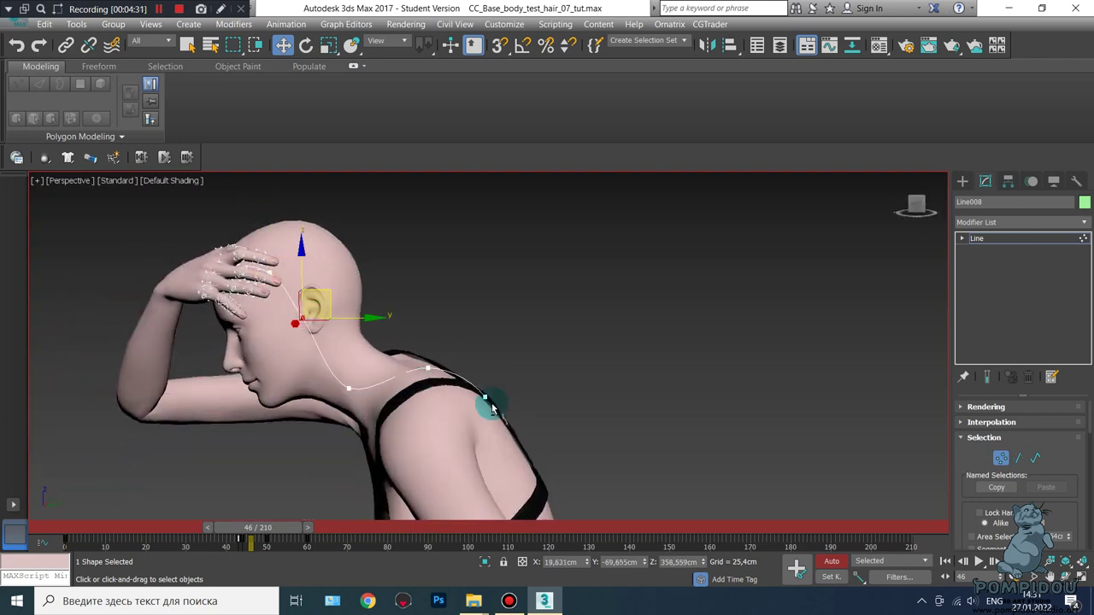
click(420, 369)
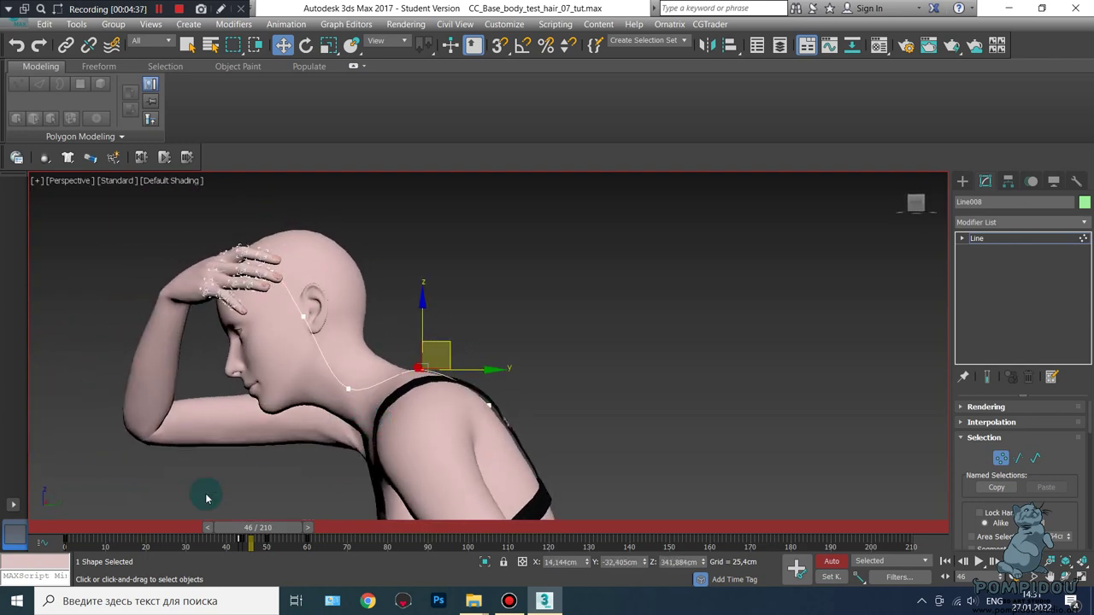
At frame 48, select and adjust a head vertex of Line008, checking from behind and the side
drag(273, 533, 282, 538)
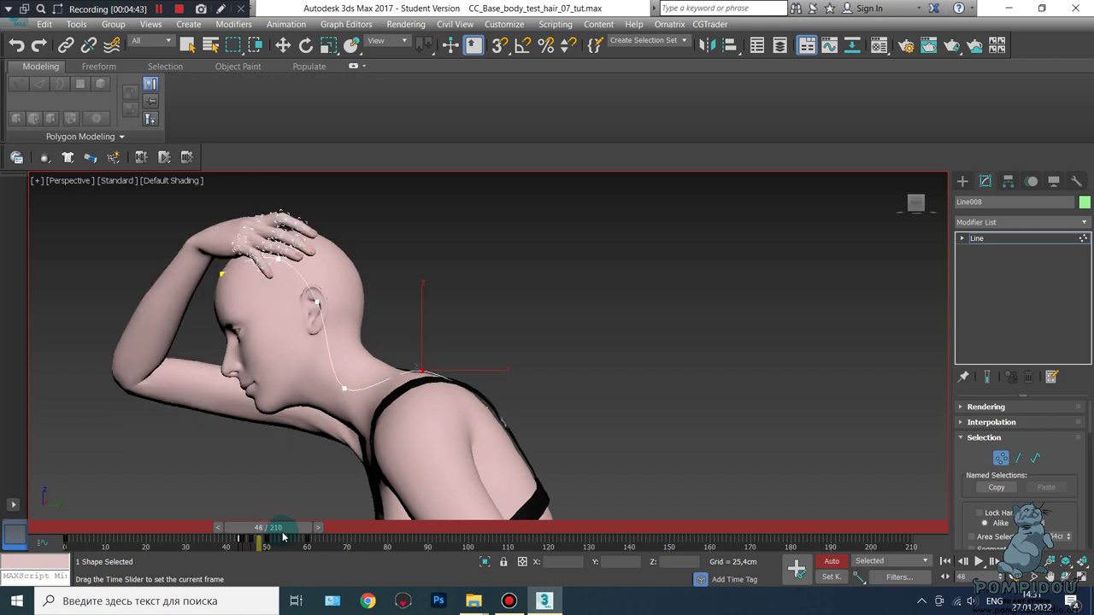
key(w)
click(347, 304)
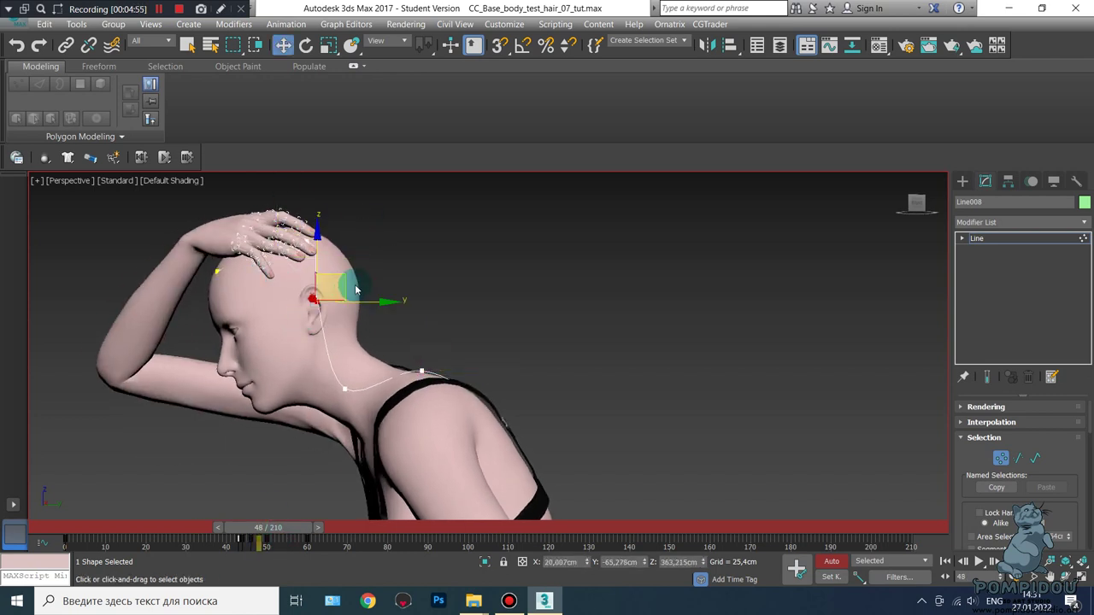
mouse_move(362, 286)
alt+middle_down()
mouse_move(179, 319)
mouse_move(261, 276)
alt+middle_up()
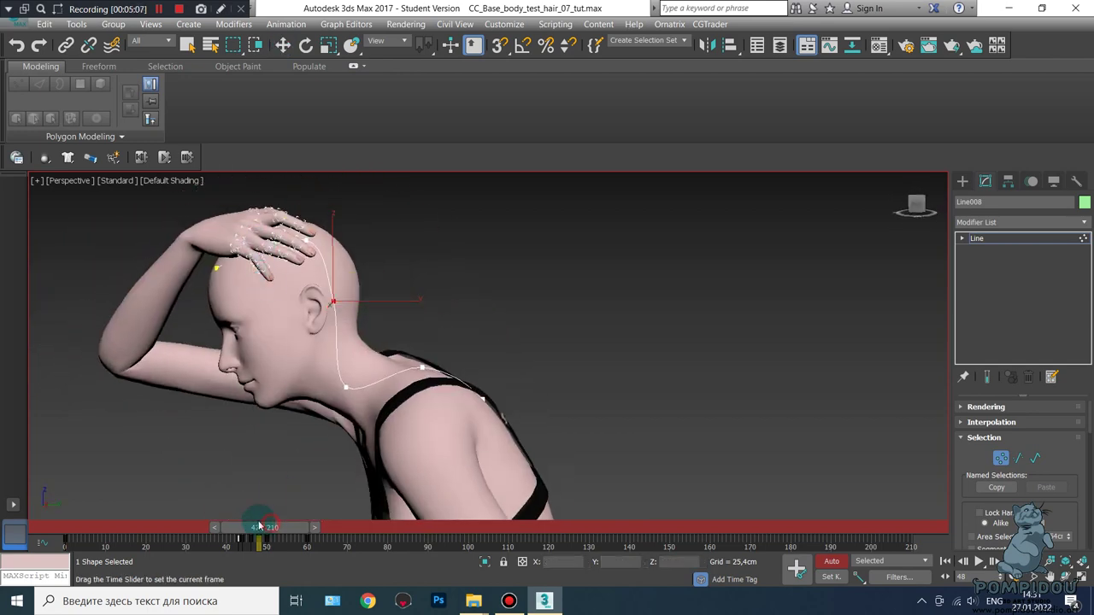
mouse_move(276, 528)
mouse_down()
mouse_move(266, 534)
mouse_move(278, 534)
mouse_move(305, 452)
mouse_move(268, 525)
mouse_move(282, 529)
mouse_up()
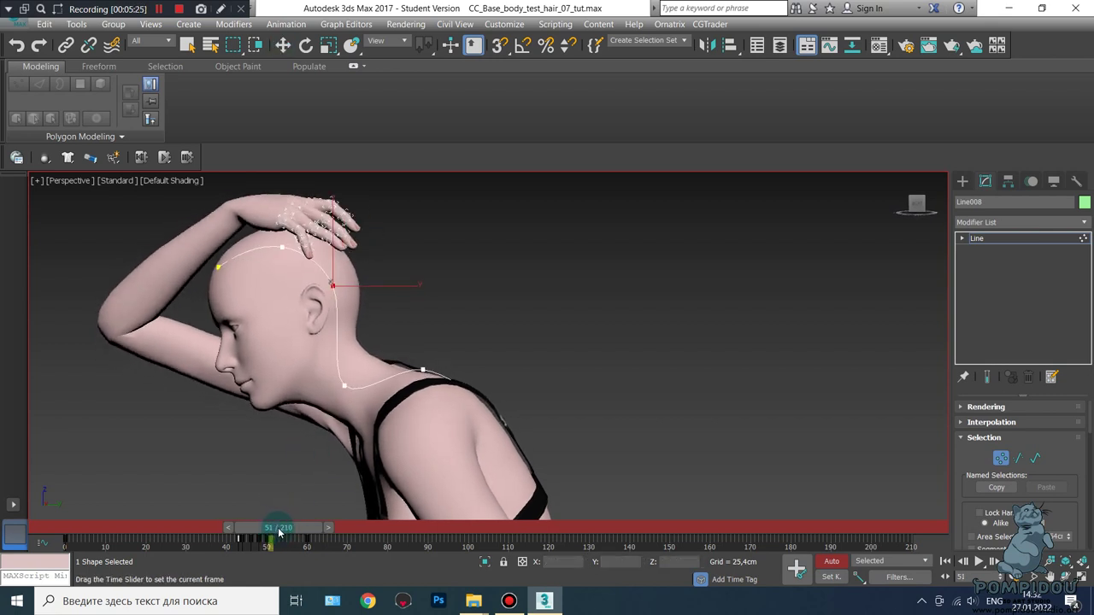
key(w)
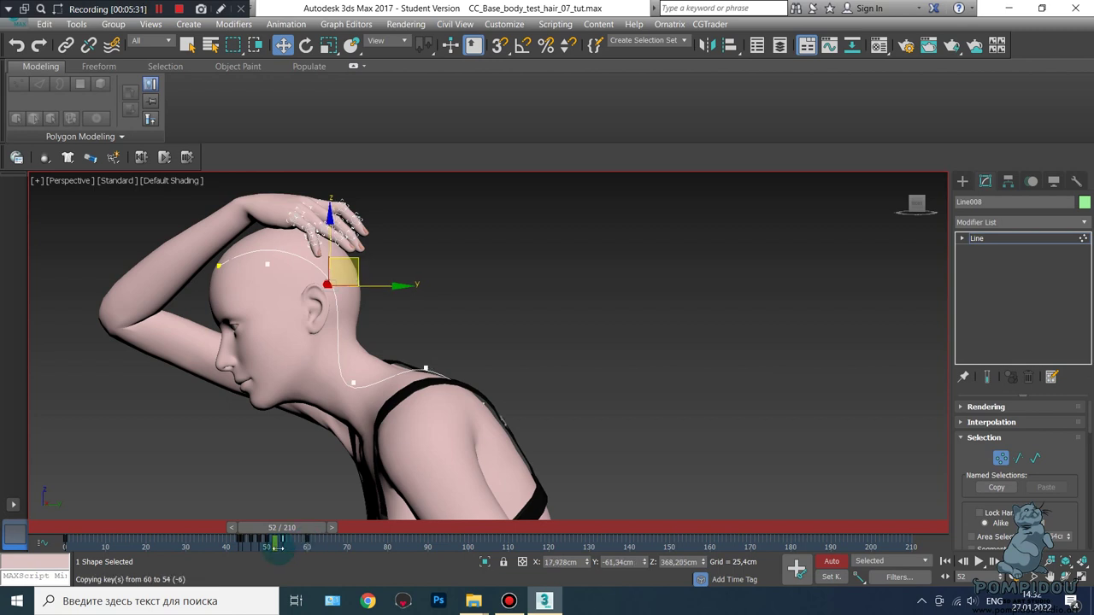
key(q)
At frame 51, reposition the curve point on the head
mouse_move(265, 524)
mouse_down()
mouse_move(288, 548)
mouse_move(270, 540)
mouse_up()
key(w)
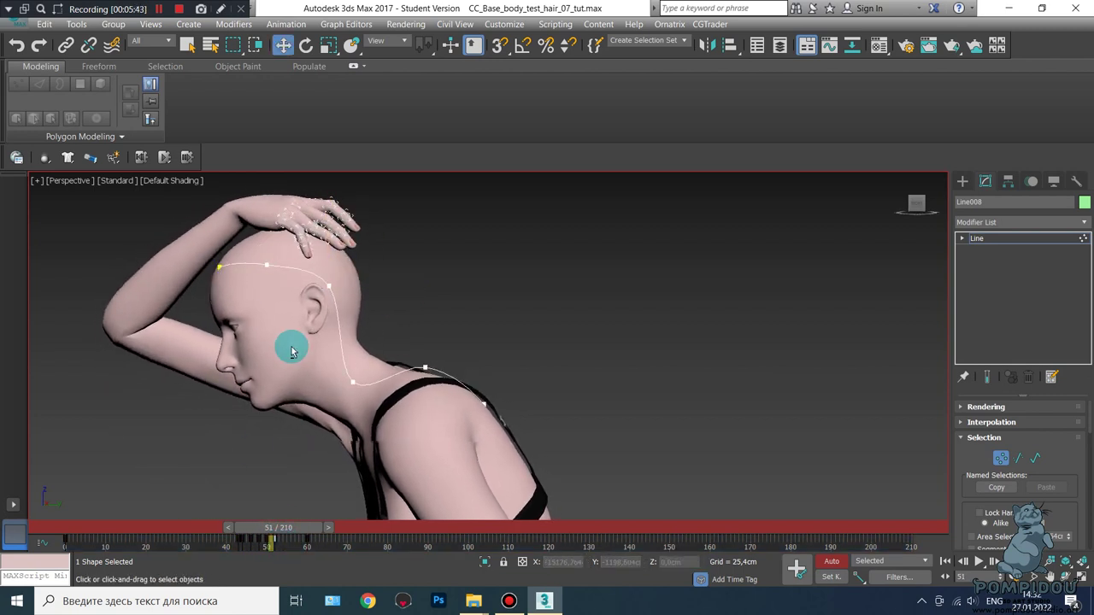
click(266, 268)
alt+middle_drag(291, 251, 321, 296)
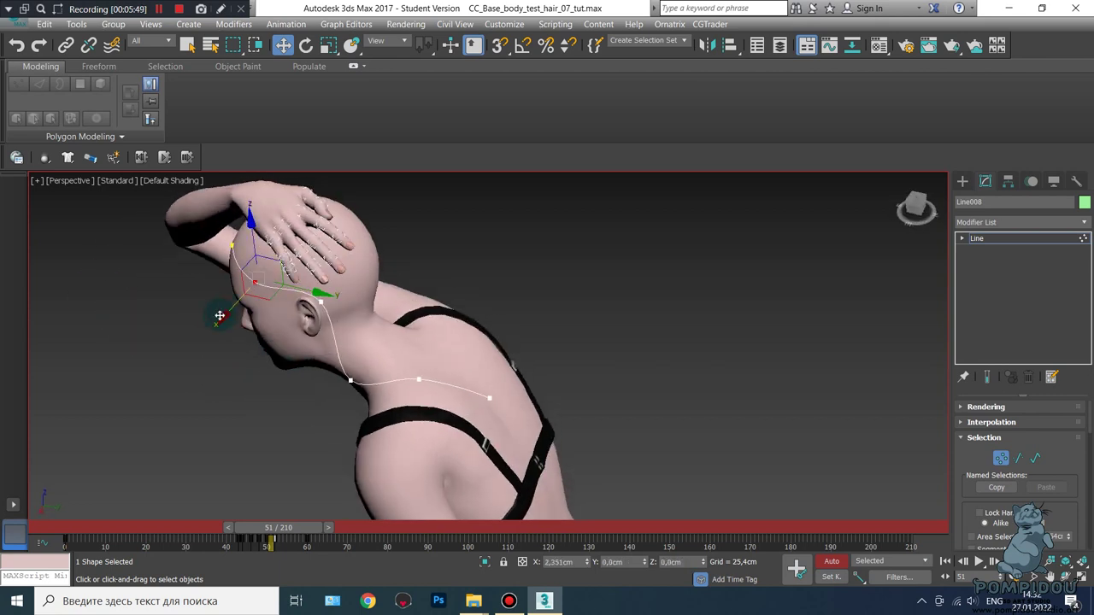
Around frame 60, adjust the curve's shoulder and neck points to stay on the body
drag(277, 527, 332, 537)
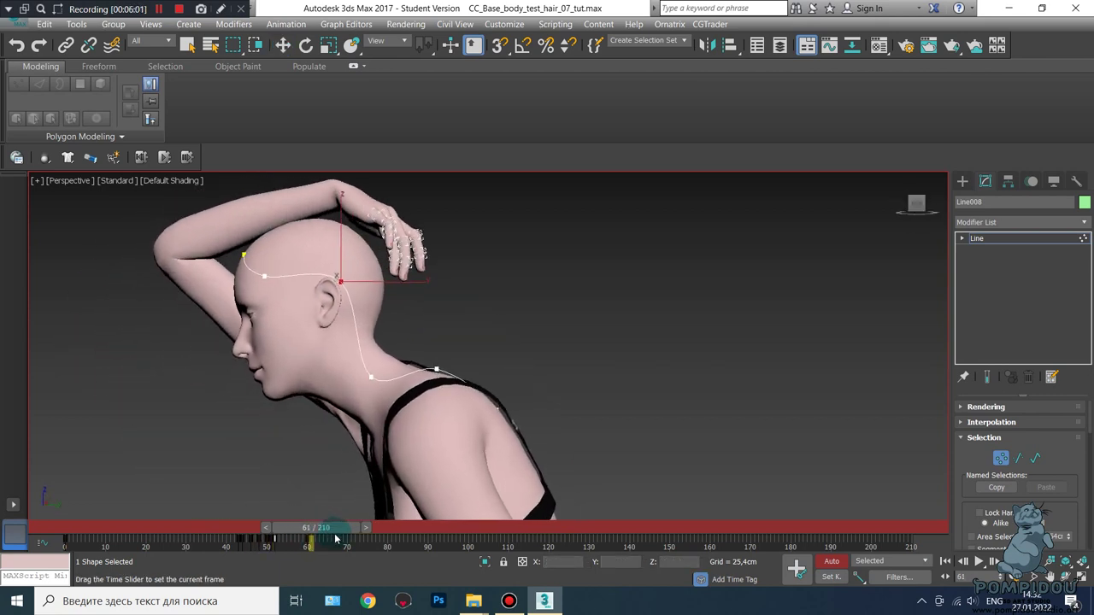
mouse_move(316, 527)
mouse_down()
mouse_move(475, 517)
mouse_move(390, 528)
mouse_up()
key(w)
drag(434, 388, 492, 446)
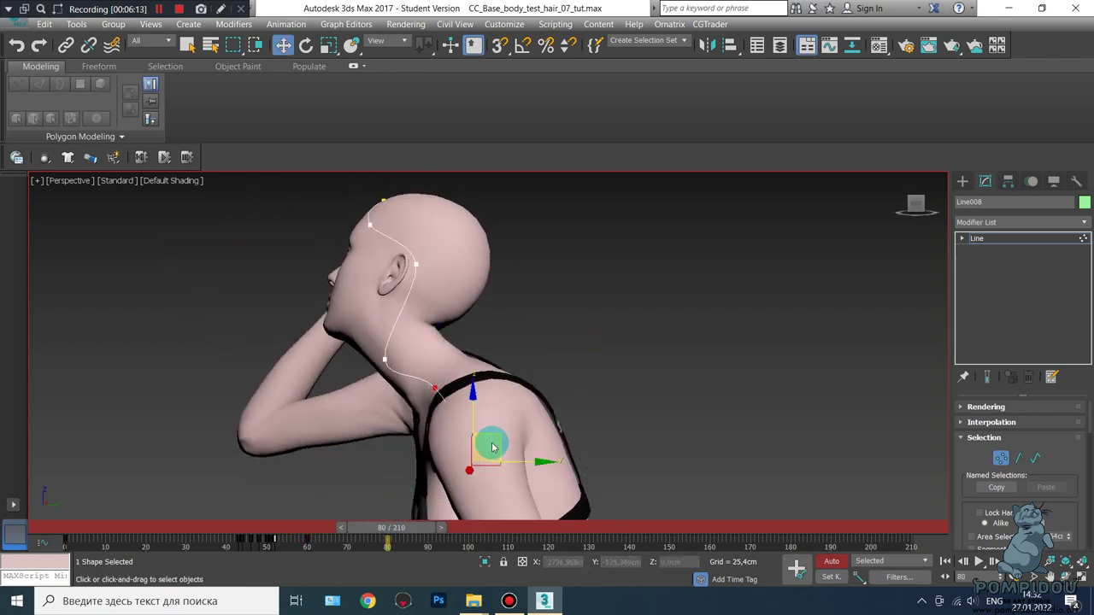
click(511, 350)
mouse_move(512, 348)
alt+middle_down()
mouse_move(476, 422)
mouse_move(561, 402)
mouse_move(573, 408)
mouse_move(567, 420)
alt+middle_up()
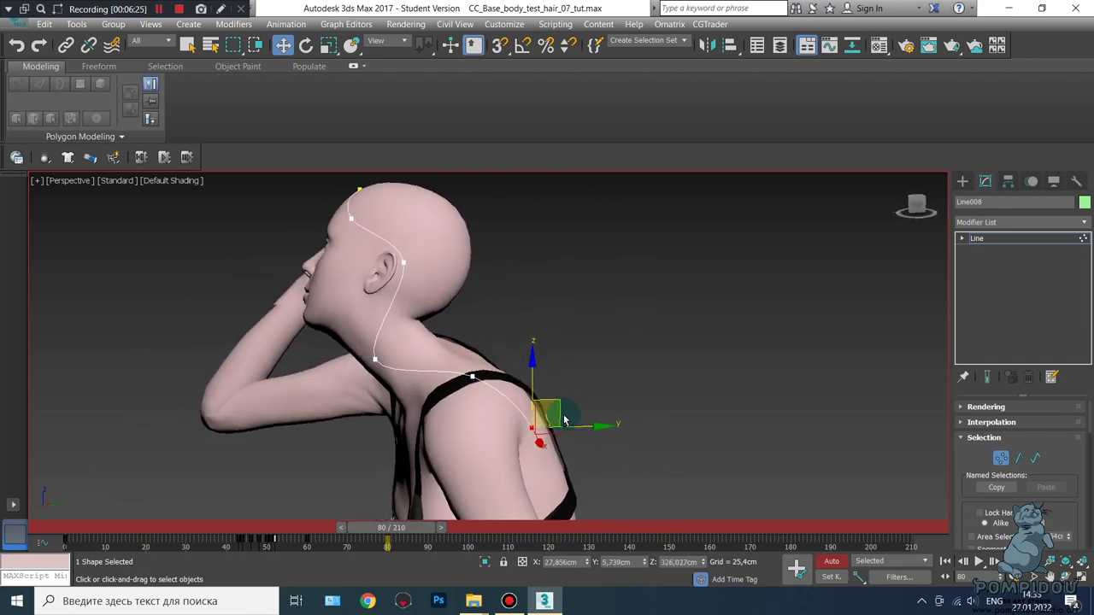
click(376, 366)
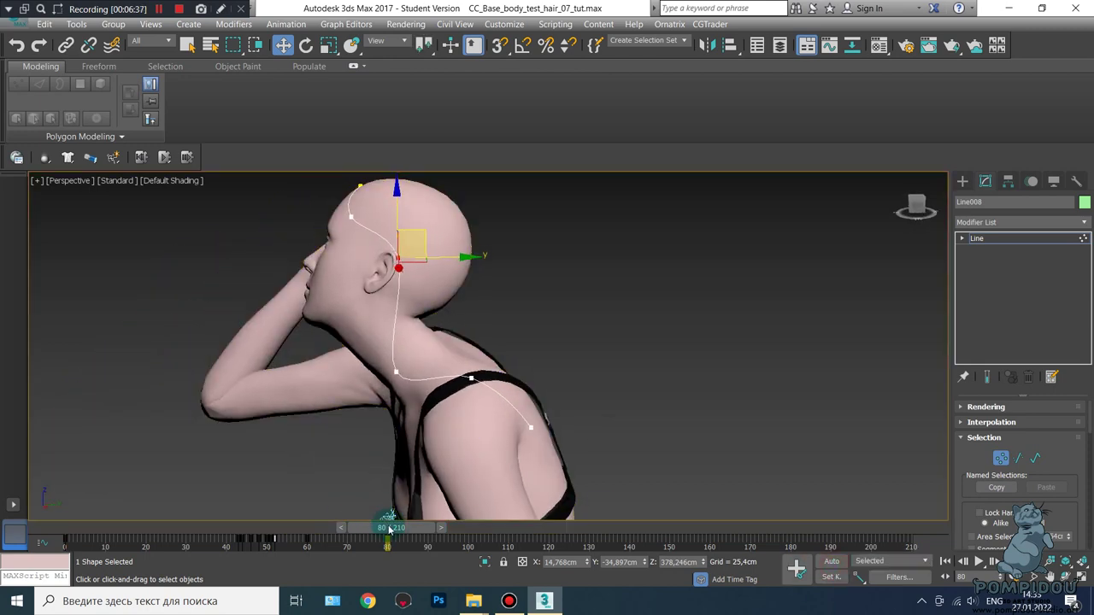
mouse_move(389, 527)
mouse_down()
mouse_move(299, 545)
mouse_move(346, 549)
mouse_up()
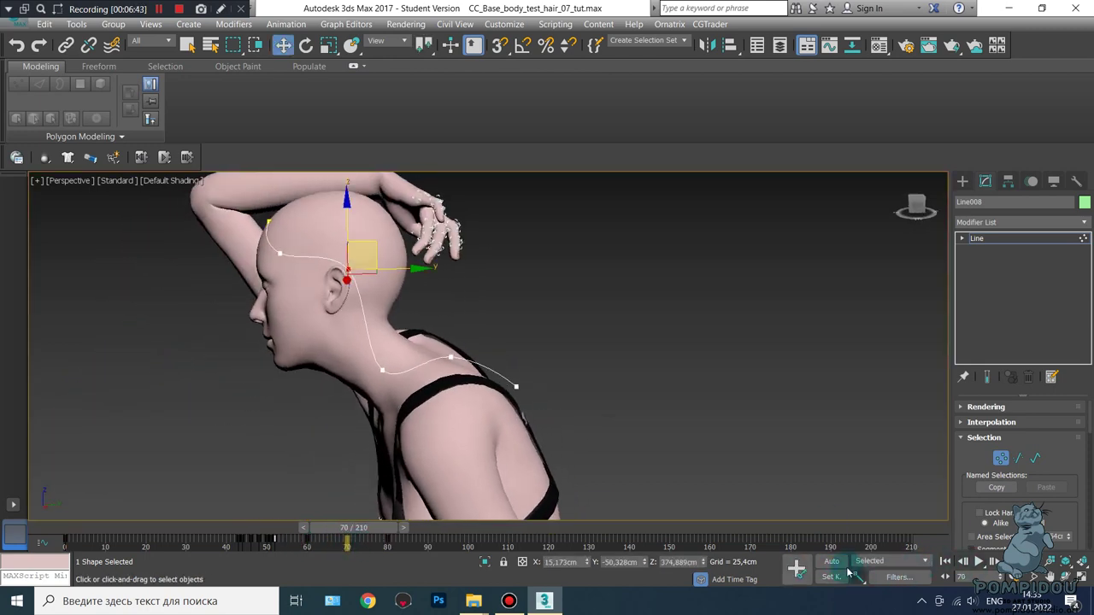
Re-enable Auto Key and reposition the neck point to follow the body, returning to frame 60
click(833, 562)
click(446, 359)
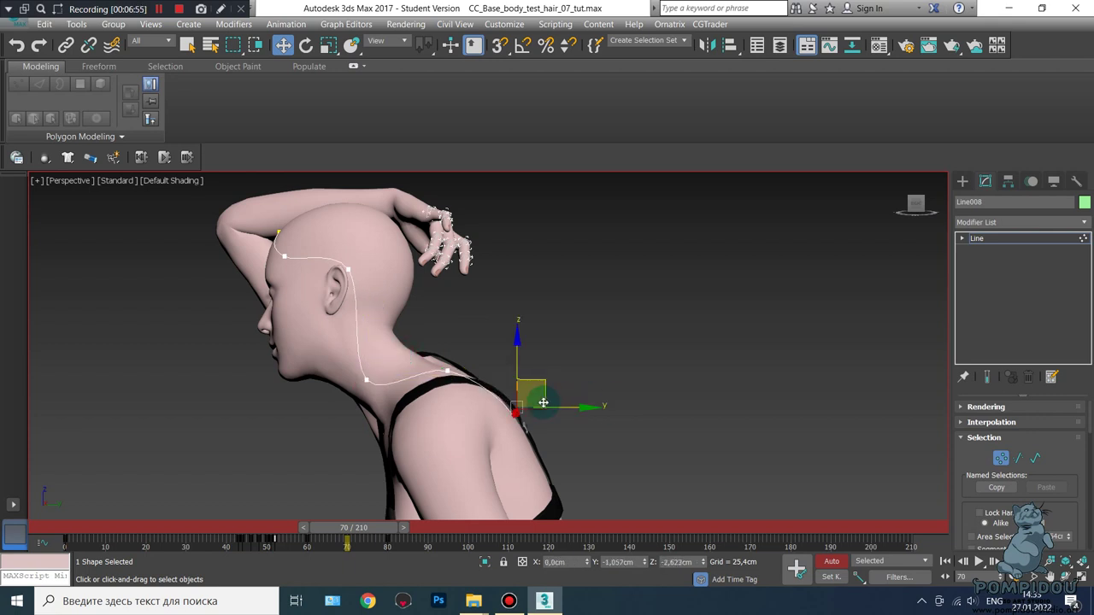
alt+middle_drag(543, 402, 439, 483)
click(447, 365)
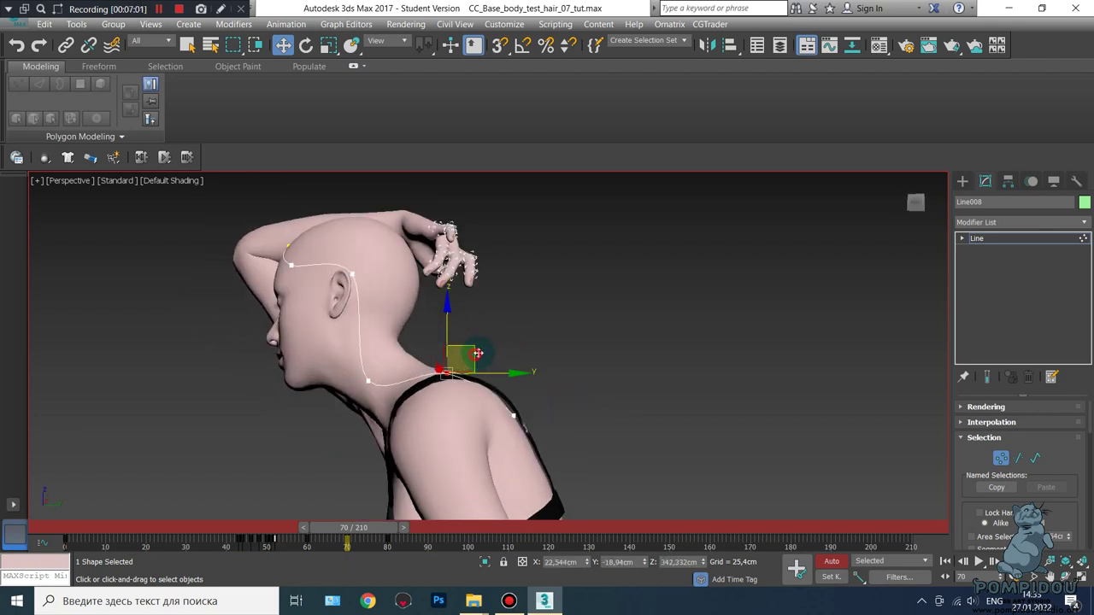
mouse_move(351, 527)
mouse_down()
mouse_move(312, 528)
mouse_move(389, 528)
mouse_up()
Preview the animation through frame 80, stop playback, and rewind to frame 0
key(w)
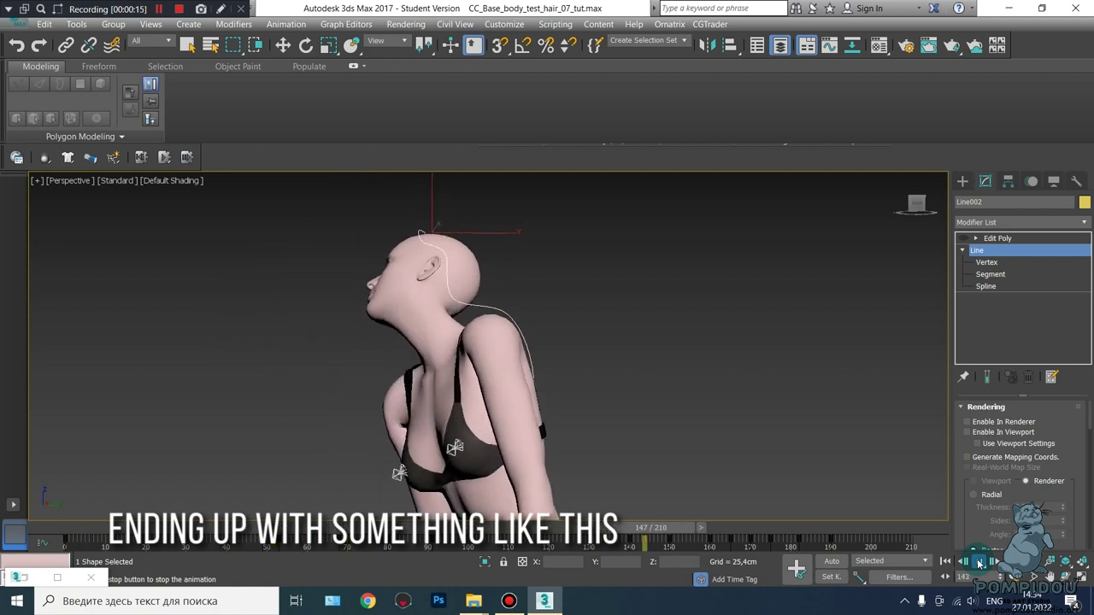
key(w)
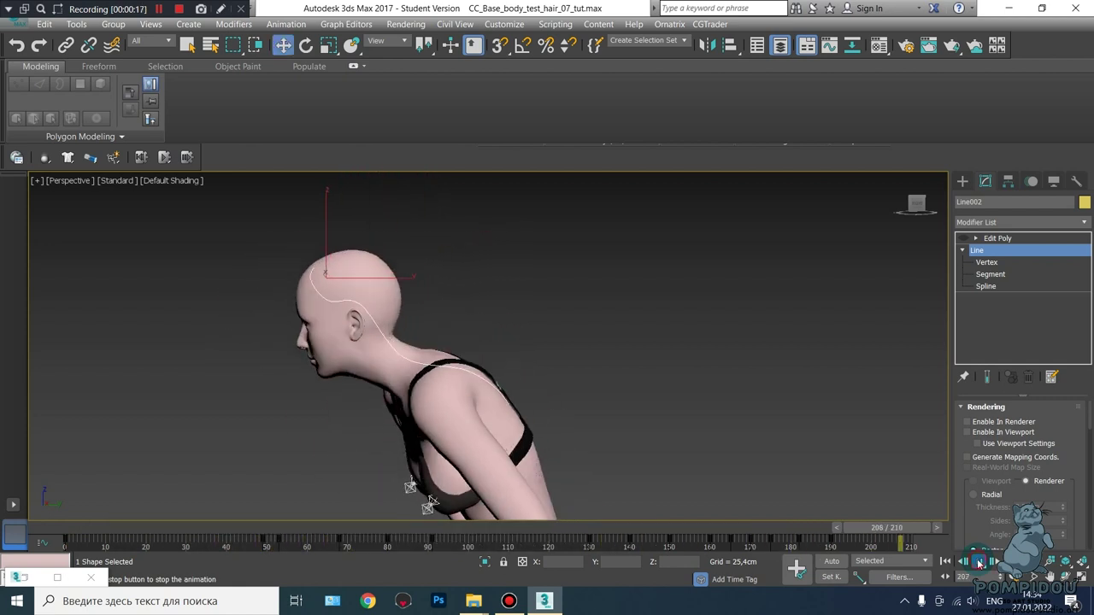
drag(869, 530, 5, 564)
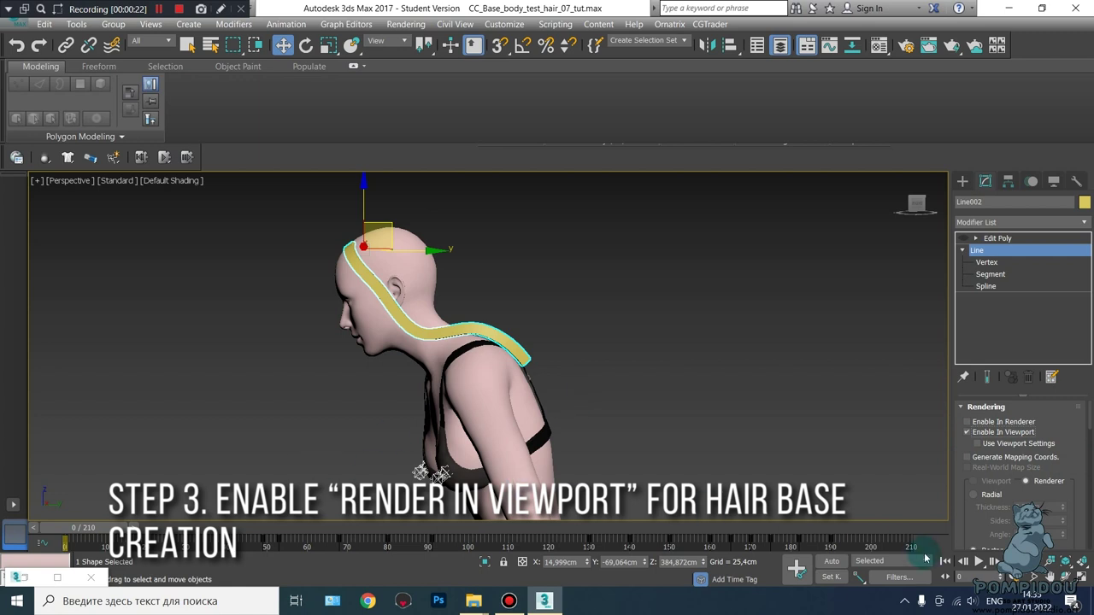
Replay the animation to confirm the strip follows the head, rewind to frame 0, and scroll the command panel
click(979, 561)
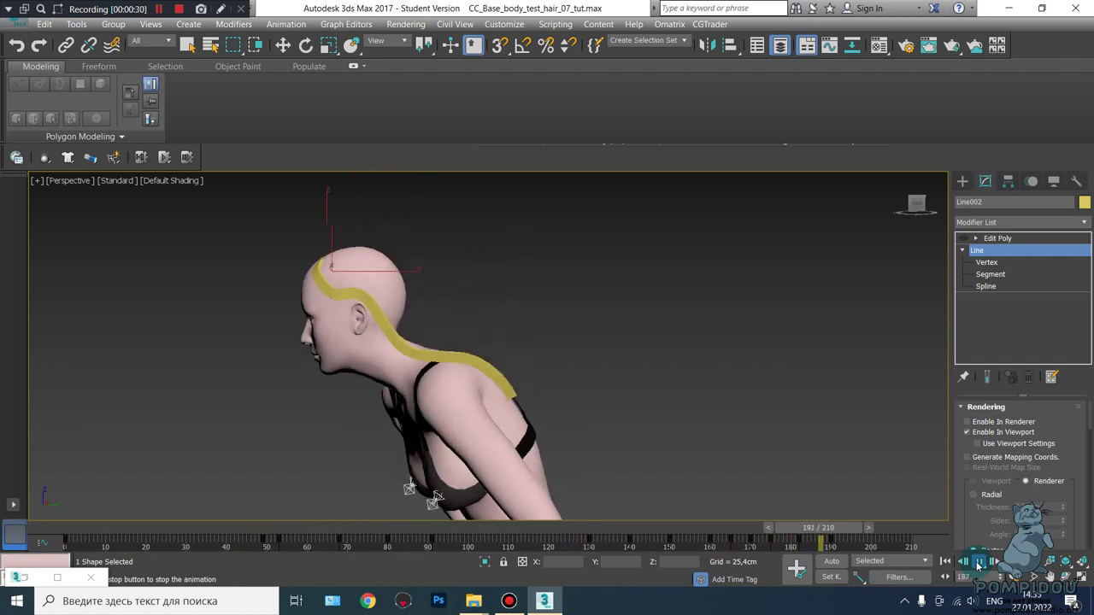
click(979, 564)
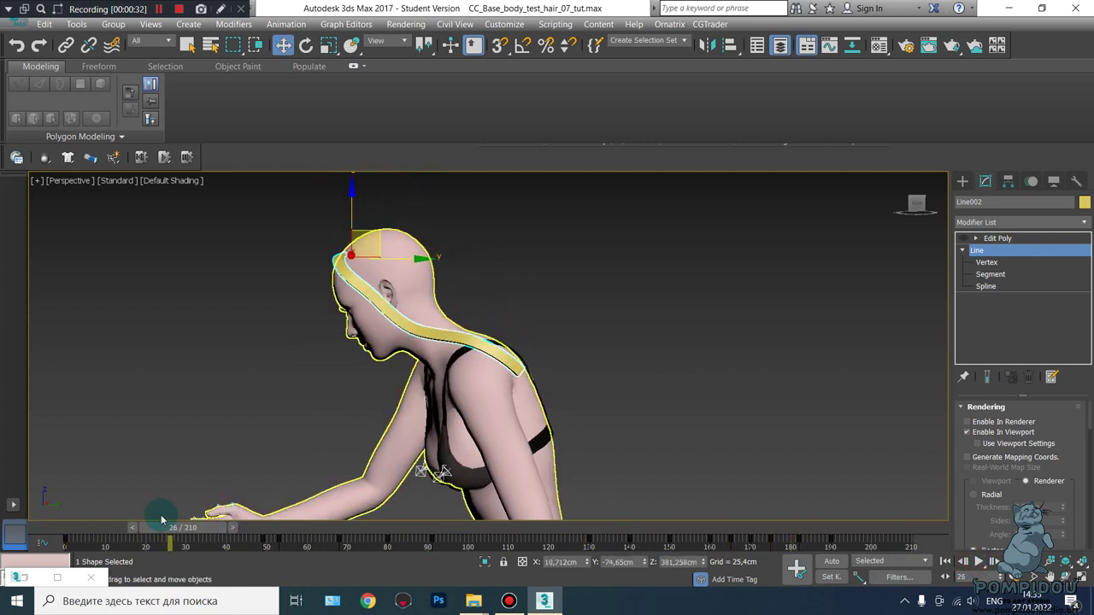
drag(183, 529, 35, 529)
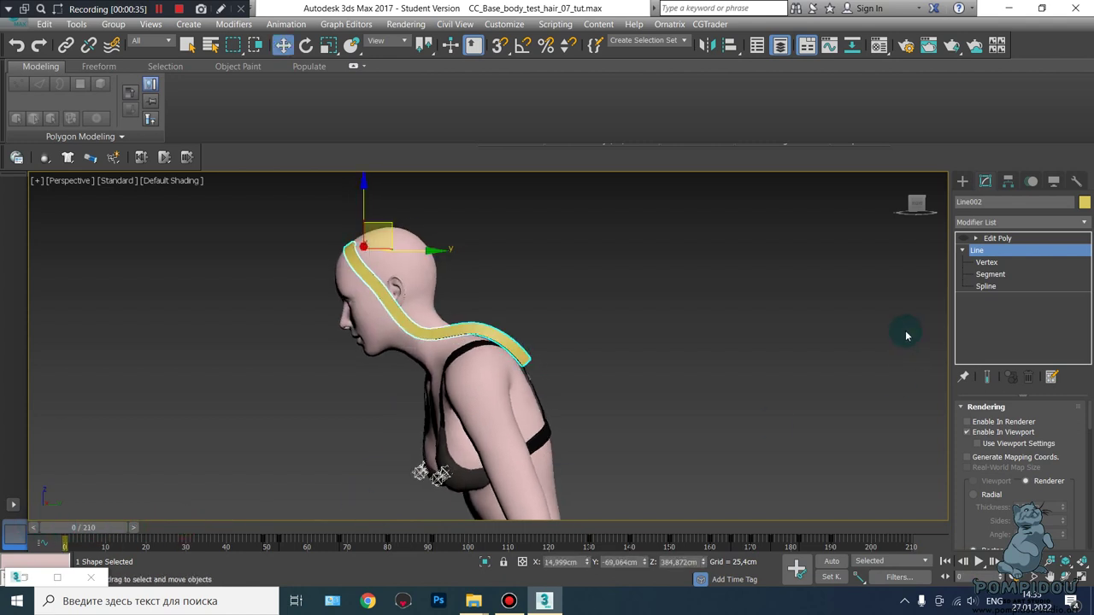
drag(1053, 404, 1040, 280)
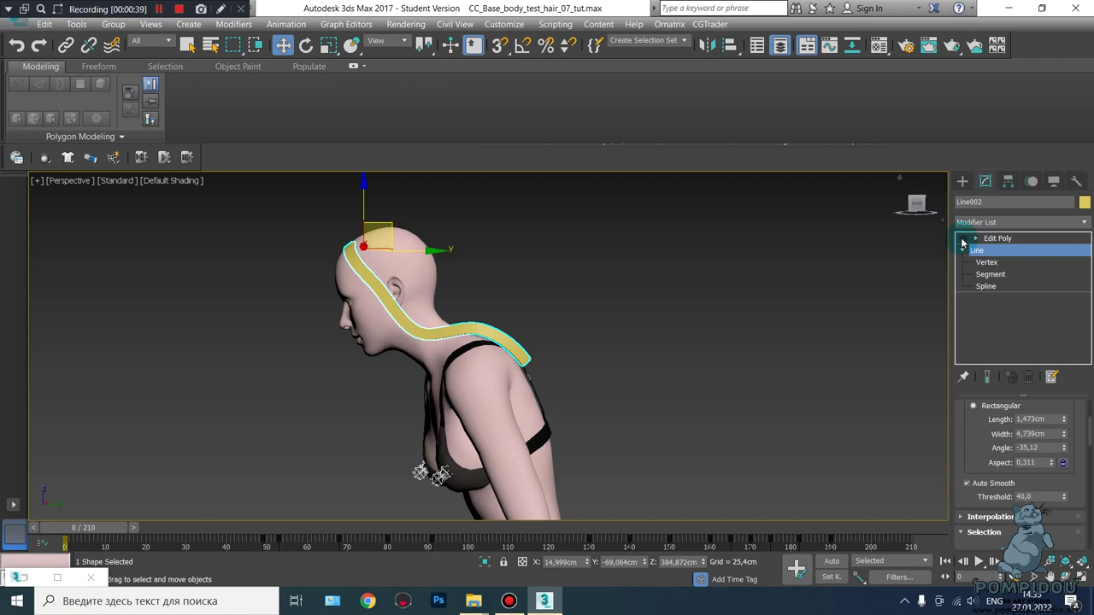
Select the strip's Edit Poly modifier and turn on Edged Faces display
click(997, 240)
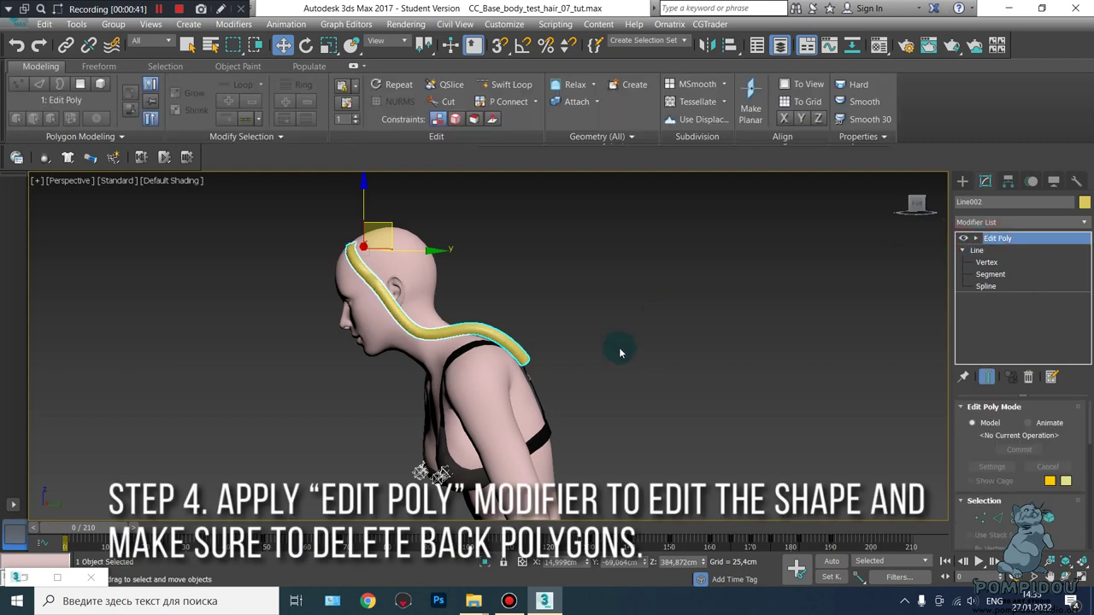
scroll(578, 379, up, 5)
mouse_move(428, 392)
alt+middle_down()
mouse_move(537, 381)
mouse_move(505, 369)
mouse_move(513, 373)
alt+middle_up()
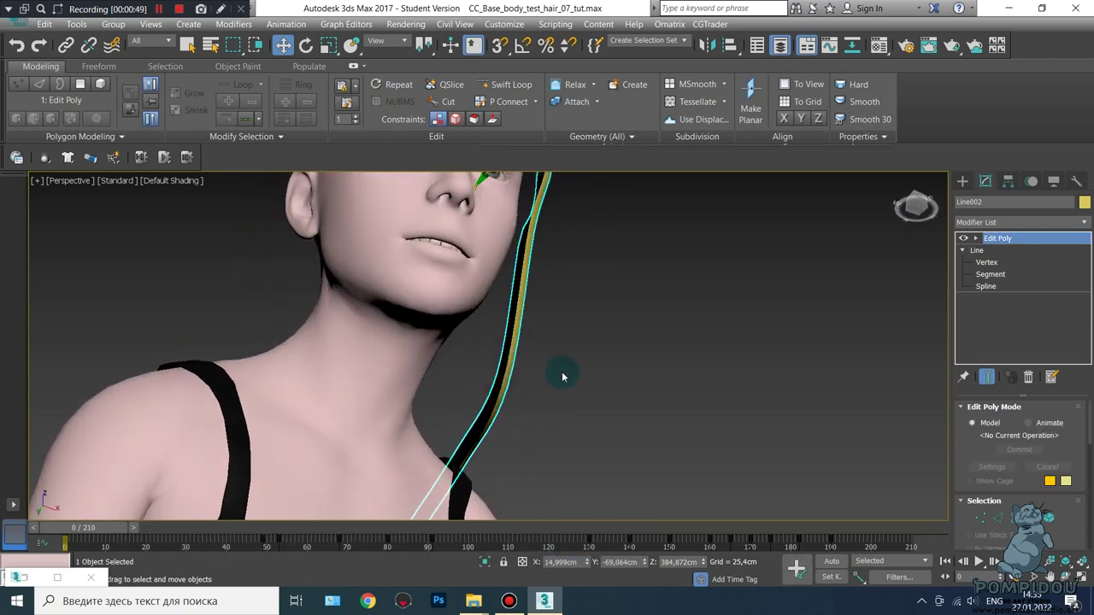
key(F4)
Watch the strip's edges from the side during playback, then turn Edged Faces off
mouse_move(547, 421)
alt+middle_down()
mouse_move(576, 435)
mouse_move(413, 468)
alt+middle_up()
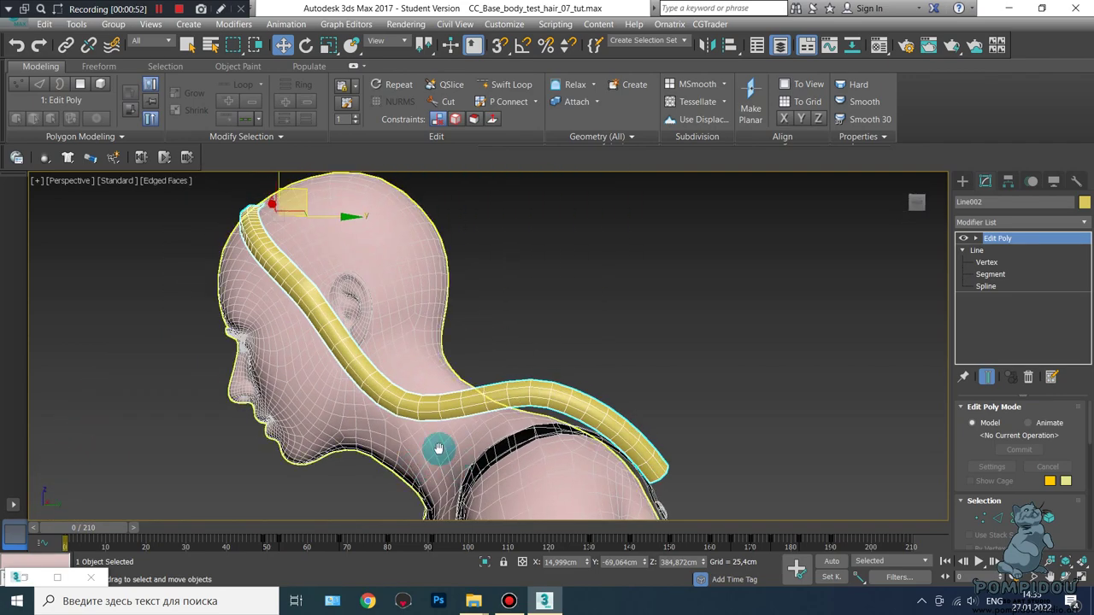
scroll(438, 448, down, 3)
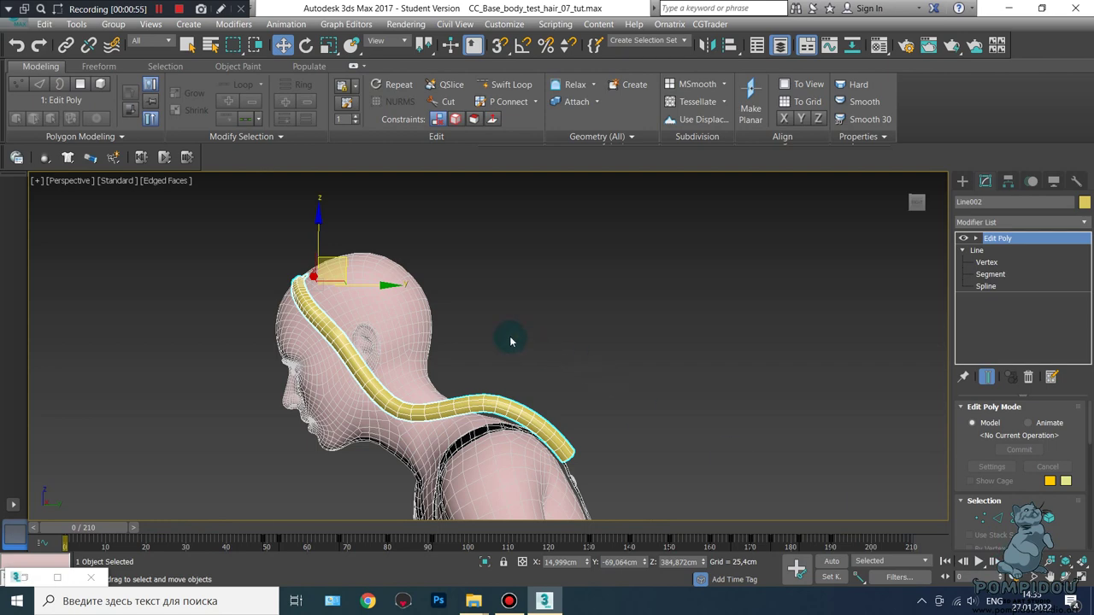
mouse_move(510, 342)
alt+middle_down()
mouse_move(572, 362)
mouse_move(520, 395)
alt+middle_up()
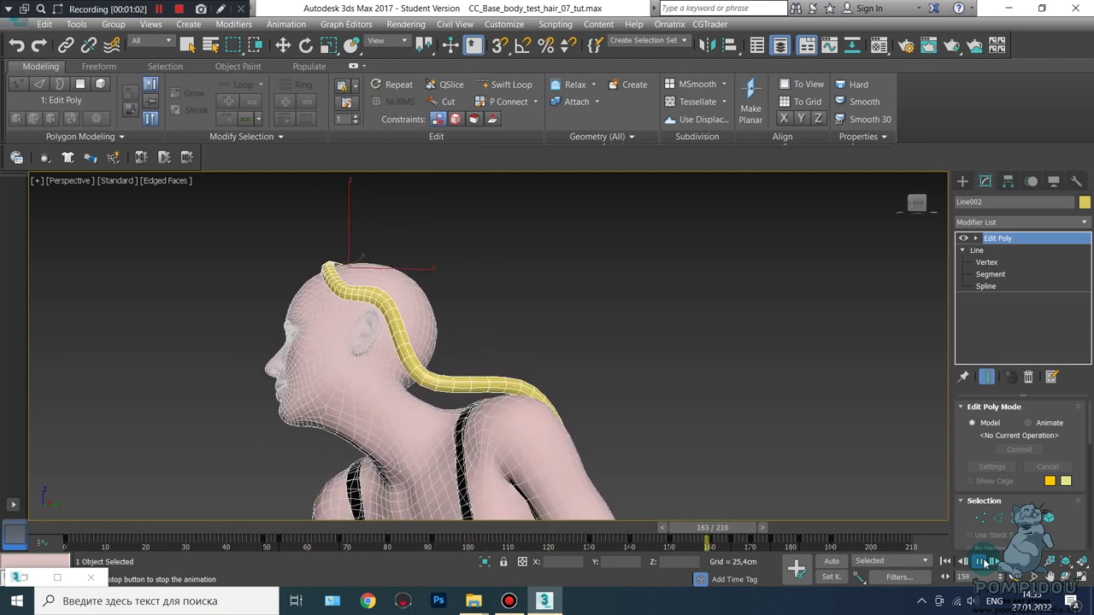
click(984, 562)
key(w)
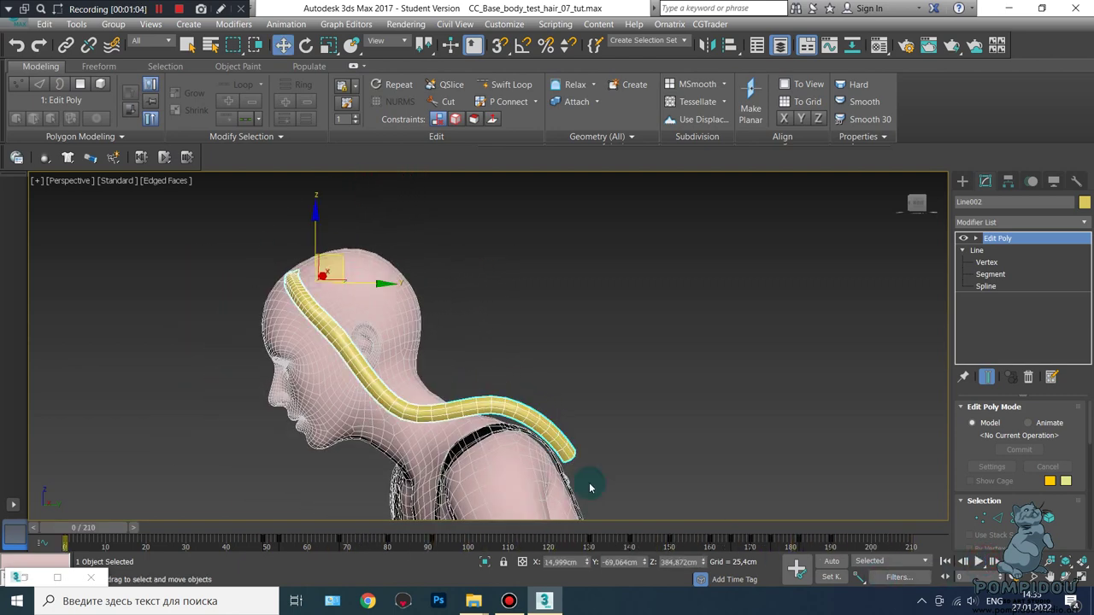
key(F4)
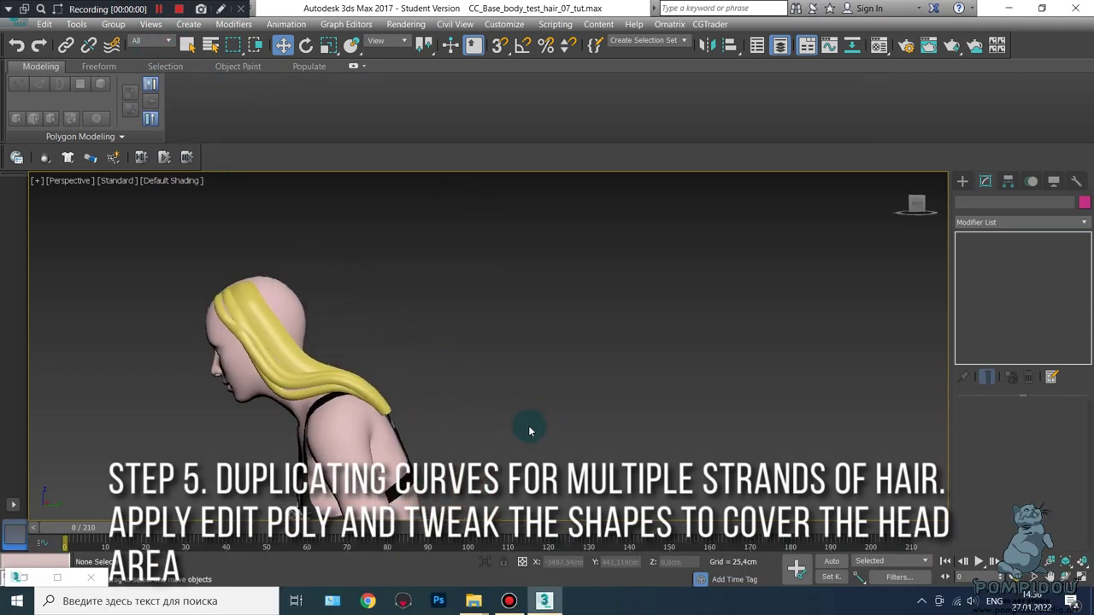
click(527, 380)
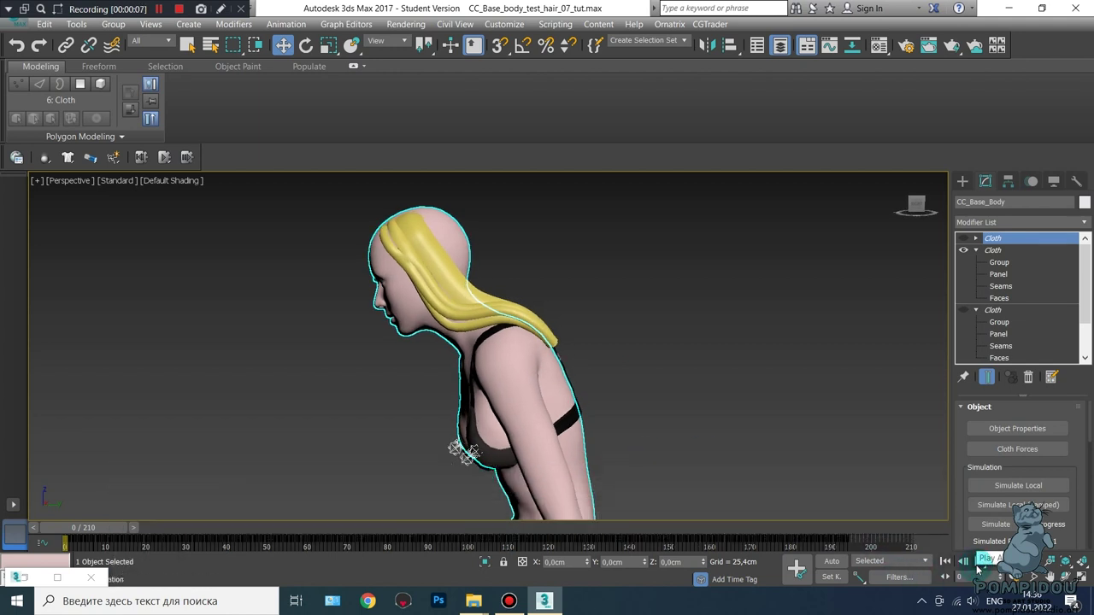
click(979, 561)
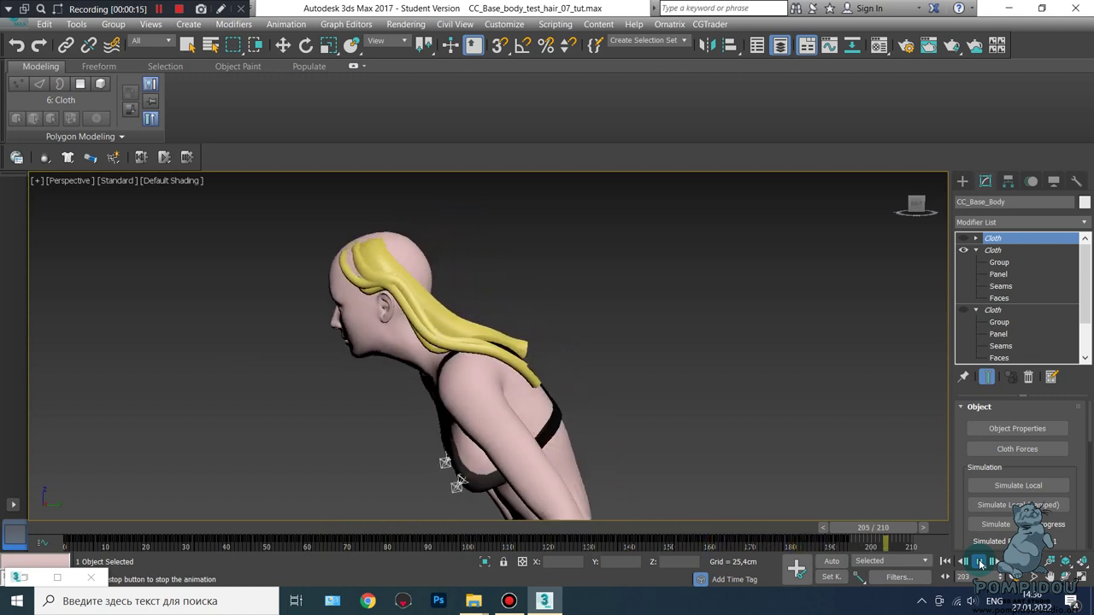
click(980, 561)
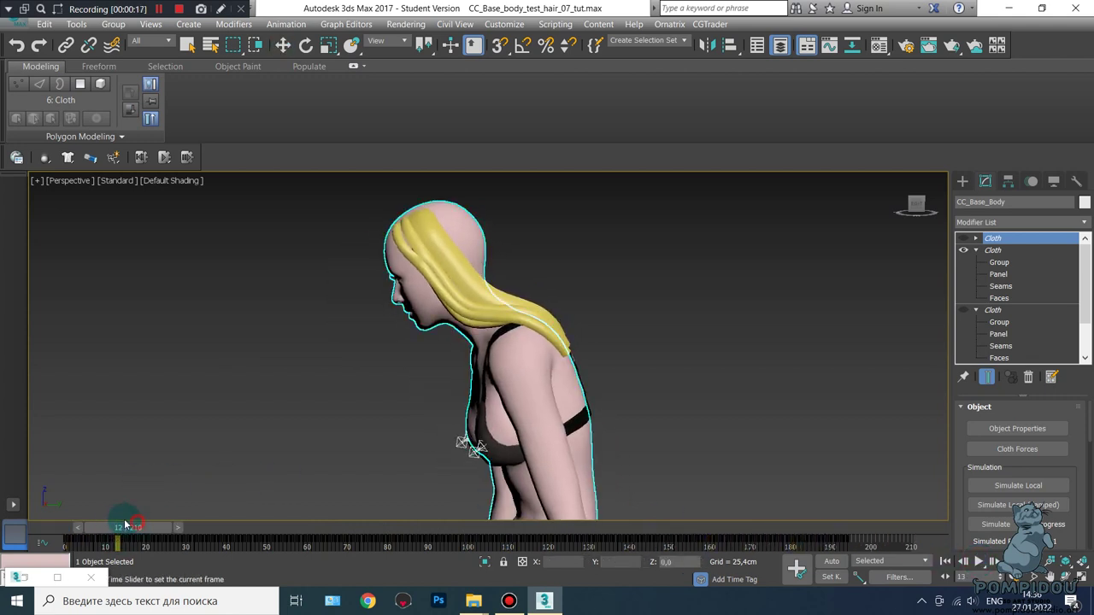
drag(126, 525, 63, 530)
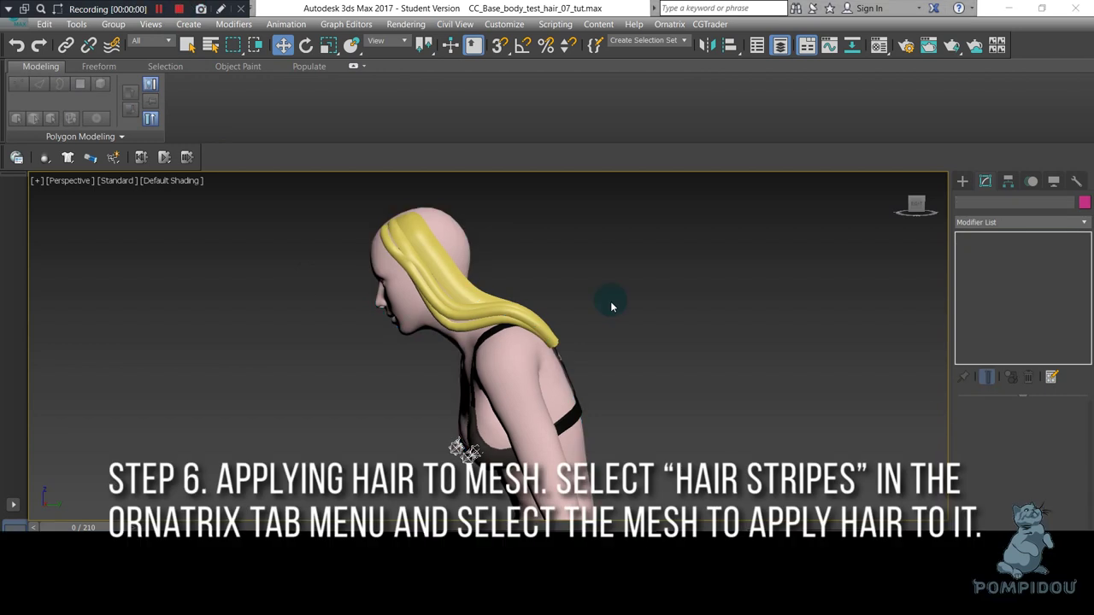
Place an EPHERE Ornatrix Hair Strips object beside the character's feet, then return to selection mode
scroll(652, 391, down, 3)
middle_drag(666, 396, 547, 316)
click(962, 182)
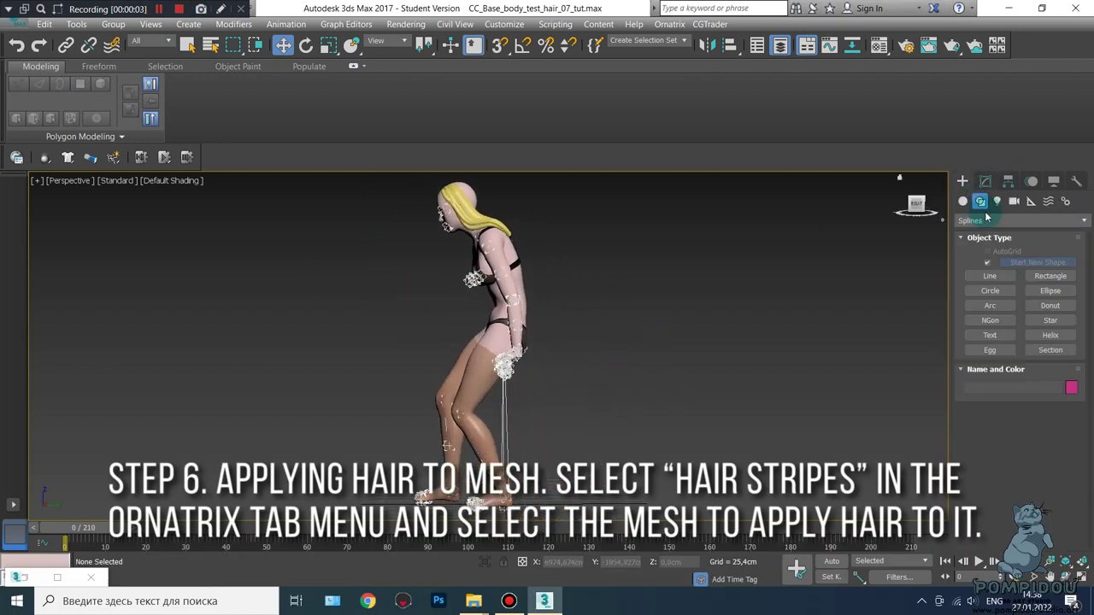
click(962, 201)
click(995, 221)
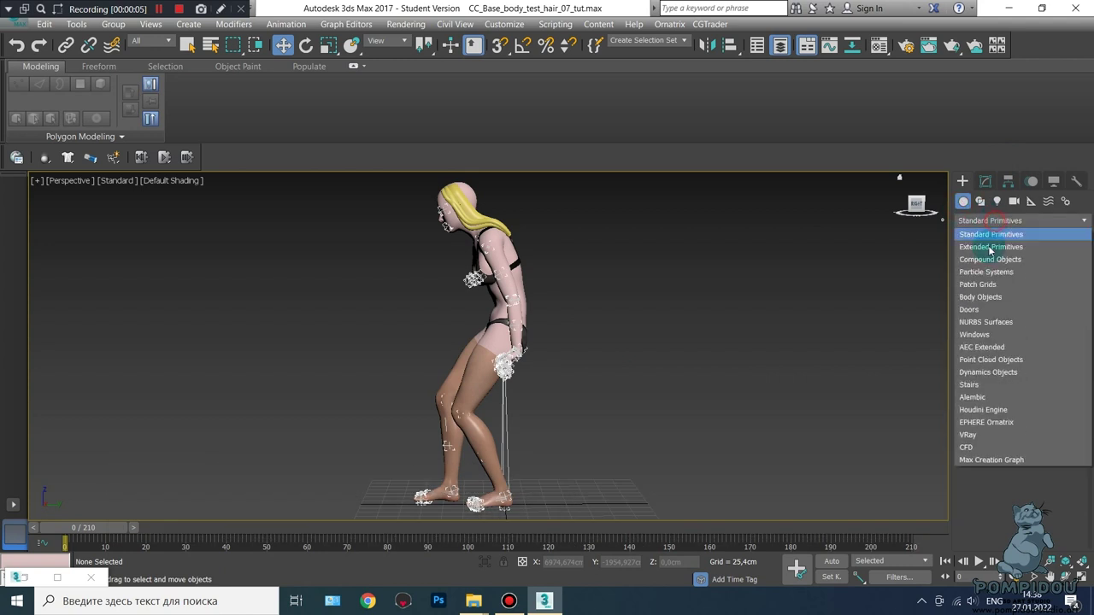
click(995, 422)
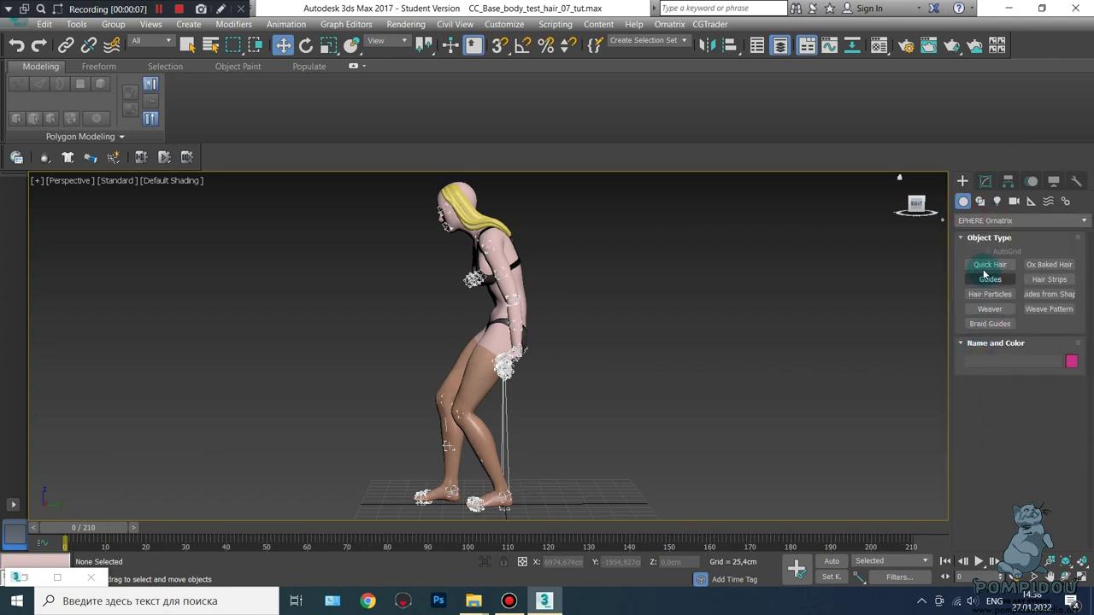
click(1041, 282)
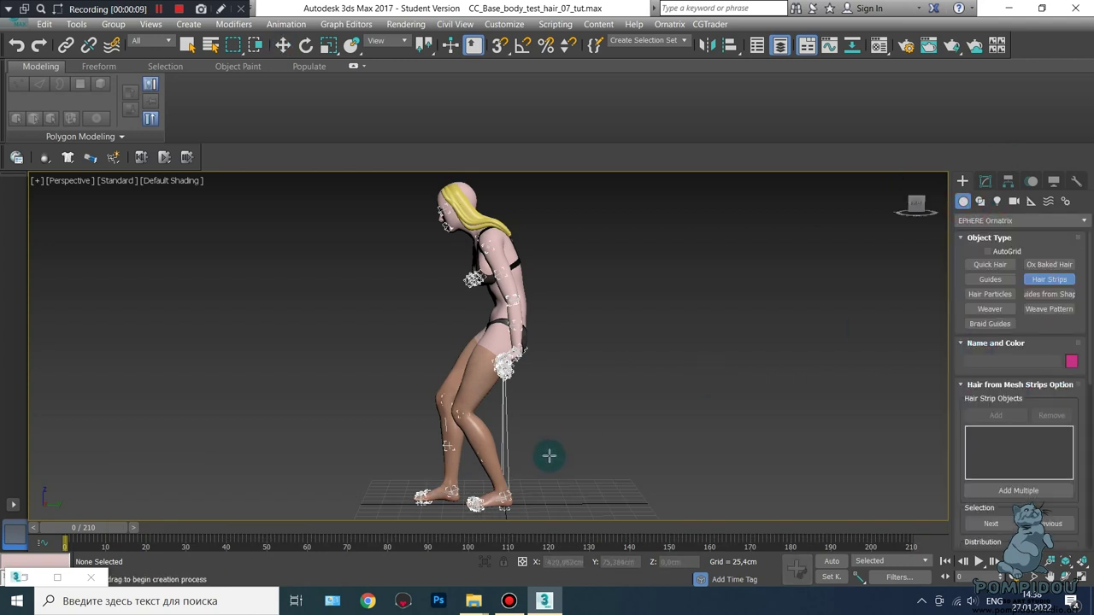
mouse_move(563, 423)
alt+middle_down()
mouse_move(569, 461)
mouse_move(547, 423)
alt+middle_up()
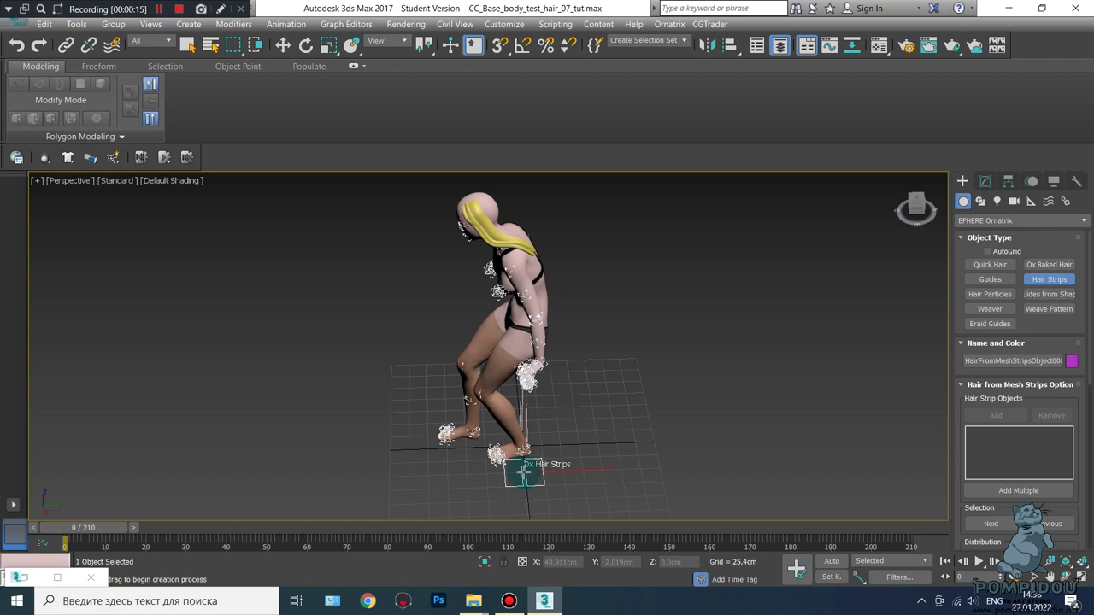
click(192, 47)
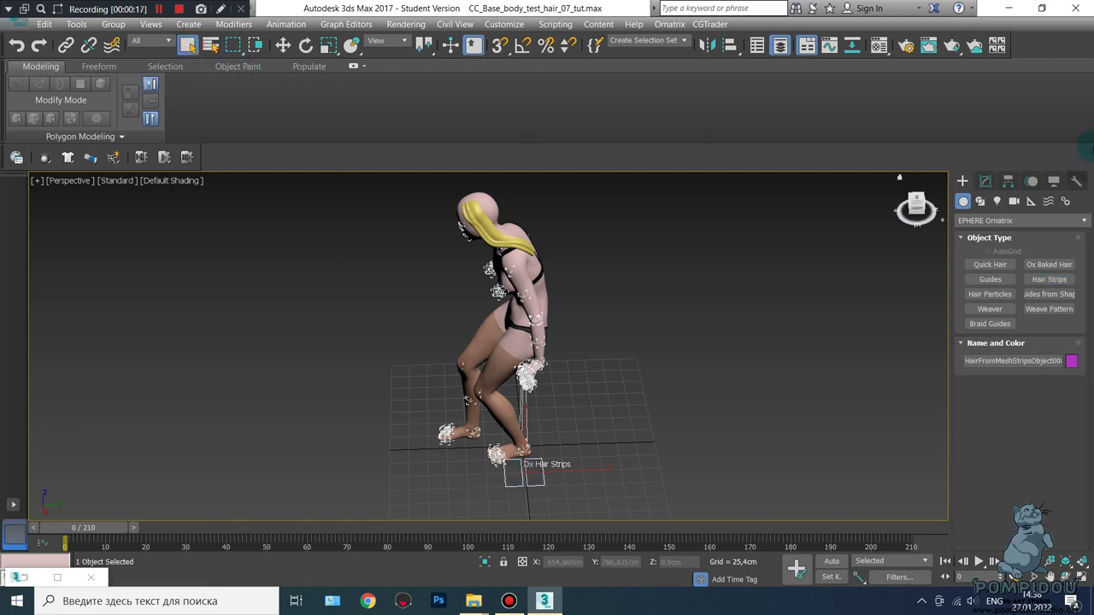
In the Modify panel, add Line004 as the hair strip object to grow strands on
click(986, 180)
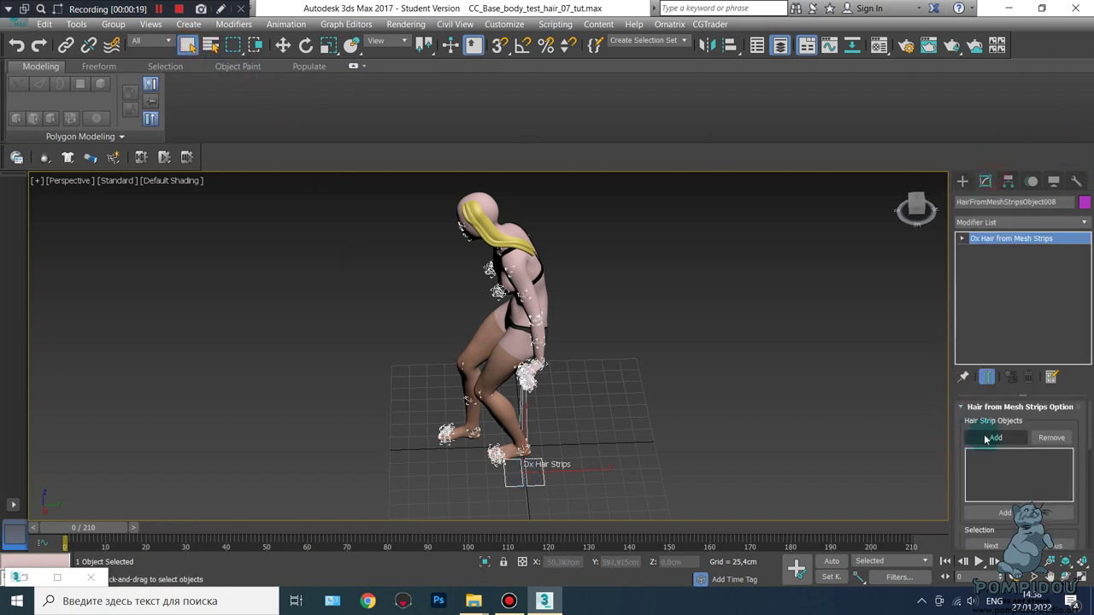
mouse_move(657, 419)
alt+middle_down()
mouse_move(695, 384)
mouse_move(641, 436)
alt+middle_up()
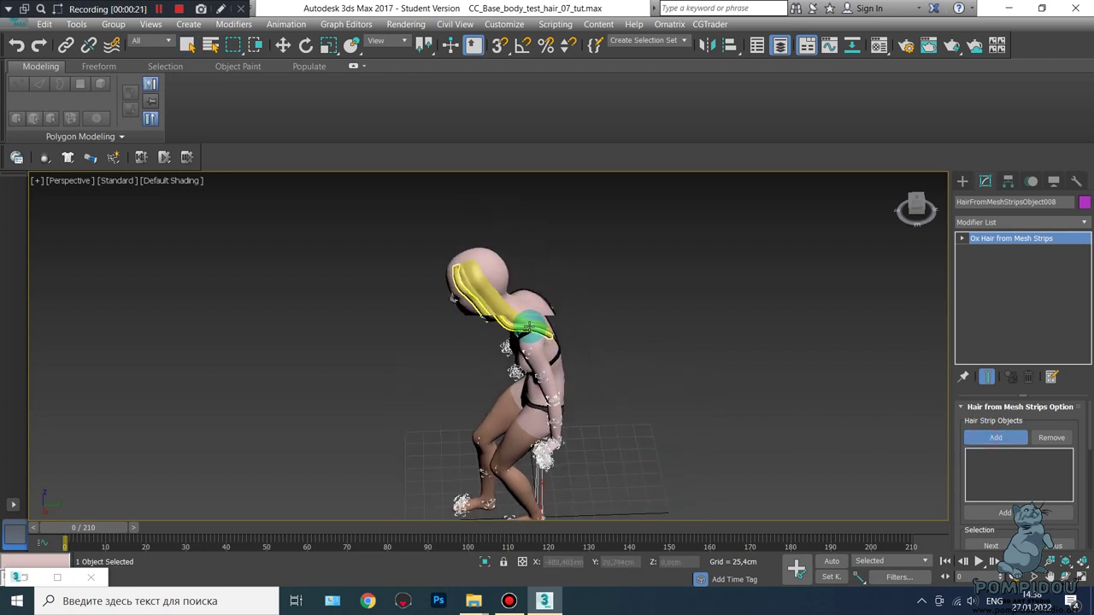
scroll(508, 299, up, 5)
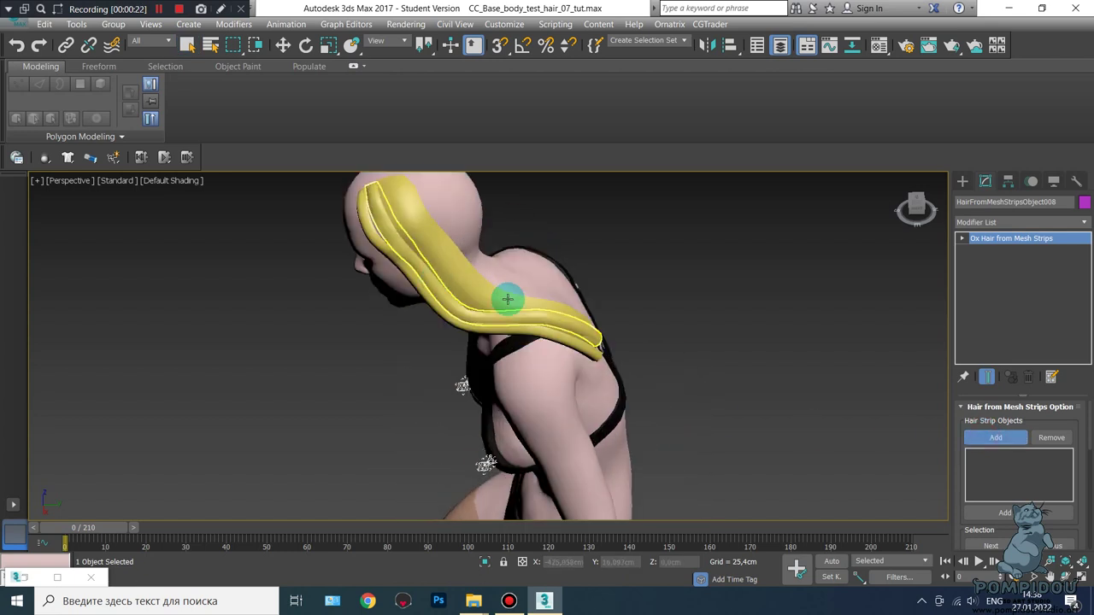
click(426, 253)
Inspect the new hair on the head strip from the full-body and side views, then open the Modifier List
middle_drag(848, 459, 833, 371)
scroll(821, 346, down, 3)
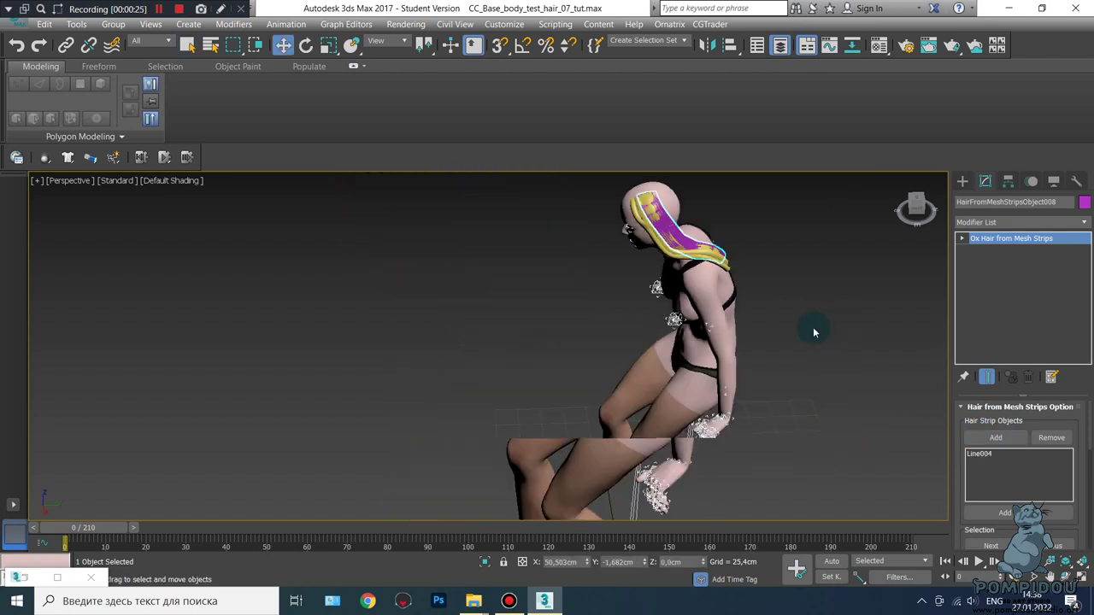
mouse_move(812, 330)
middle_down()
mouse_move(729, 329)
mouse_move(655, 264)
middle_up()
scroll(632, 309, up, 4)
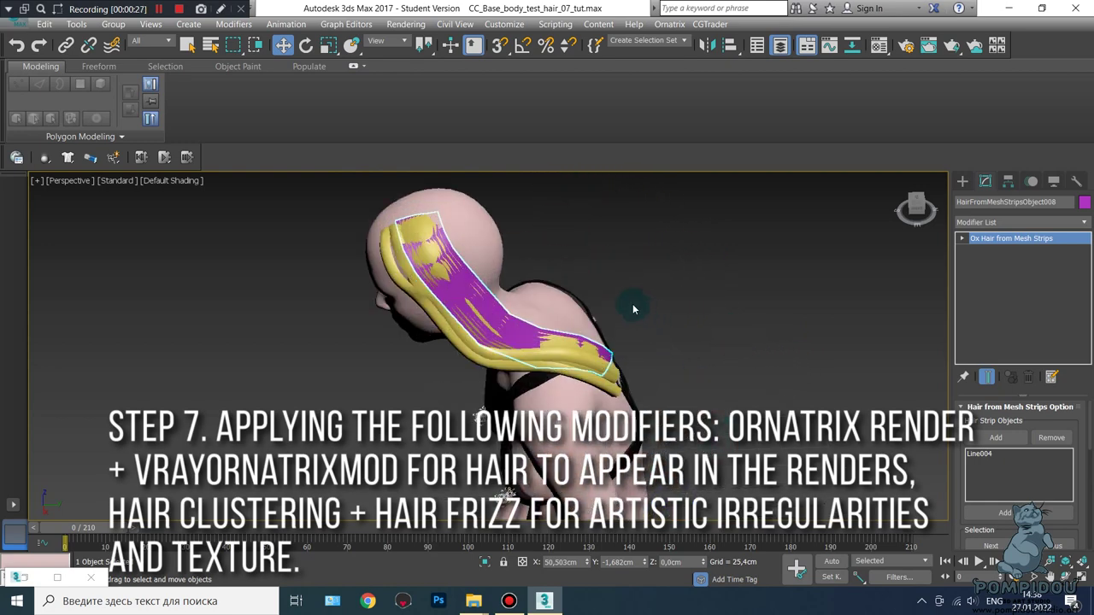
mouse_move(567, 271)
alt+middle_down()
mouse_move(569, 342)
mouse_move(587, 354)
mouse_move(540, 319)
alt+middle_up()
scroll(436, 329, up, 2)
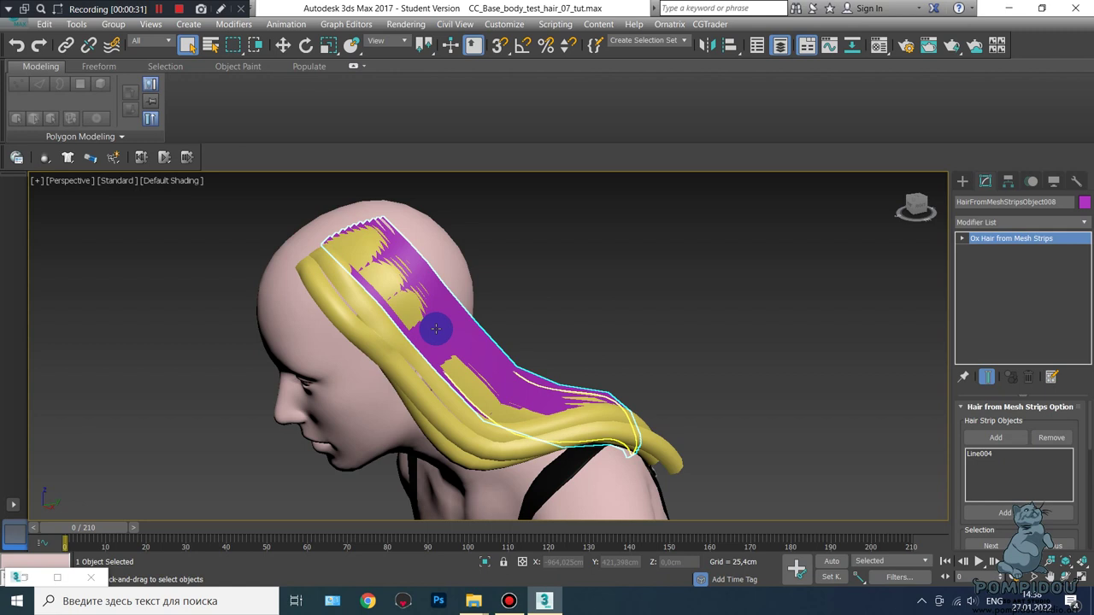
click(1083, 223)
scroll(1008, 384, down, 5)
scroll(1000, 389, down, 5)
Add the Ox Render Settings modifier to the hair object
scroll(958, 400, down, 5)
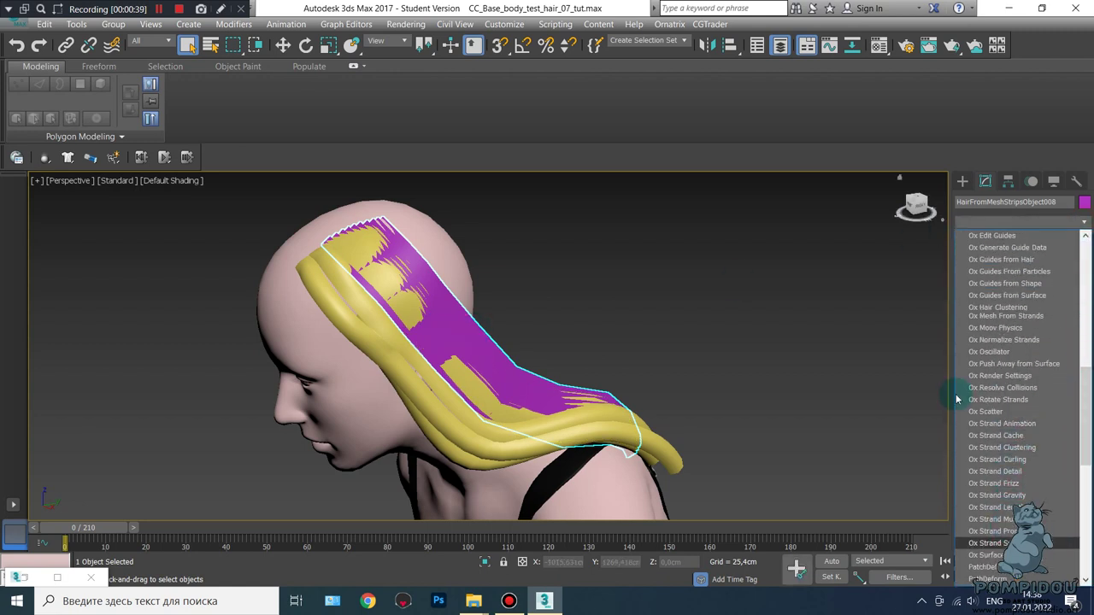
click(1000, 375)
click(1011, 249)
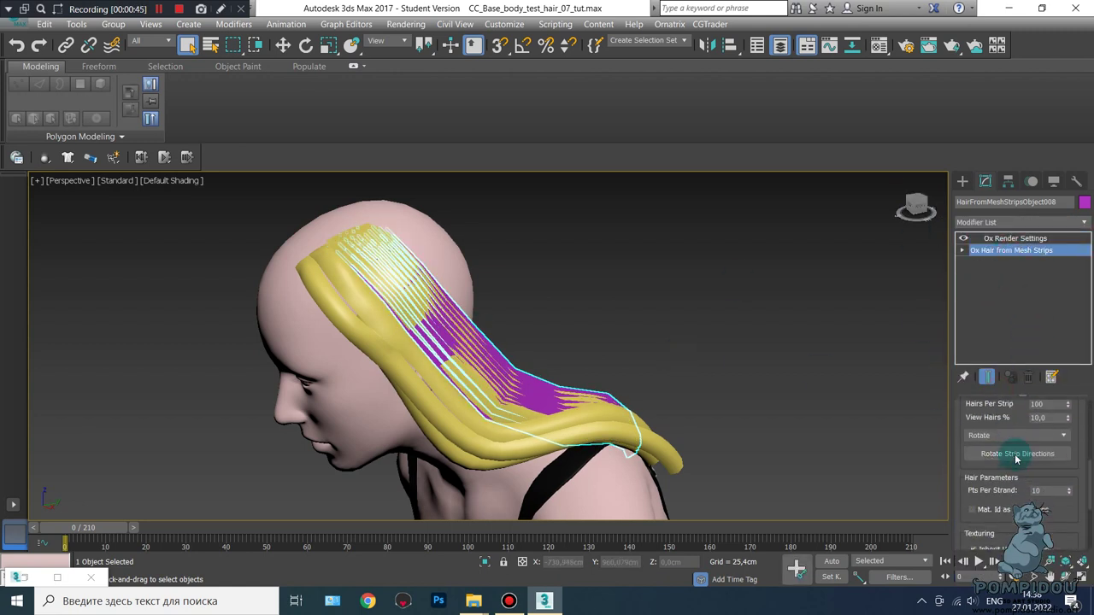
alt+middle_drag(654, 385, 630, 364)
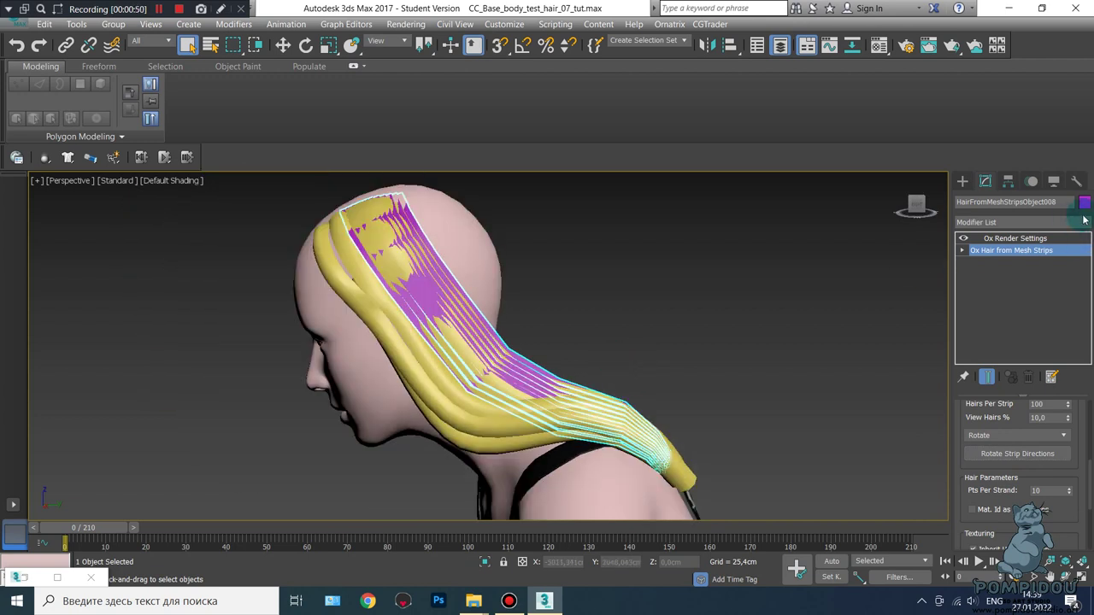
Add Ox Strand Detail with Use Render Value off and 20 viewport segments, then restore the Scene Explorer
click(1084, 223)
scroll(1009, 384, down, 5)
scroll(1004, 427, down, 5)
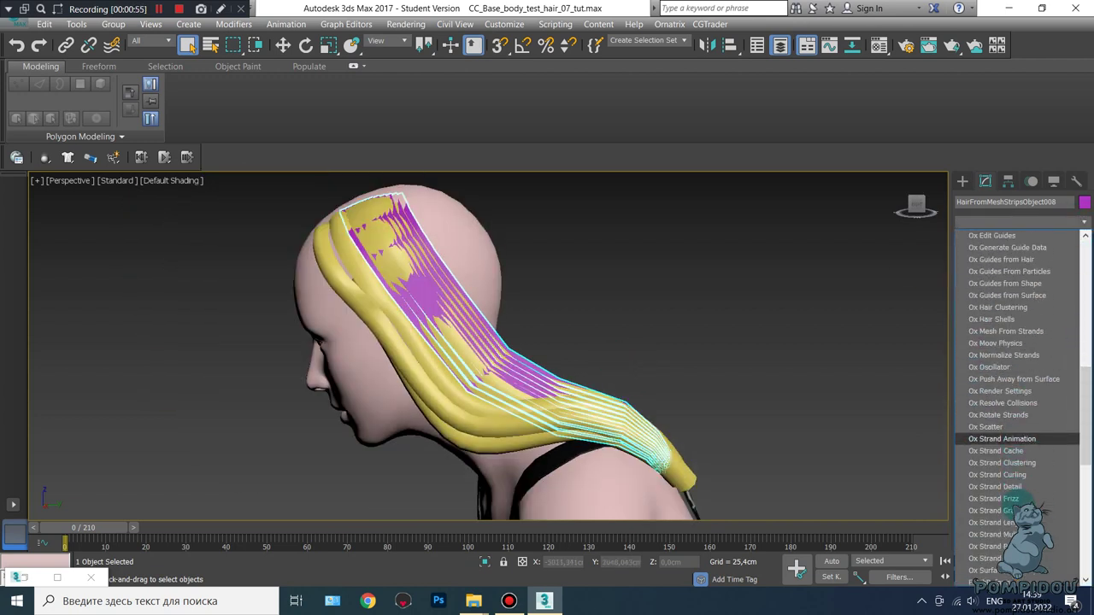
click(994, 488)
drag(1011, 454, 1011, 568)
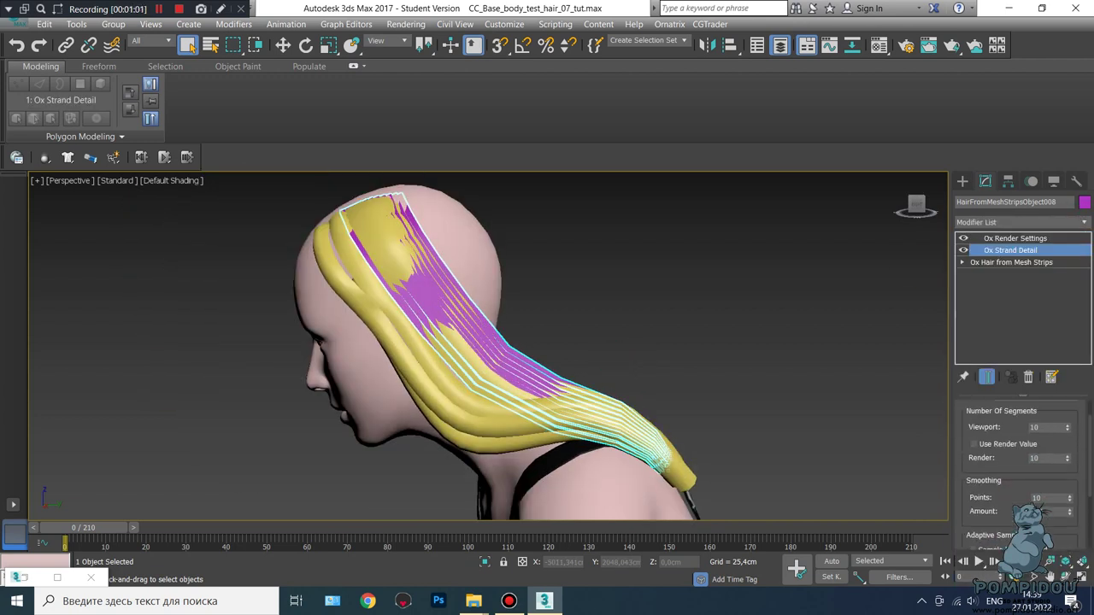
click(1043, 497)
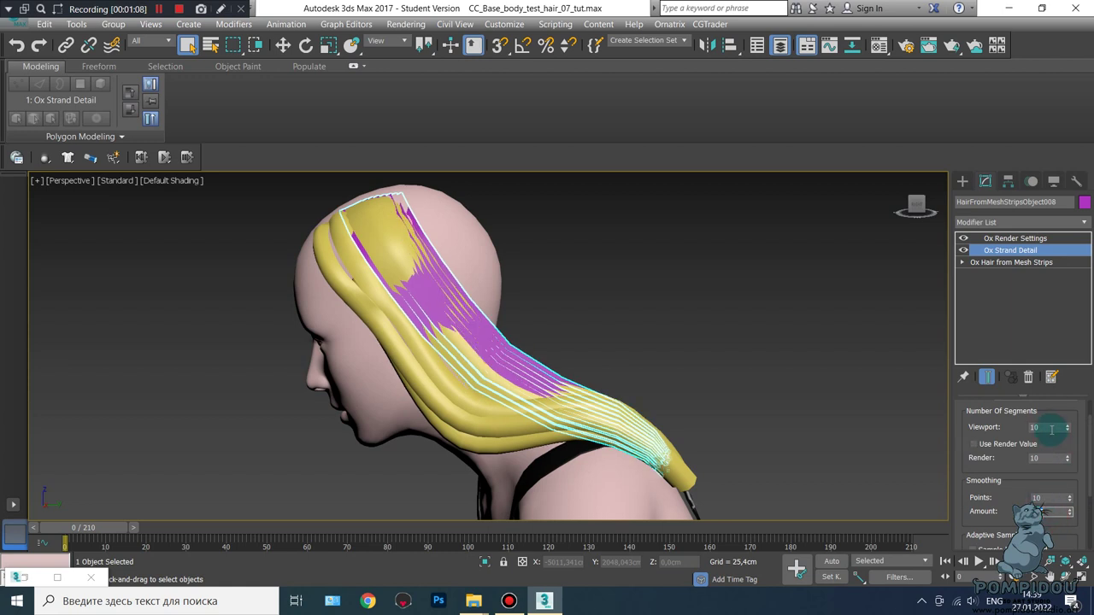
text(20)
click(998, 451)
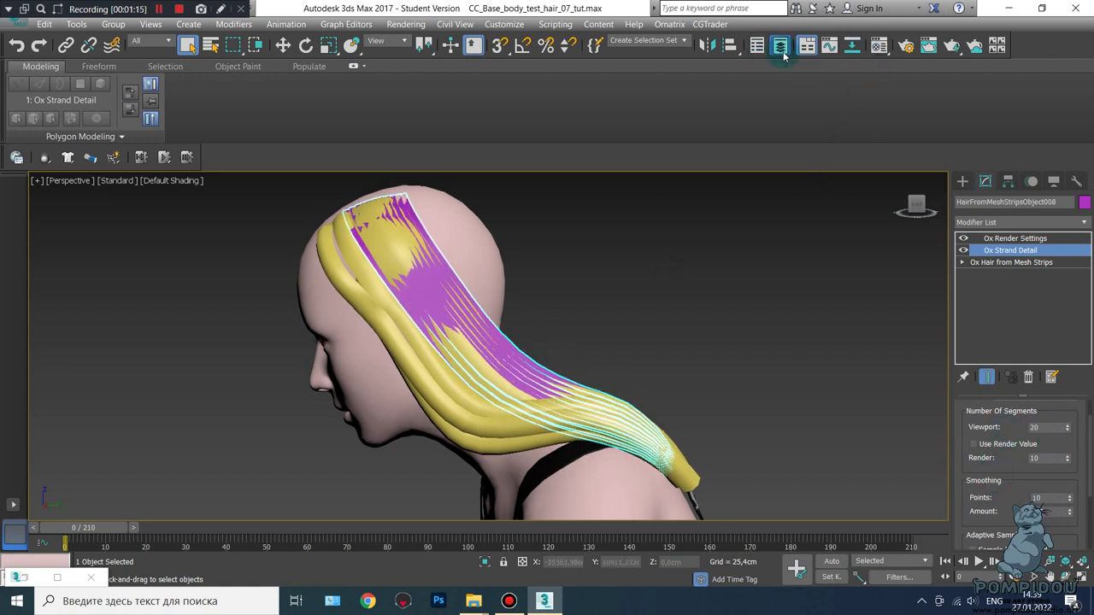
click(15, 578)
click(66, 550)
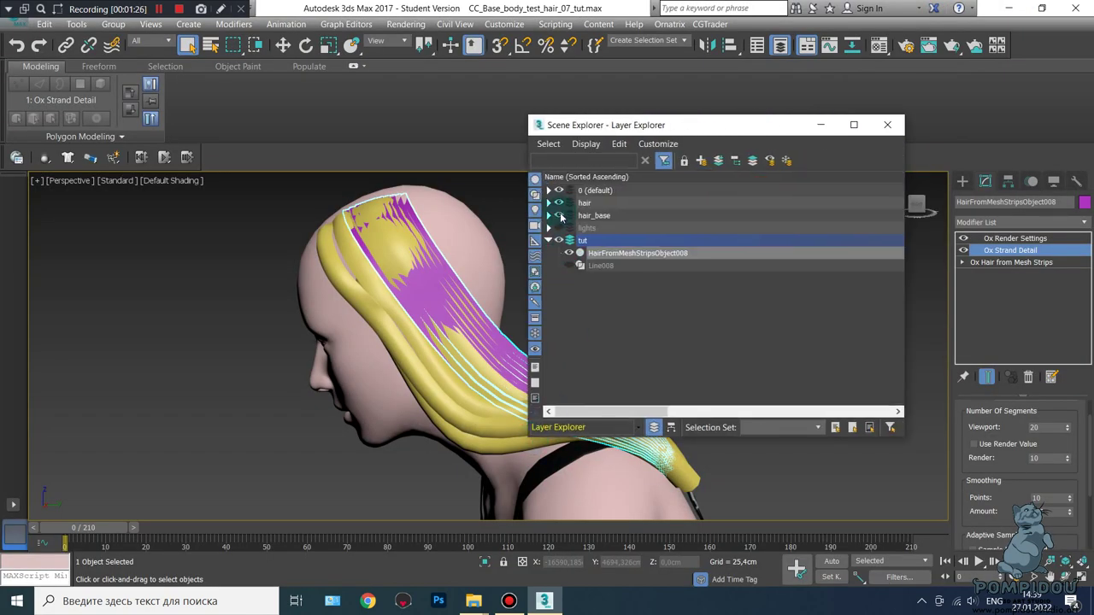
Hide the hair_base layer and close the Scene Explorer
click(559, 216)
click(887, 125)
scroll(632, 331, up, 3)
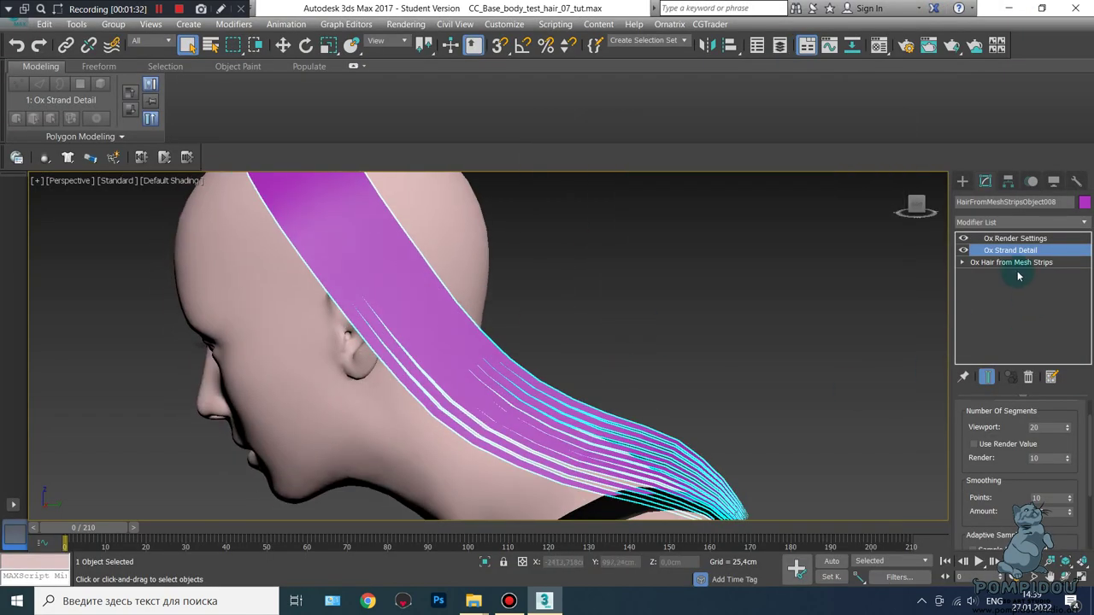
click(1038, 506)
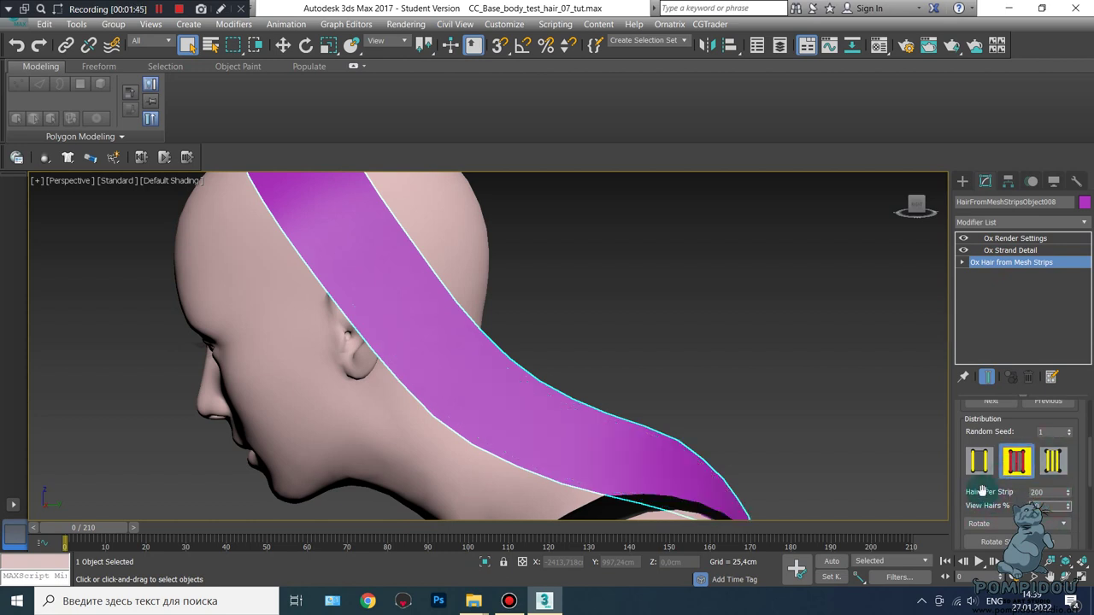
Set Ox Render Settings Global Radius to 0,8, then return to Ox Hair from Mesh Strips
click(1002, 243)
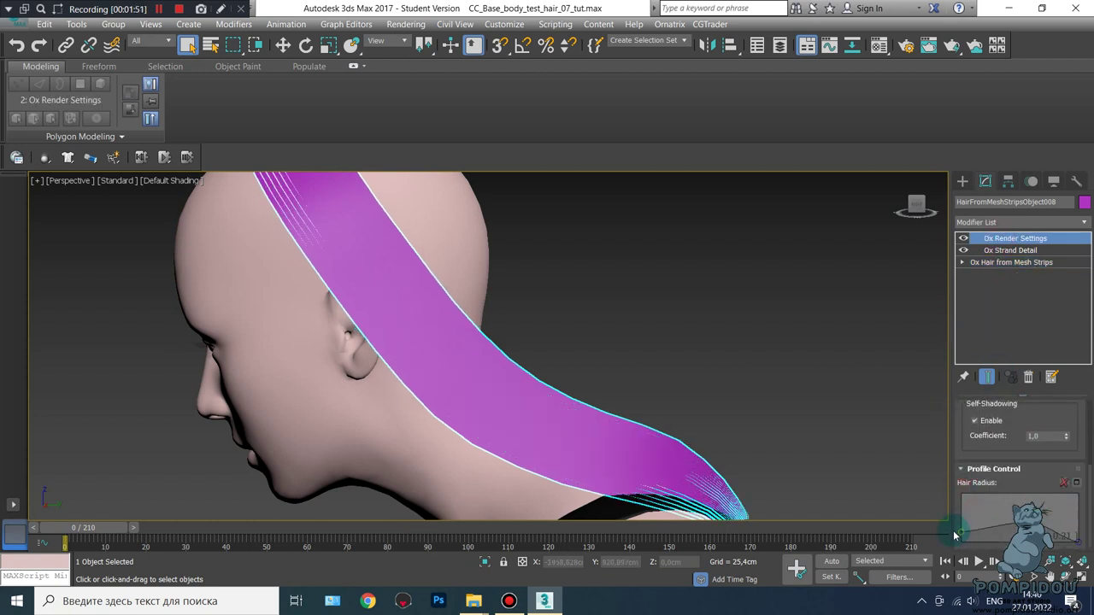
mouse_move(678, 328)
middle_down()
mouse_move(734, 370)
mouse_move(704, 329)
middle_up()
scroll(586, 275, down, 3)
middle_drag(587, 274, 640, 358)
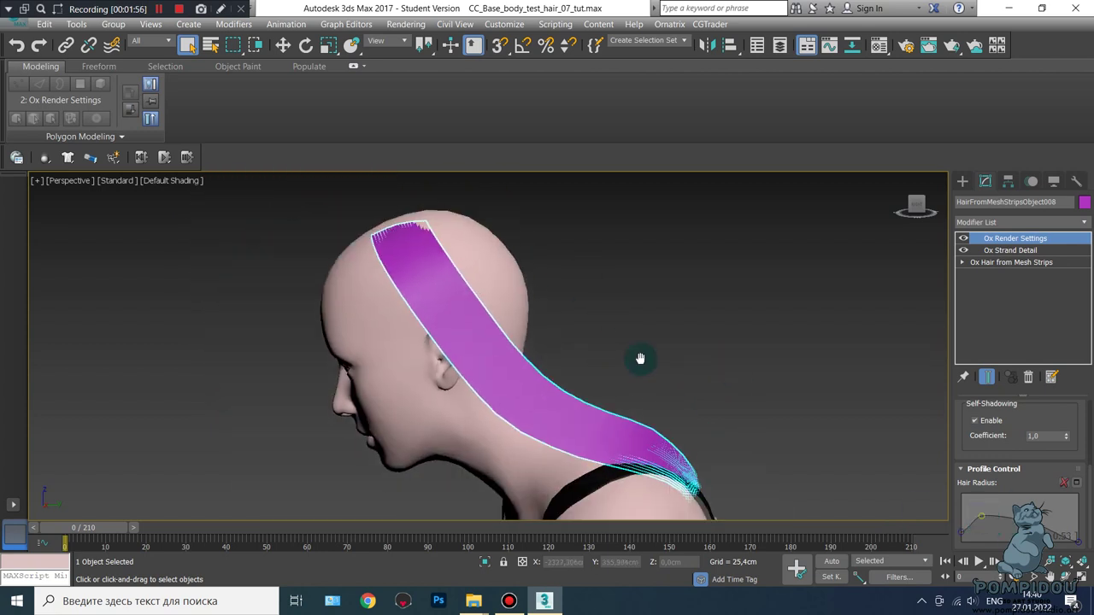
scroll(1055, 417, up, 2)
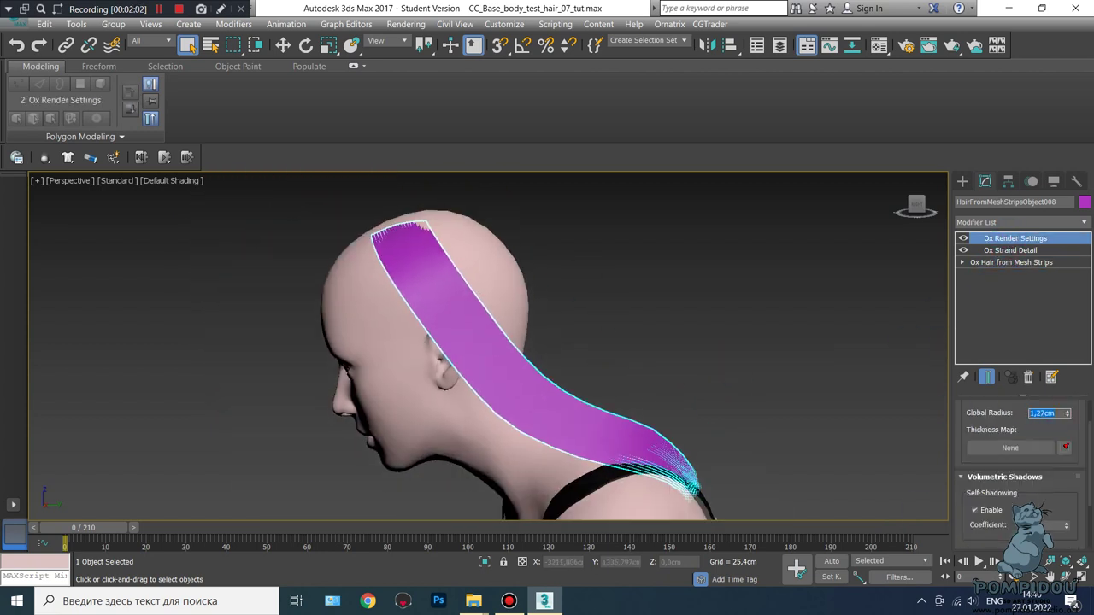
text(0,8)
key(Return)
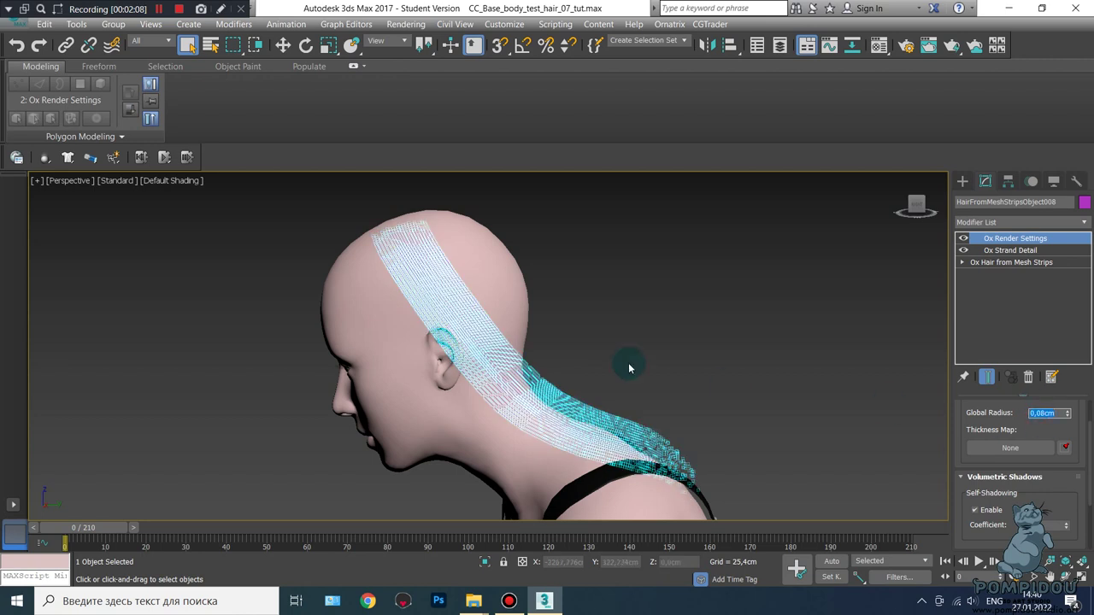
middle_drag(629, 364, 661, 351)
click(1011, 262)
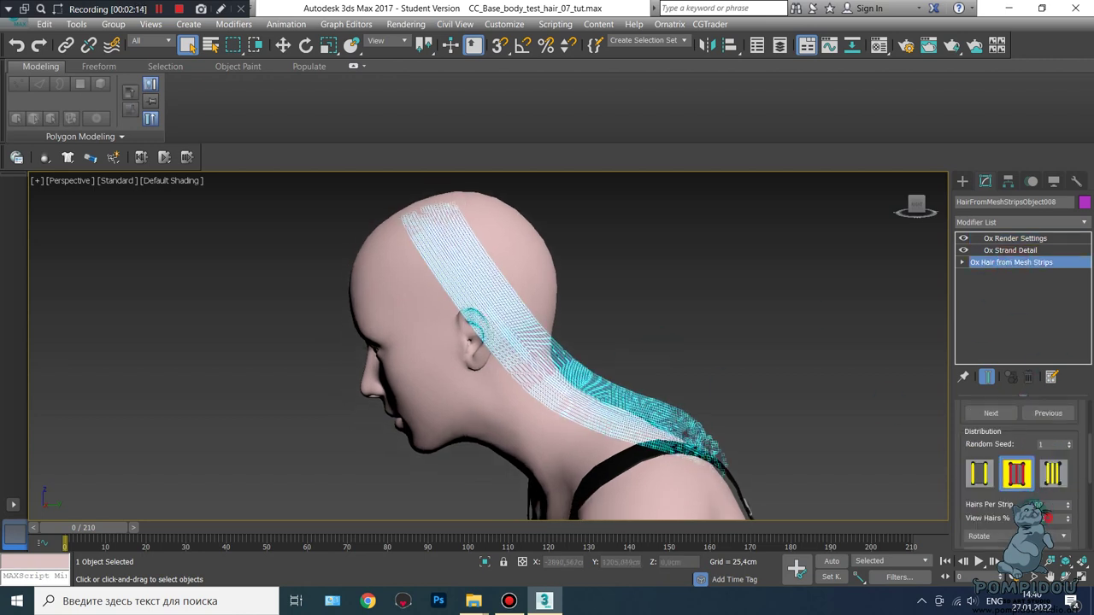
scroll(615, 359, up, 4)
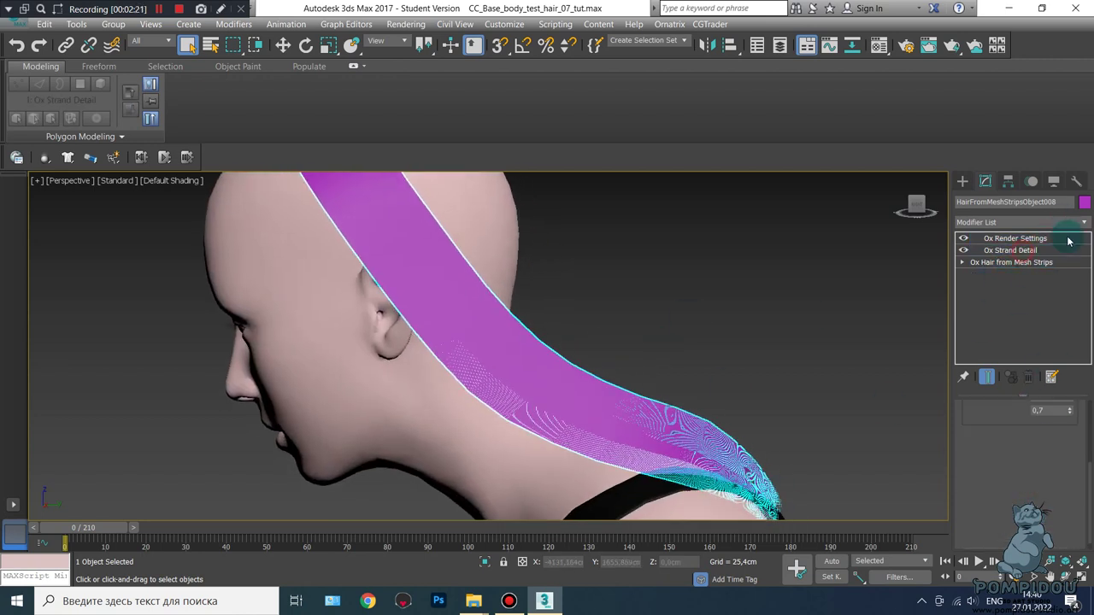
Add Ox Hair Clustering to the hair with 50 clumps
click(1069, 222)
scroll(1059, 381, down, 1)
click(1000, 414)
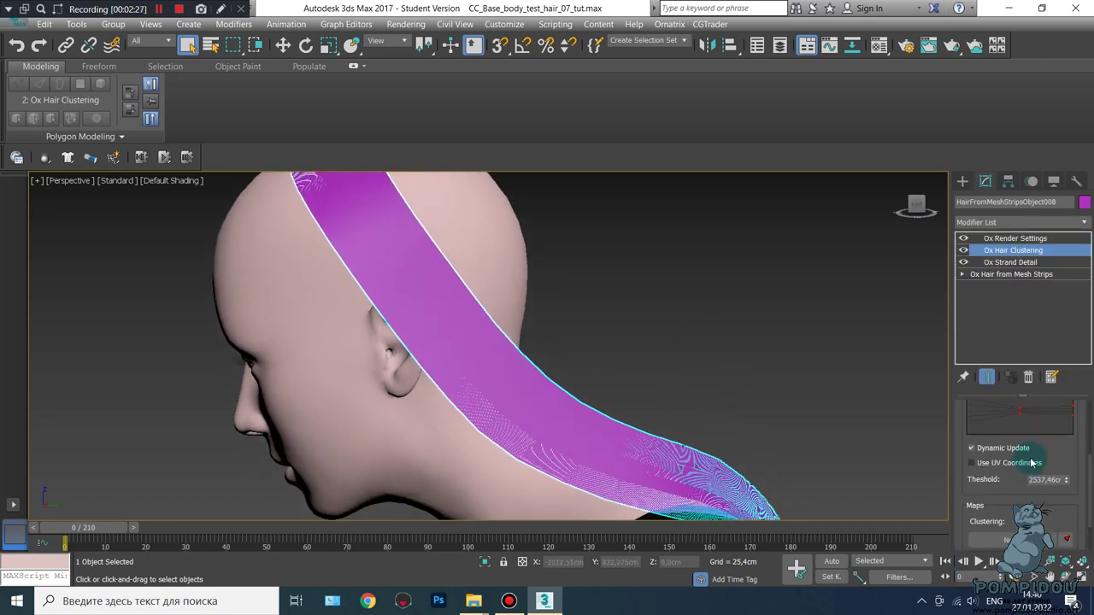
scroll(1063, 440, up, 3)
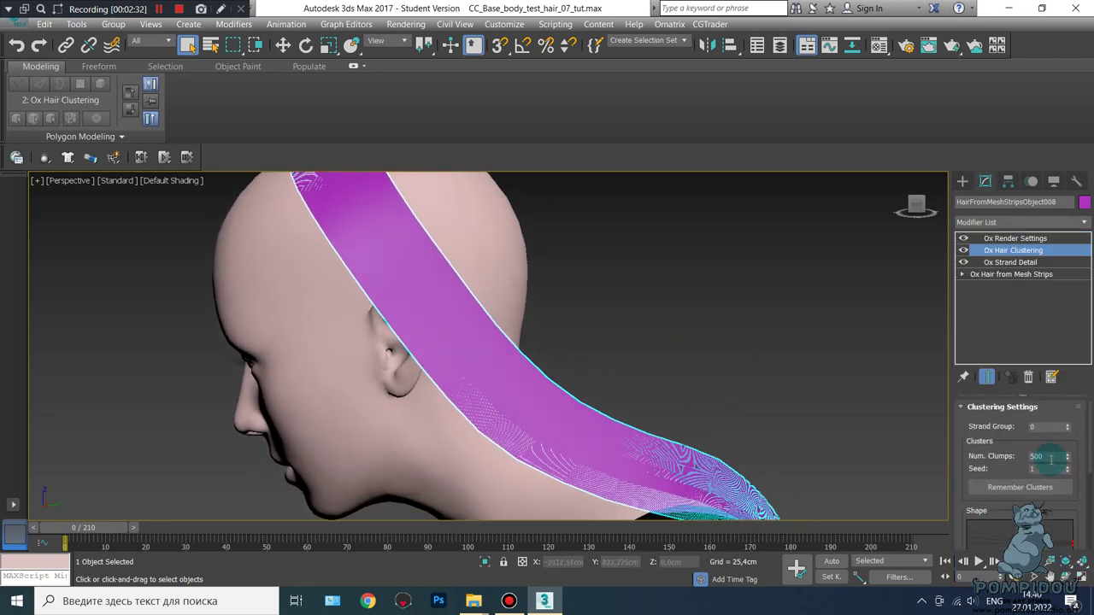
text(50)
key(Return)
scroll(632, 389, down, 2)
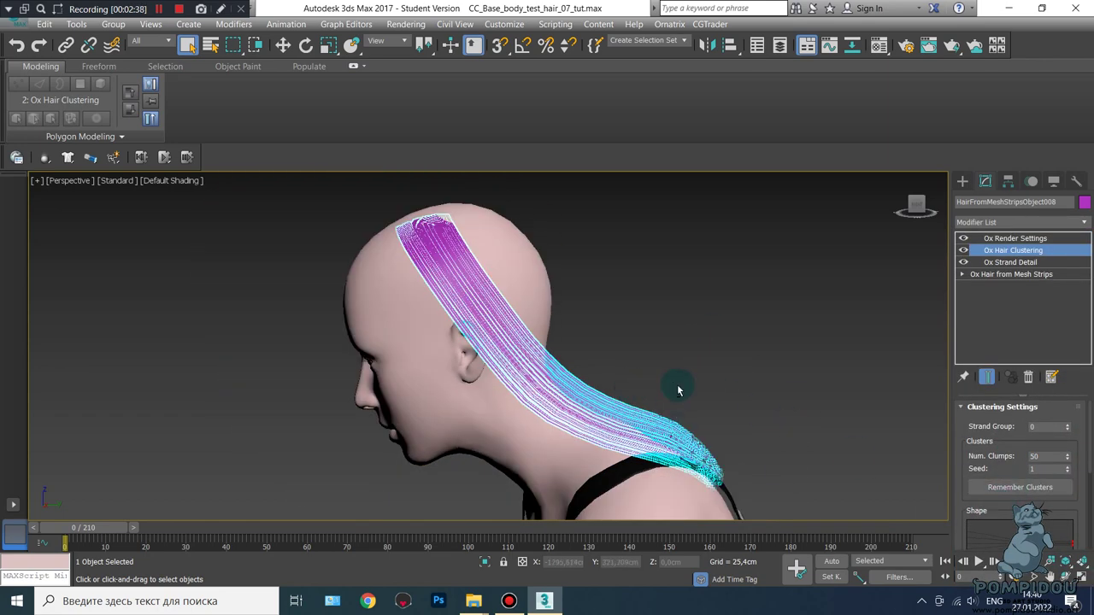
scroll(678, 391, up, 1)
Add Ox Strand Frizz with amount lowered to 10,0 cm and scale 6,2
click(1084, 222)
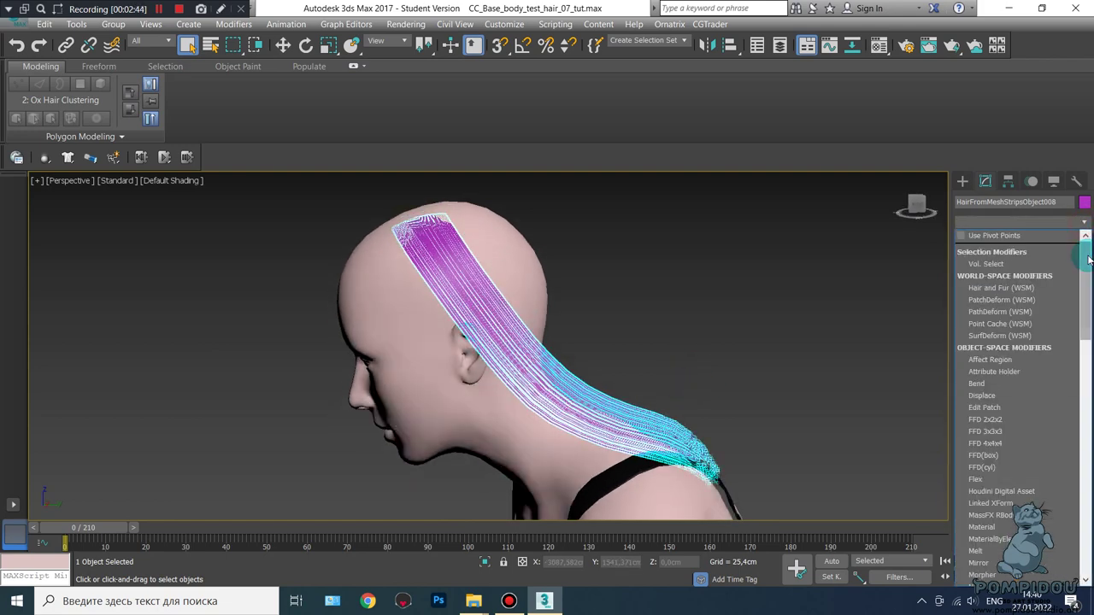
drag(1077, 330, 1077, 390)
click(1009, 461)
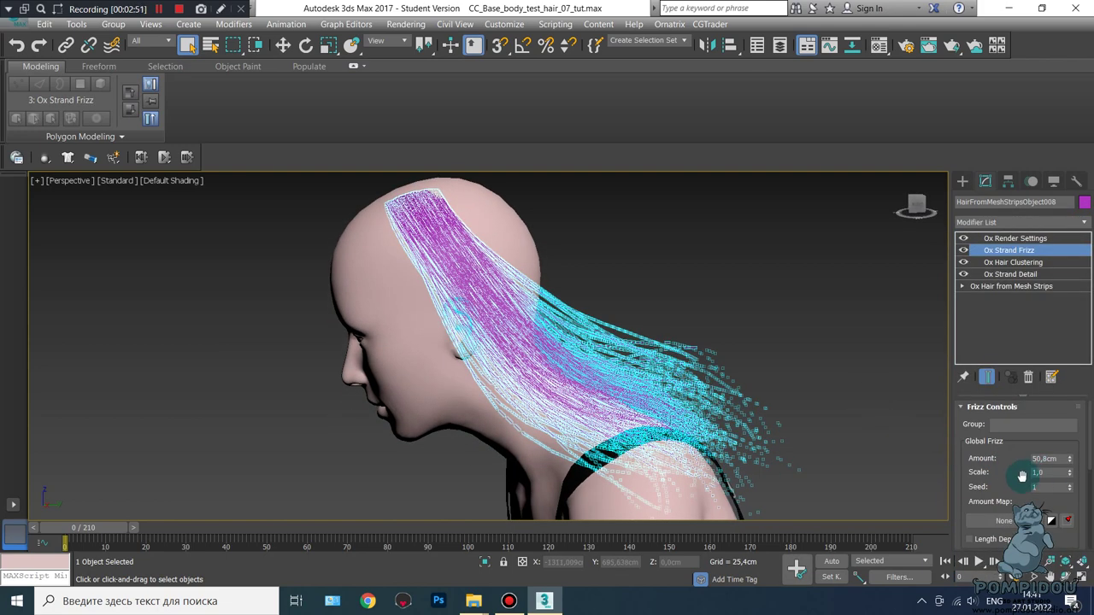
click(1043, 433)
key(Return)
scroll(1051, 479, down, 5)
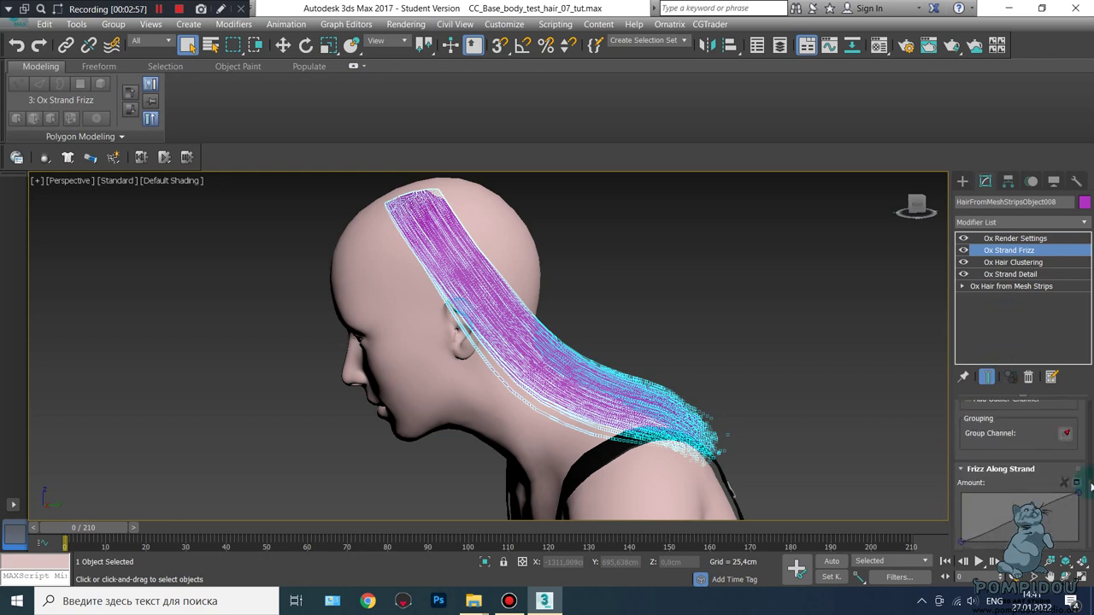
Reshape the Frizz Along Strand curve to vary frizz along the strands
drag(1004, 527, 977, 522)
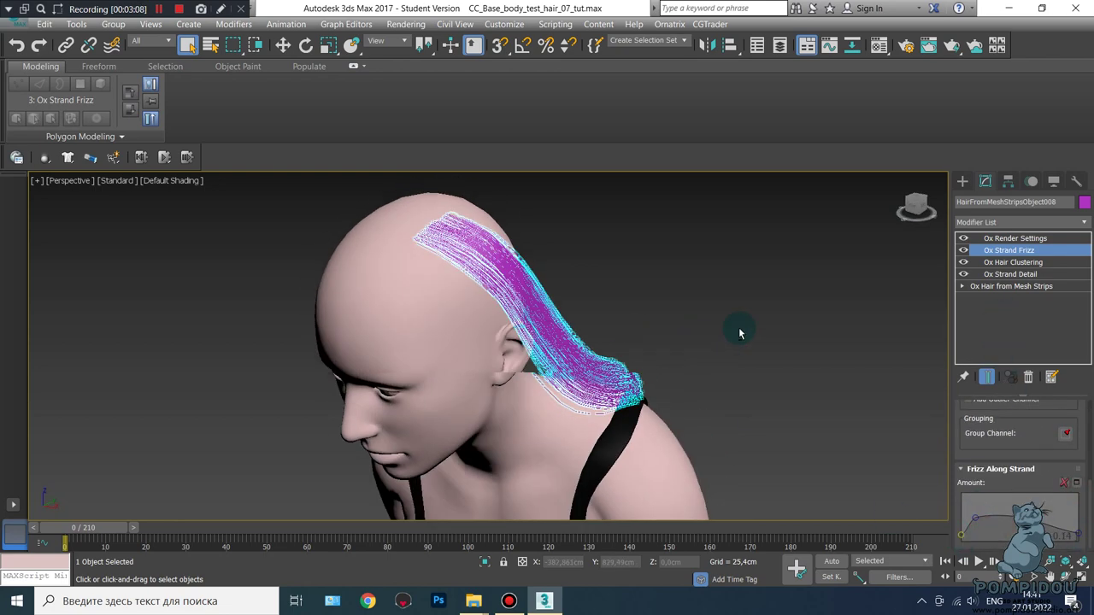
alt+middle_drag(737, 327, 972, 513)
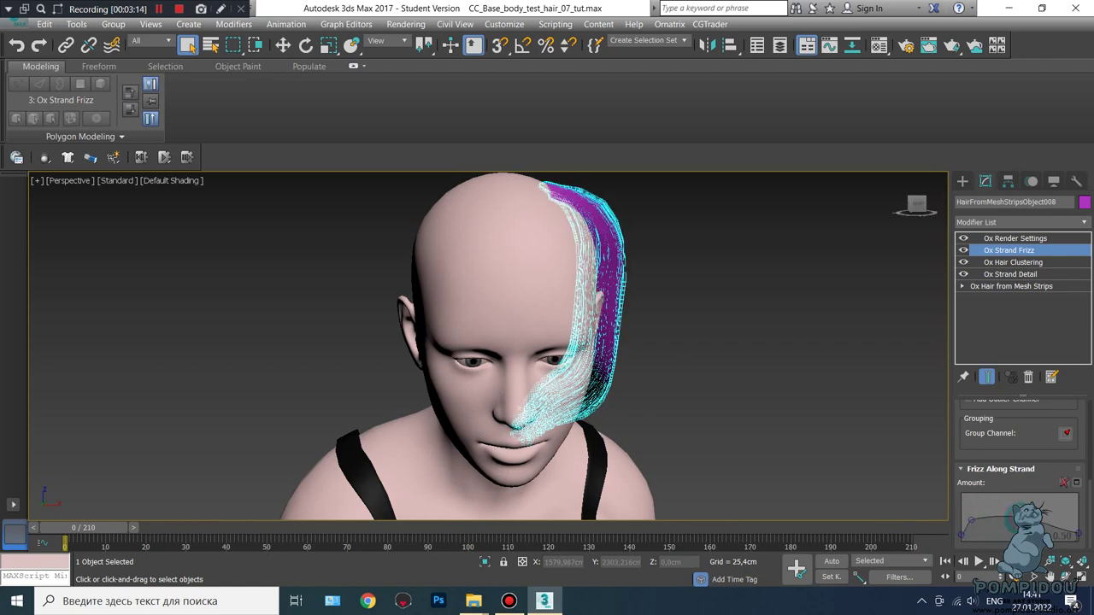
drag(977, 522, 975, 520)
mouse_move(799, 481)
alt+middle_down()
mouse_move(678, 471)
mouse_move(720, 451)
mouse_move(693, 506)
alt+middle_up()
scroll(998, 506, up, 3)
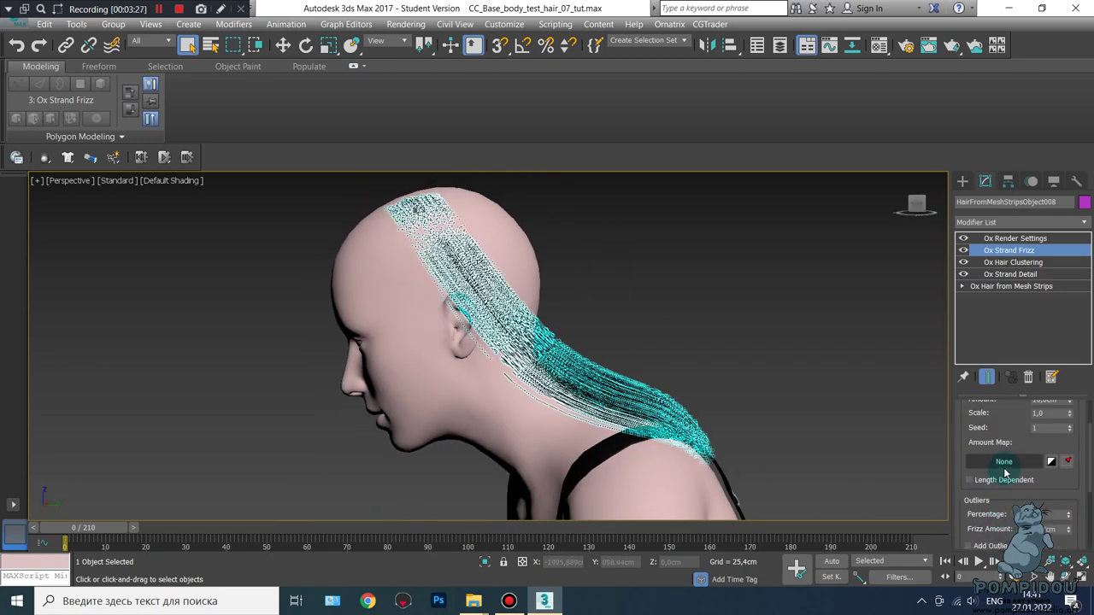
scroll(1000, 479, up, 3)
drag(1069, 473, 1068, 321)
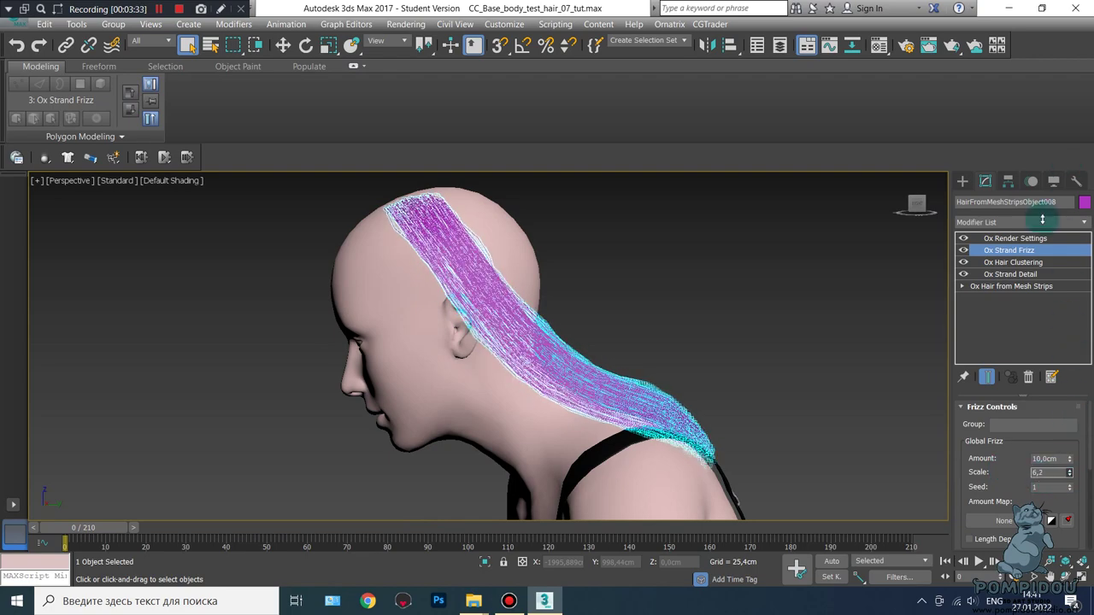
Scrub the animation to check the hair, then reselect the strip at frame 0
click(431, 511)
mouse_move(95, 535)
mouse_down()
mouse_move(510, 483)
mouse_move(43, 447)
mouse_up()
click(578, 371)
Add VRayOrnatrixMod to the hair strip
click(1083, 224)
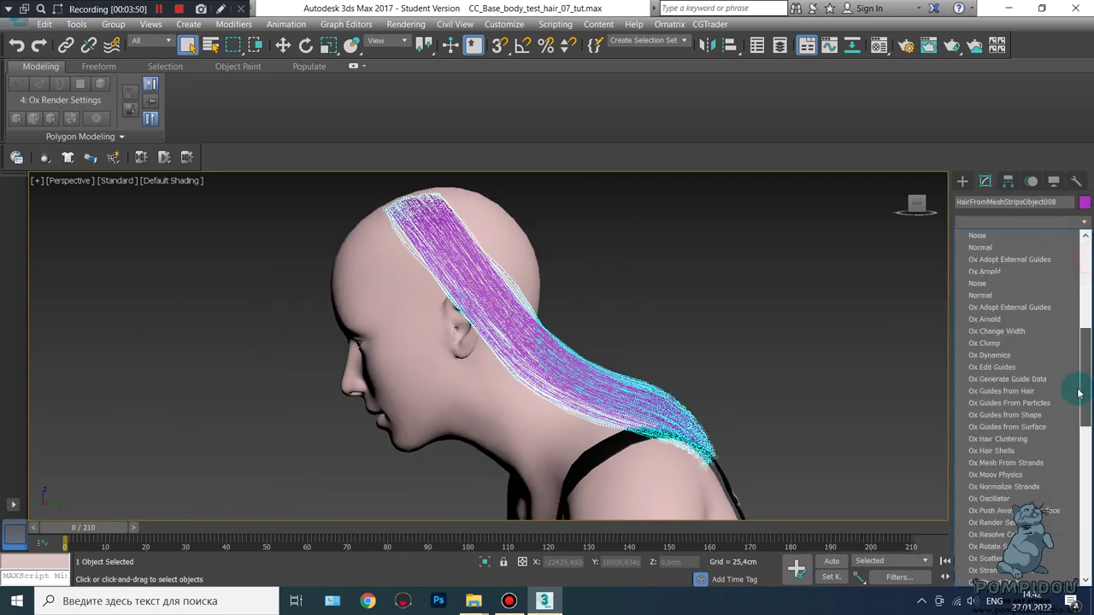
scroll(1026, 411, down, 5)
click(1054, 418)
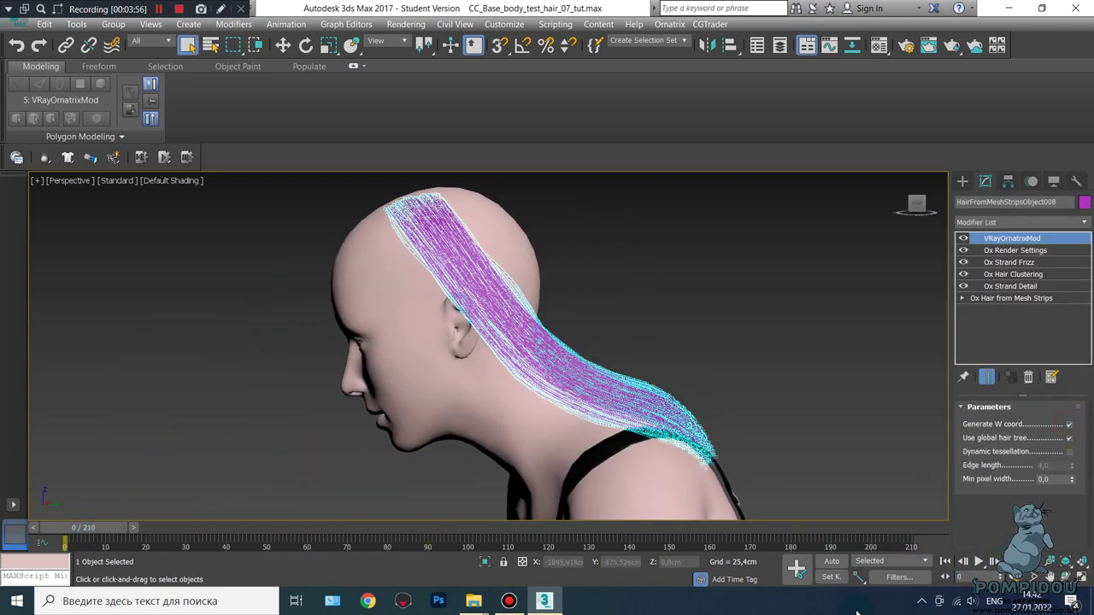
Play the animation to check the hair on all strips, then stop at frame 0
click(979, 561)
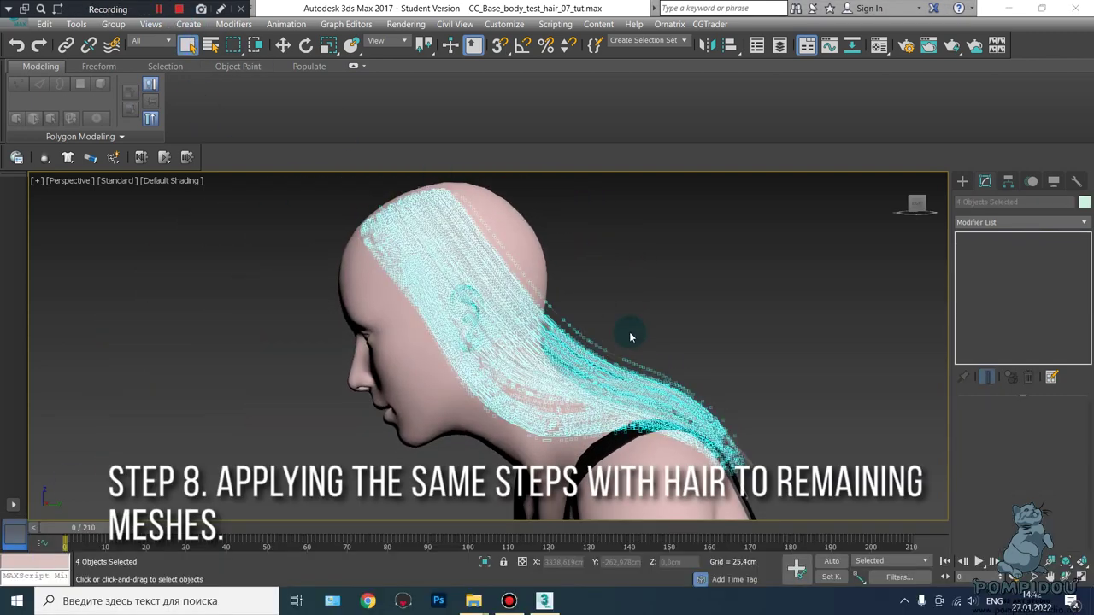
click(979, 562)
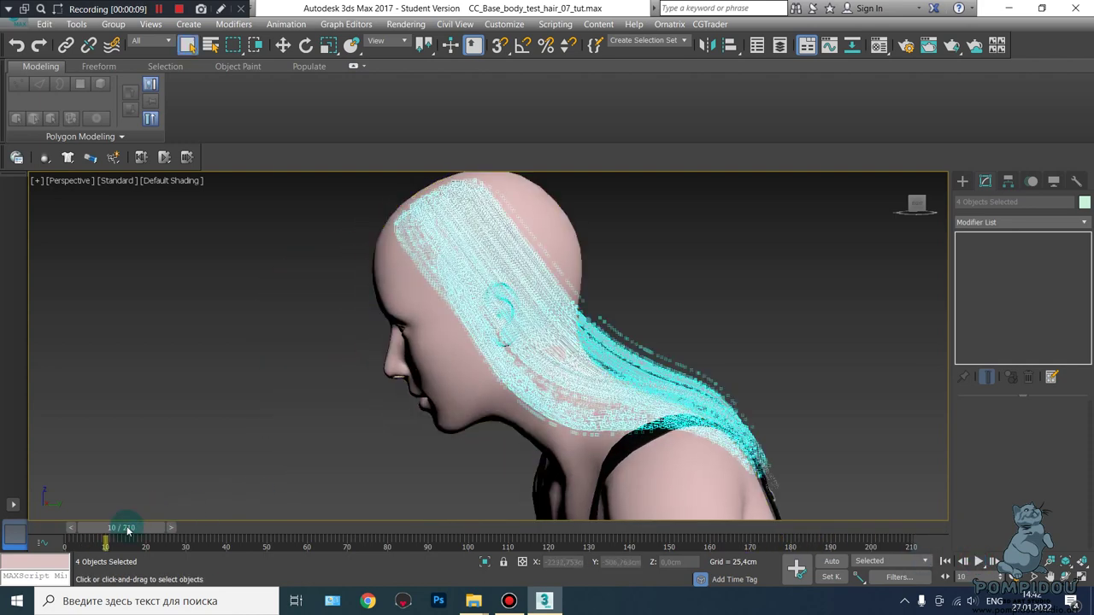
drag(121, 527, 83, 527)
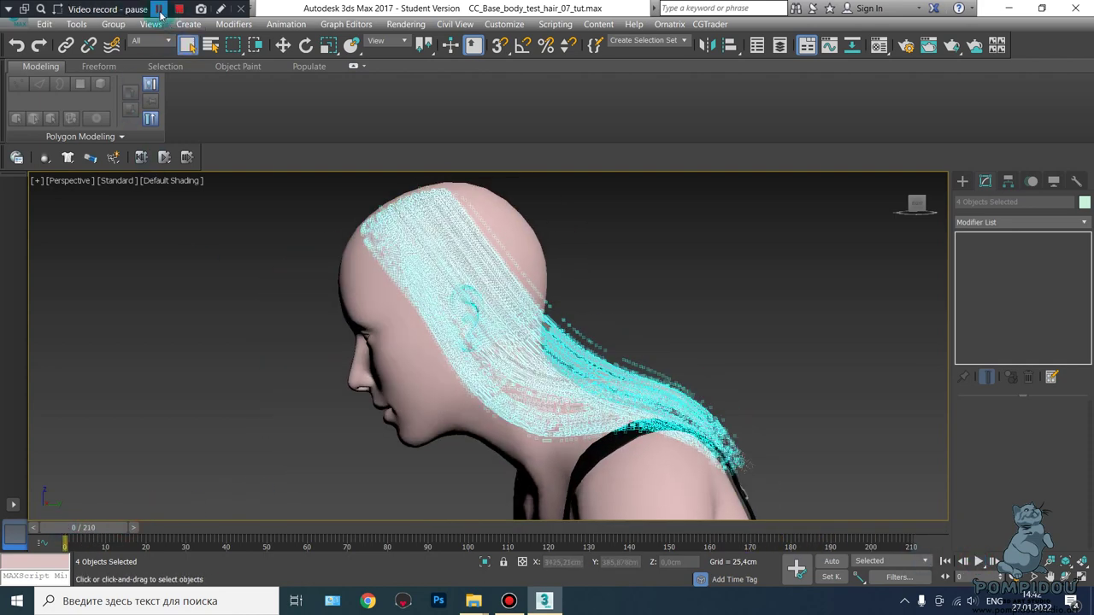
click(163, 10)
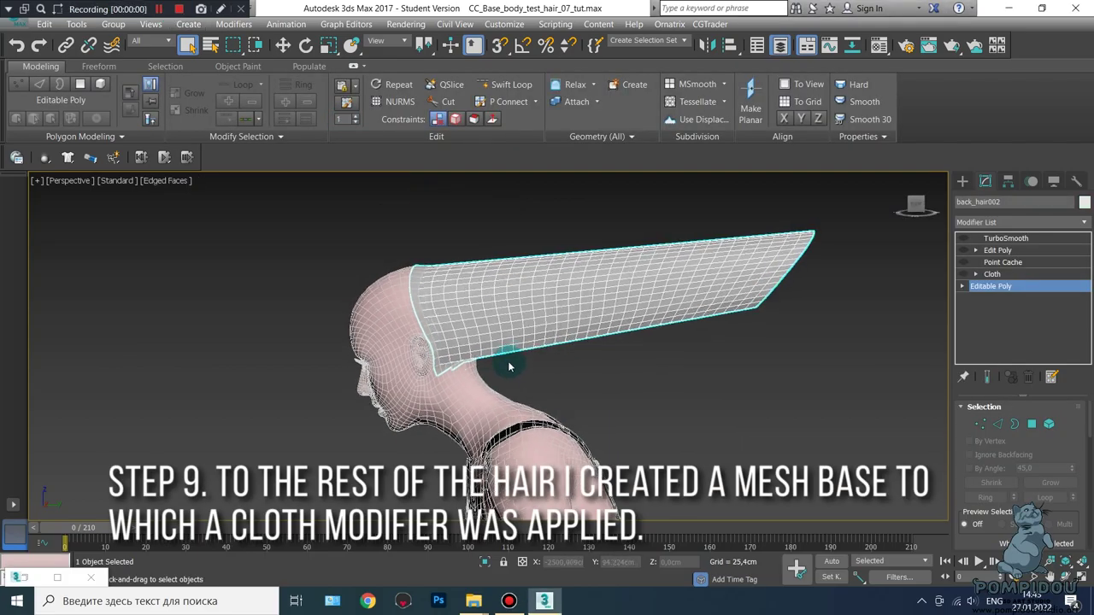
Select the Cloth modifier on back_hair002 to show its Object and Simulation rollouts
mouse_move(458, 346)
alt+middle_down()
mouse_move(398, 371)
mouse_move(644, 338)
alt+middle_up()
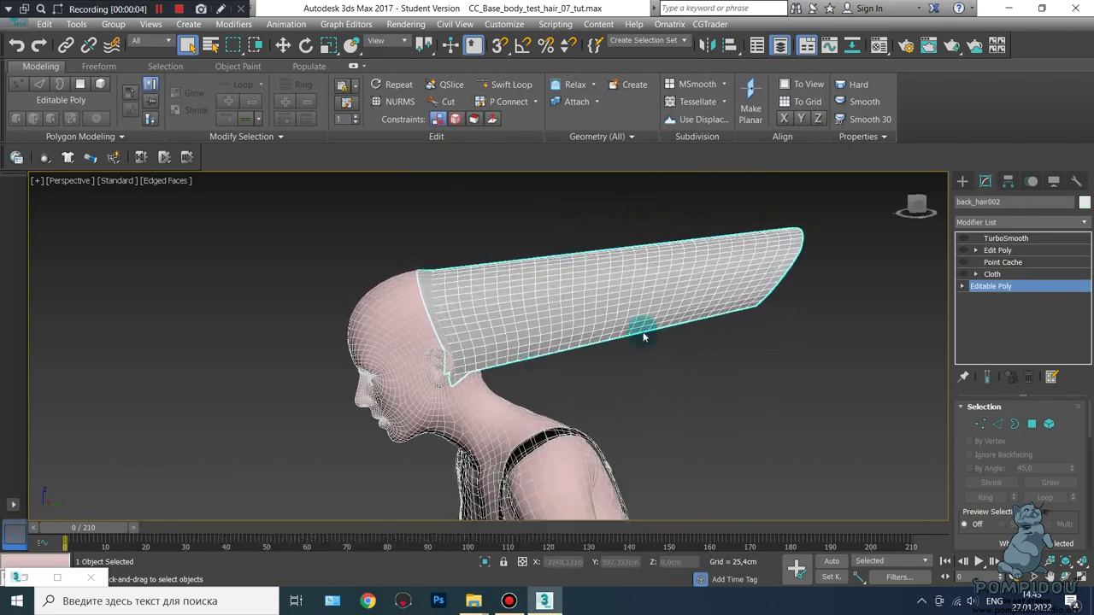
click(985, 276)
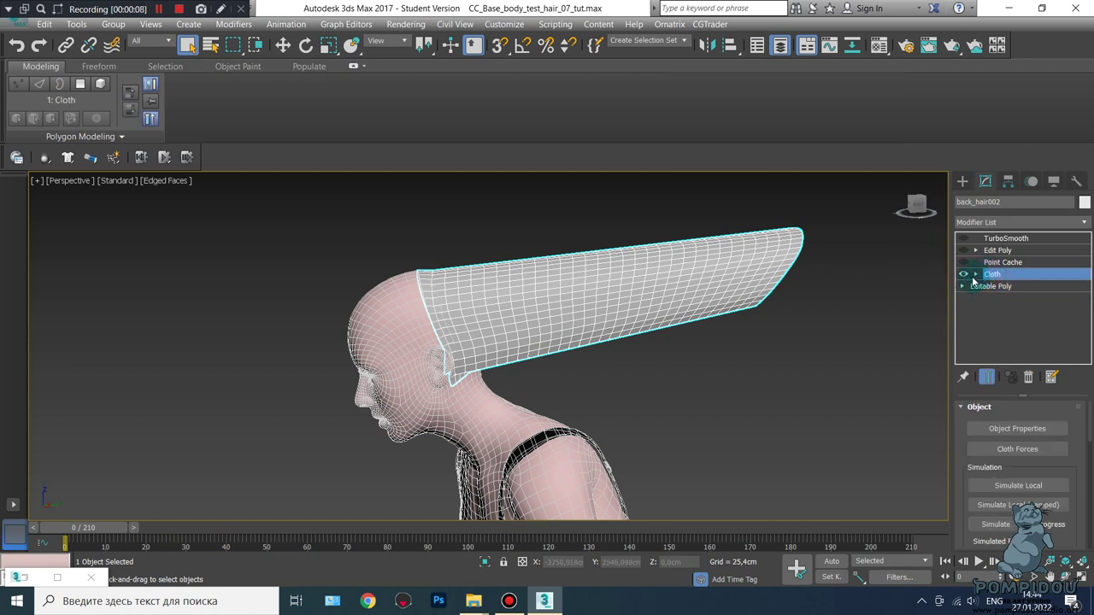
middle_drag(812, 472, 811, 428)
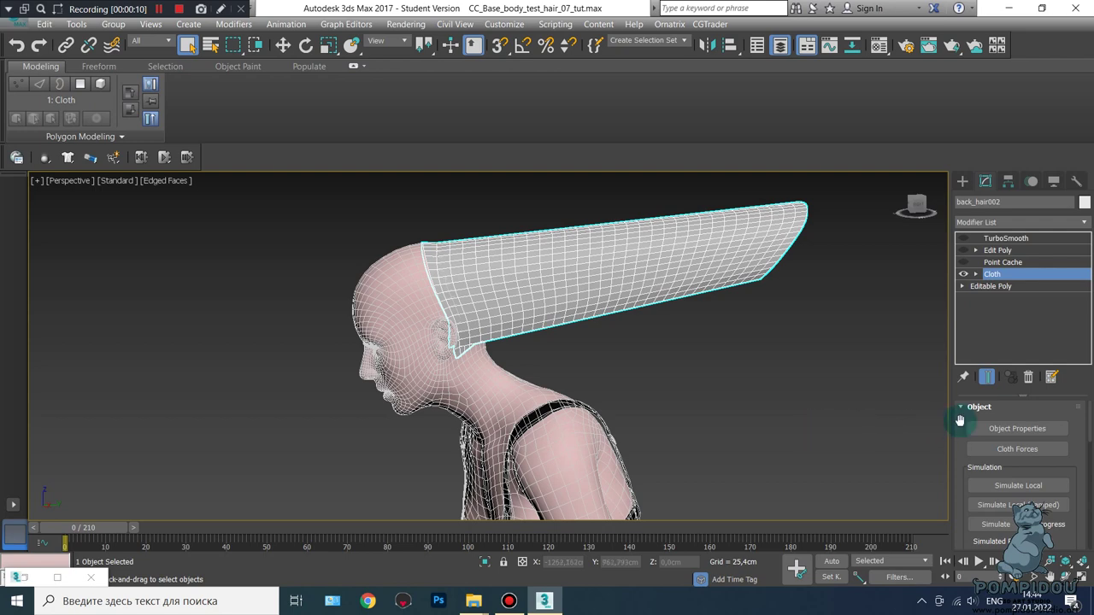
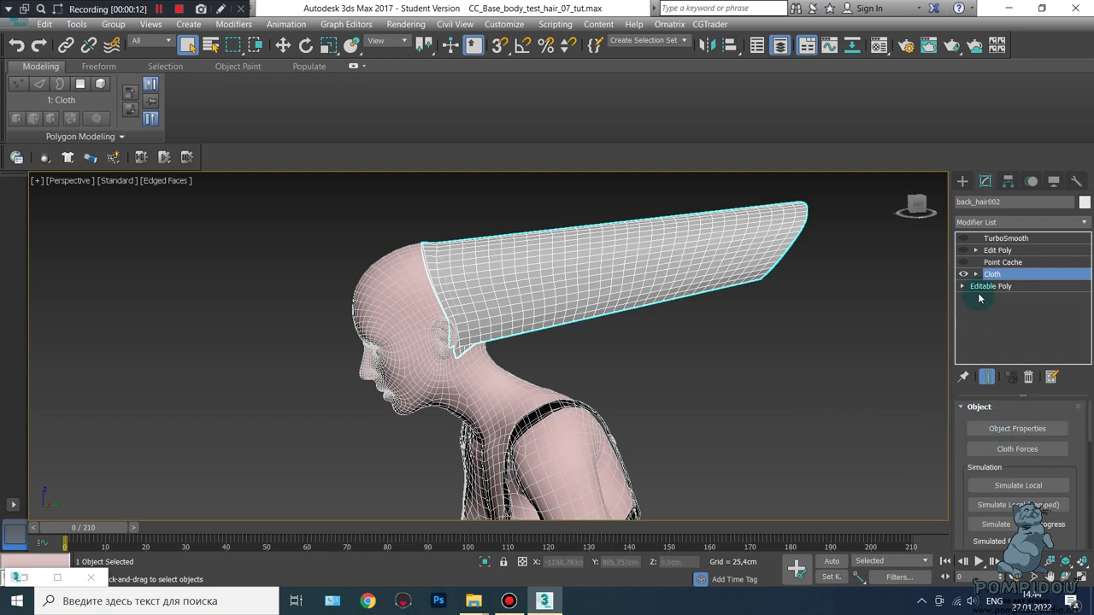
Add CC_Base_Body to the cloth simulation as a collision object
click(1000, 427)
click(407, 90)
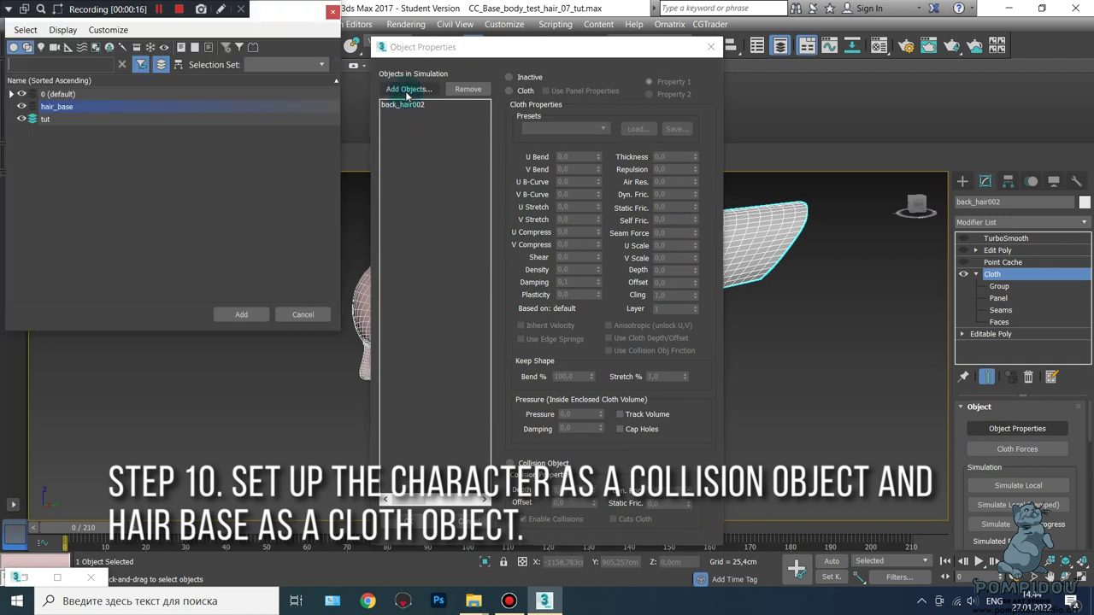
click(15, 96)
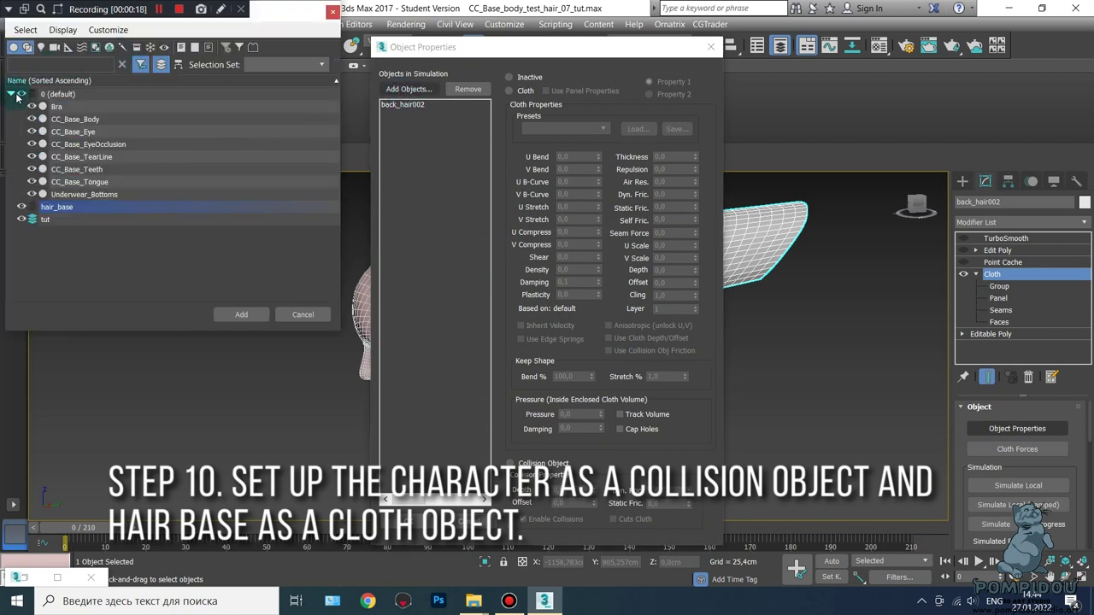
click(91, 121)
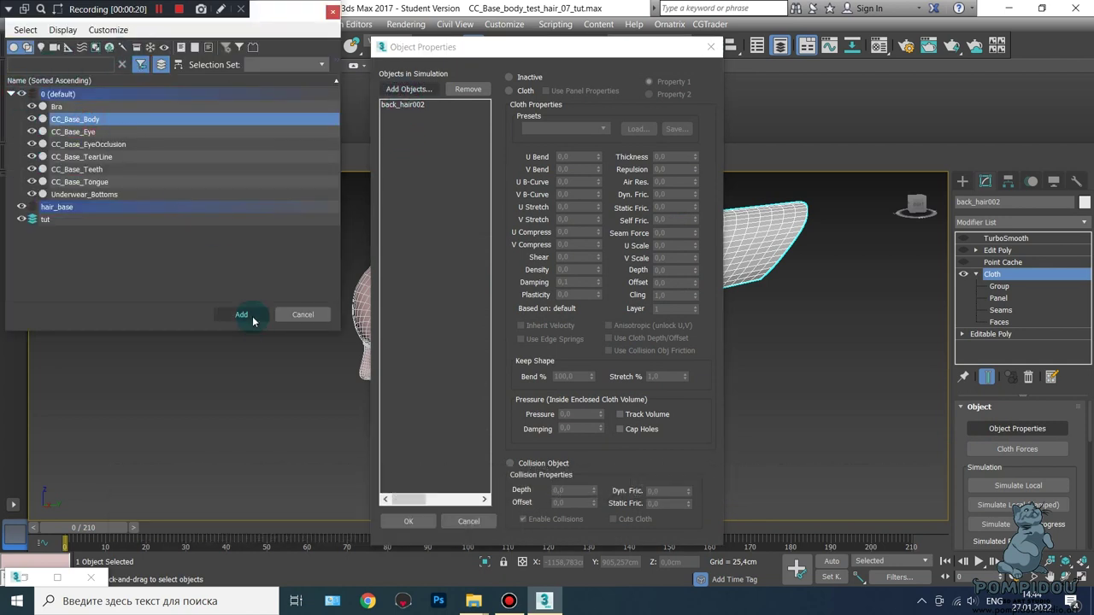
click(242, 314)
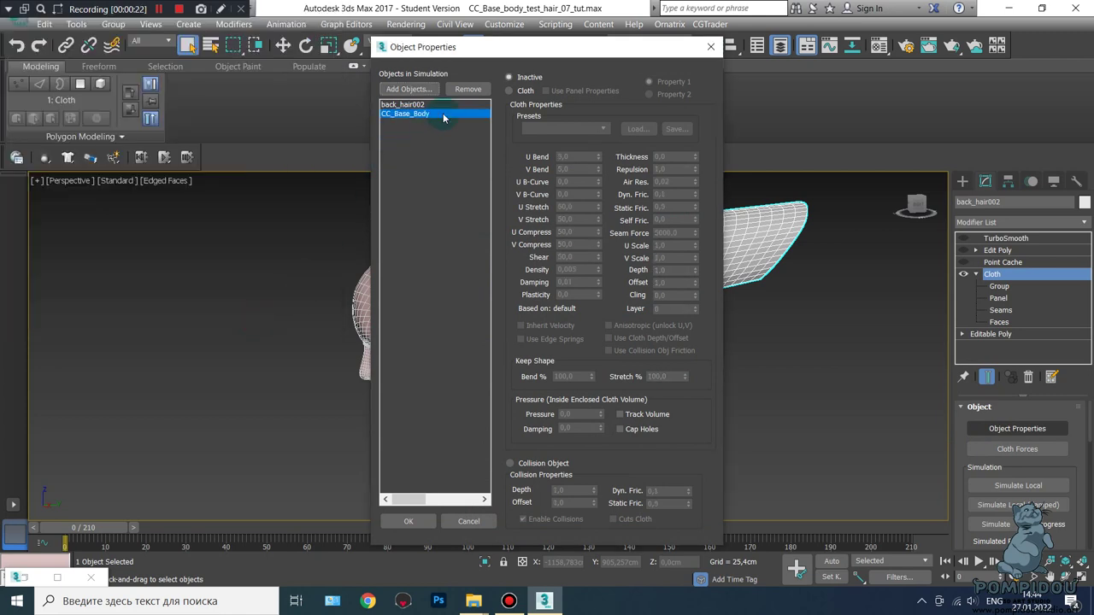
click(513, 464)
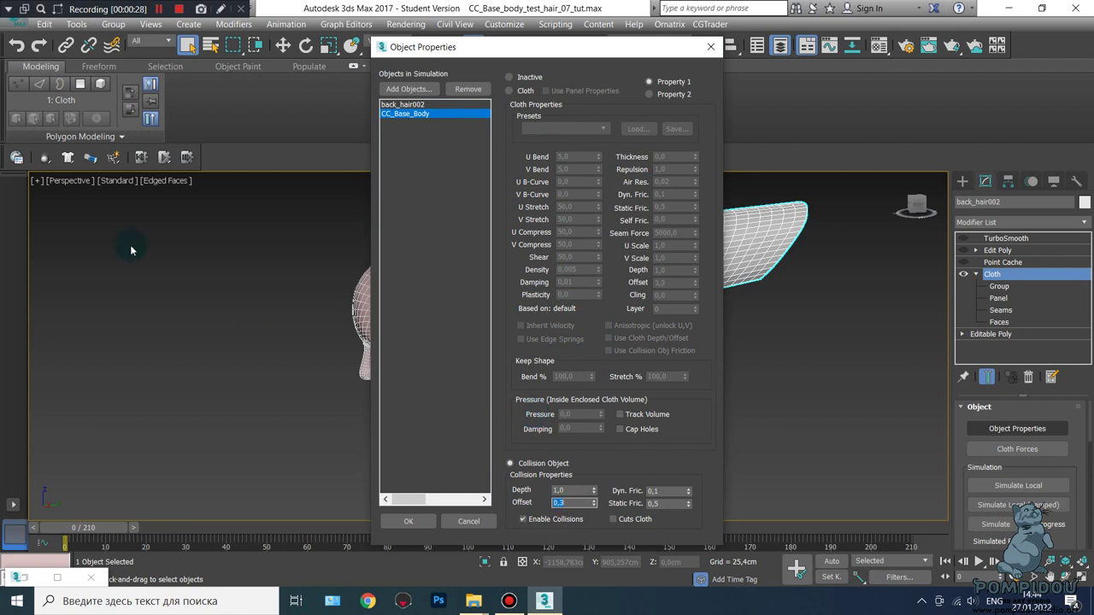
Make back_hair002 a cloth object using the Generic Heavy preset
click(405, 106)
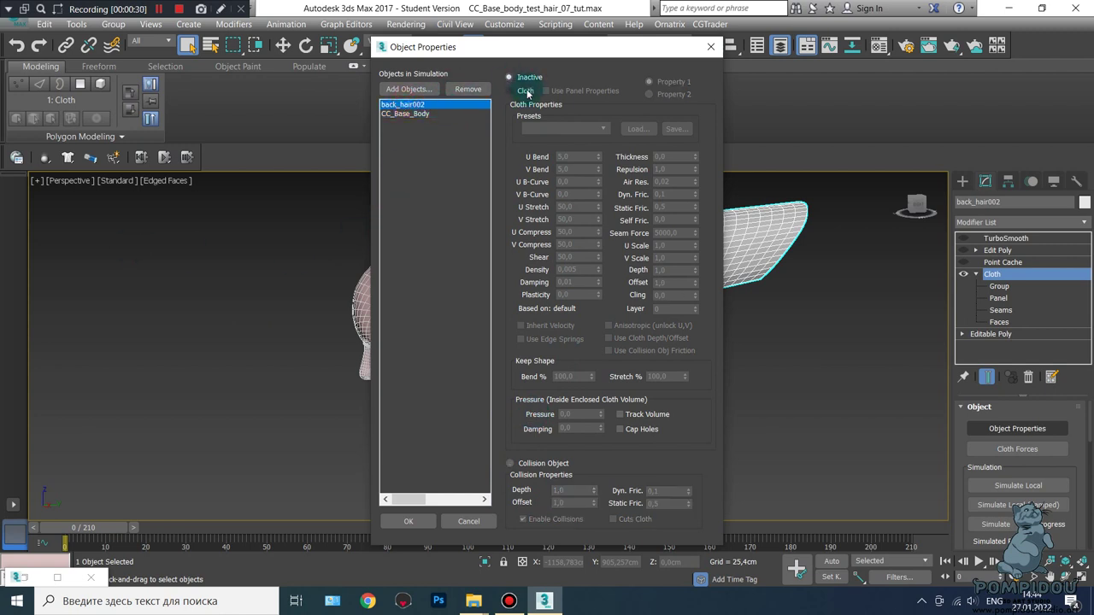
click(525, 91)
click(572, 129)
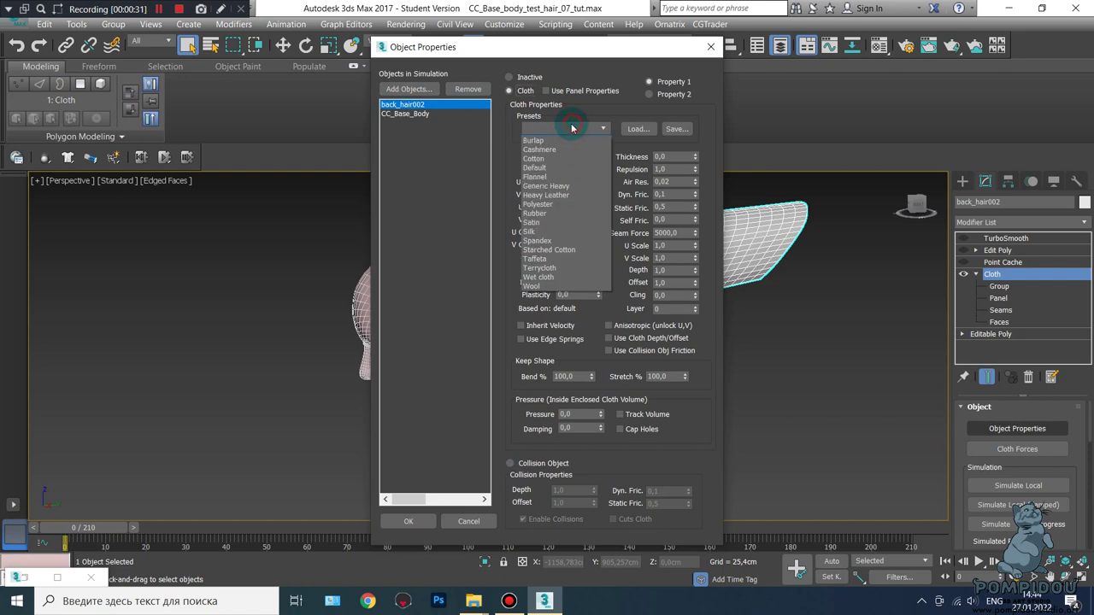
click(556, 185)
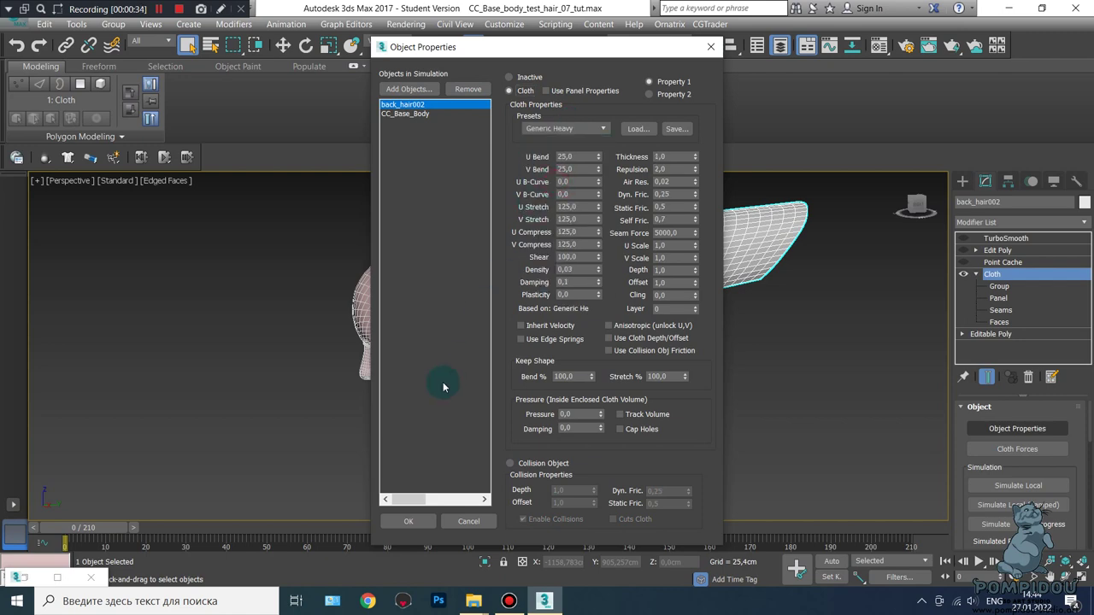
Select the strip's root vertices, grown one row outward, and make them a 'roots' group
click(412, 521)
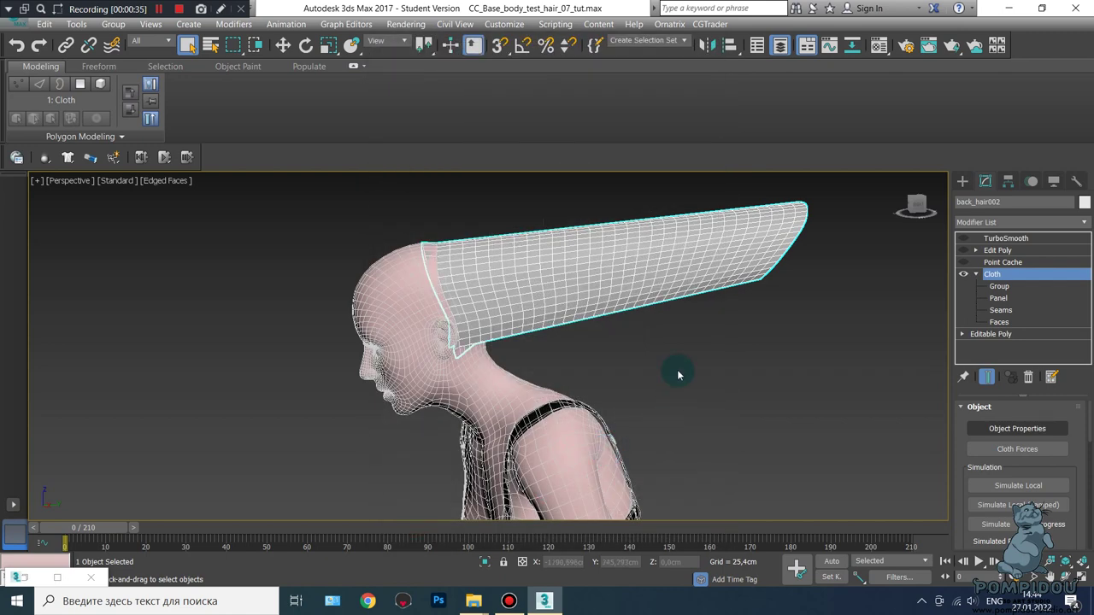
click(999, 286)
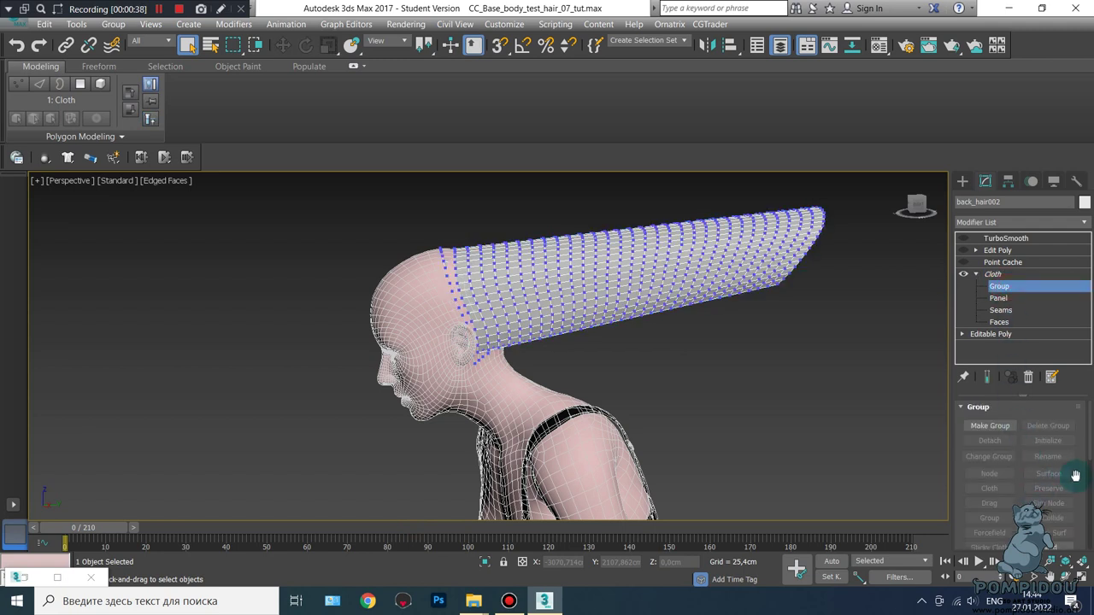
scroll(1043, 487, down, 5)
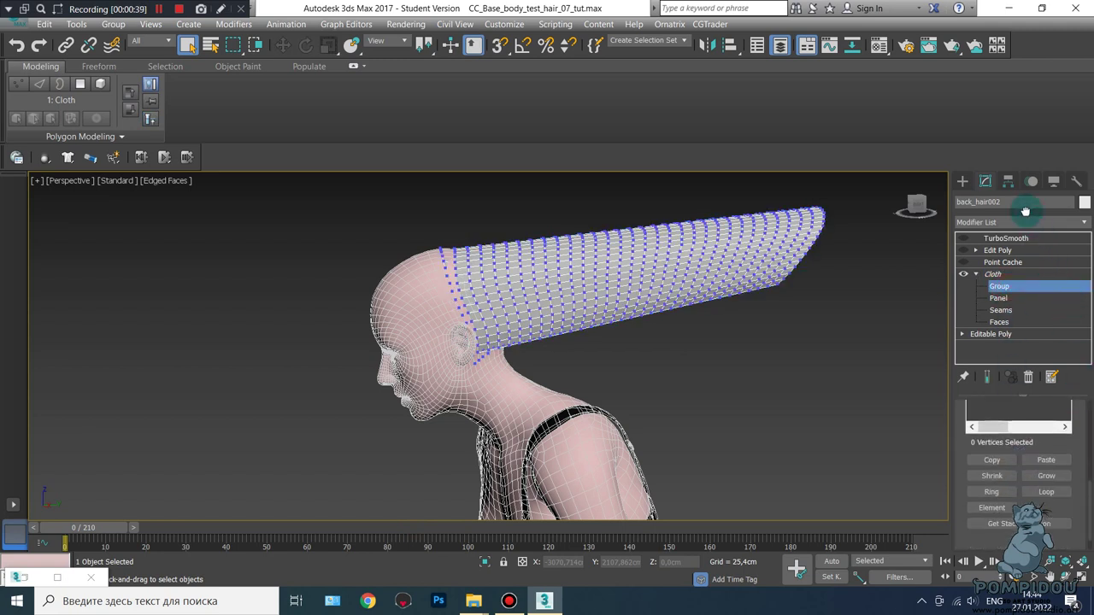
click(1016, 498)
scroll(525, 353, up, 1)
scroll(541, 349, up, 2)
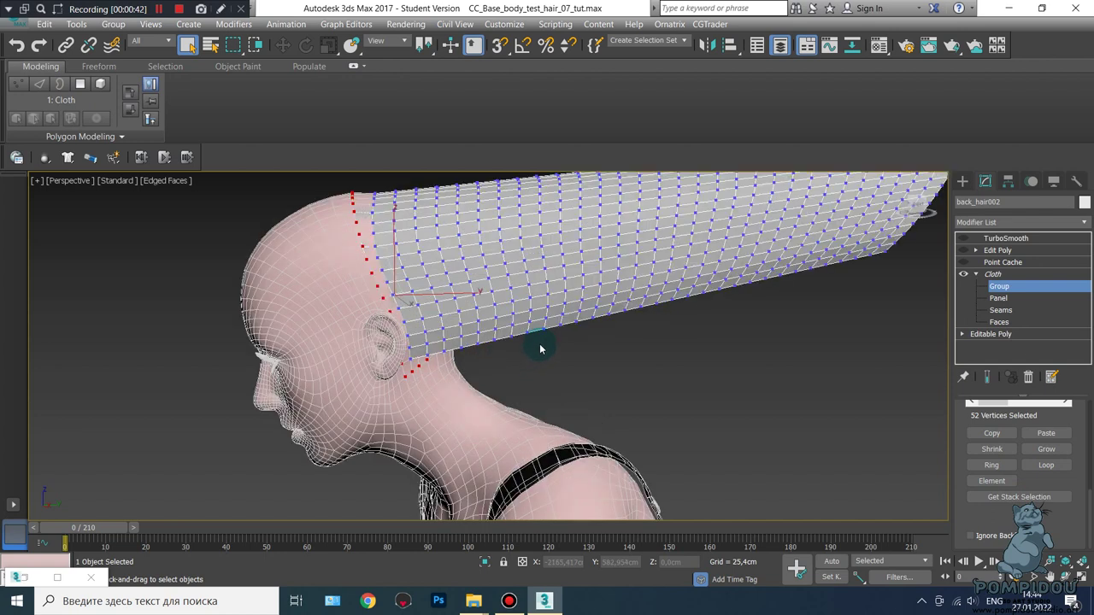
click(1044, 449)
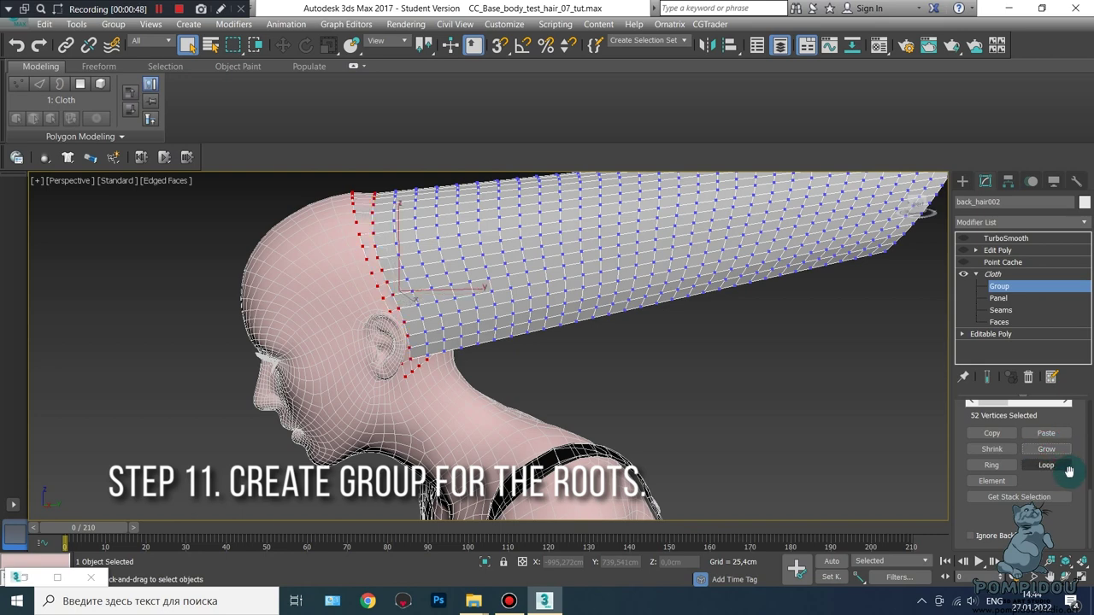
scroll(1044, 445, up, 2)
scroll(1042, 436, up, 2)
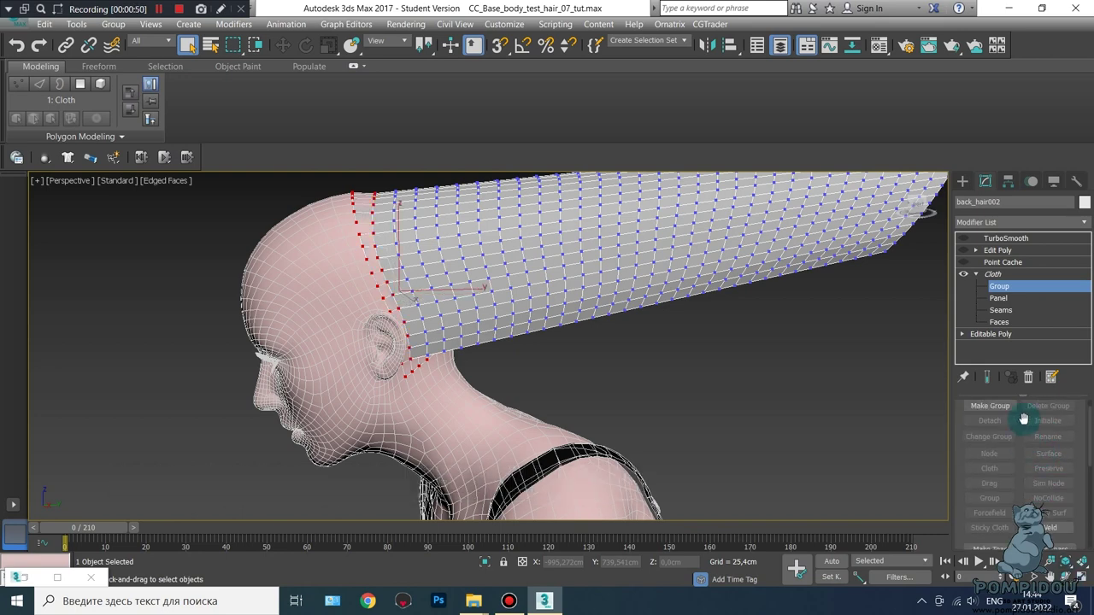
scroll(1025, 427, up, 2)
click(989, 423)
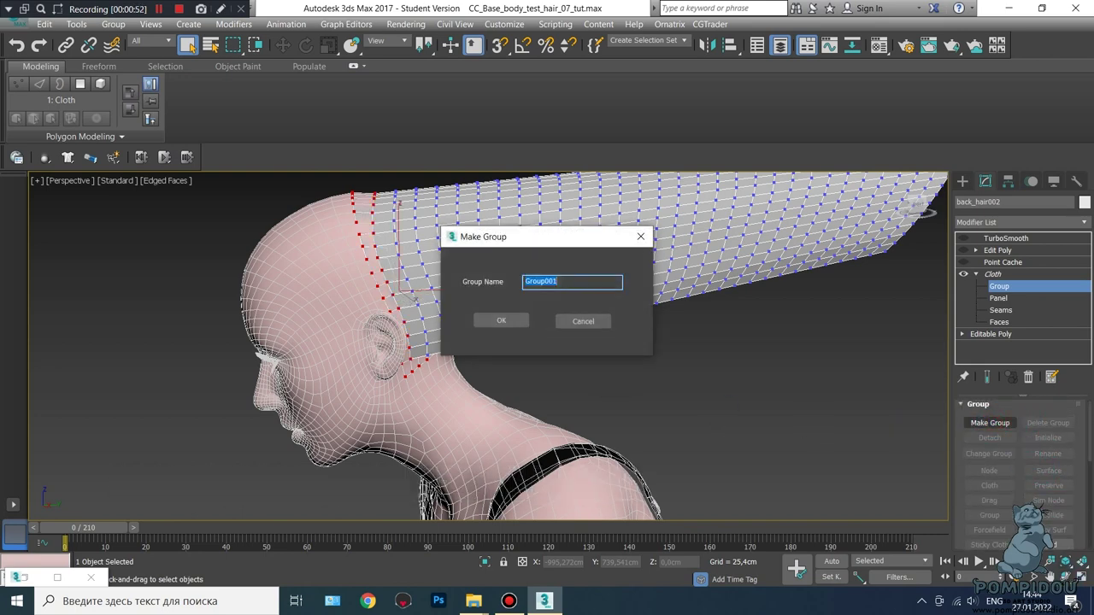
key(Return)
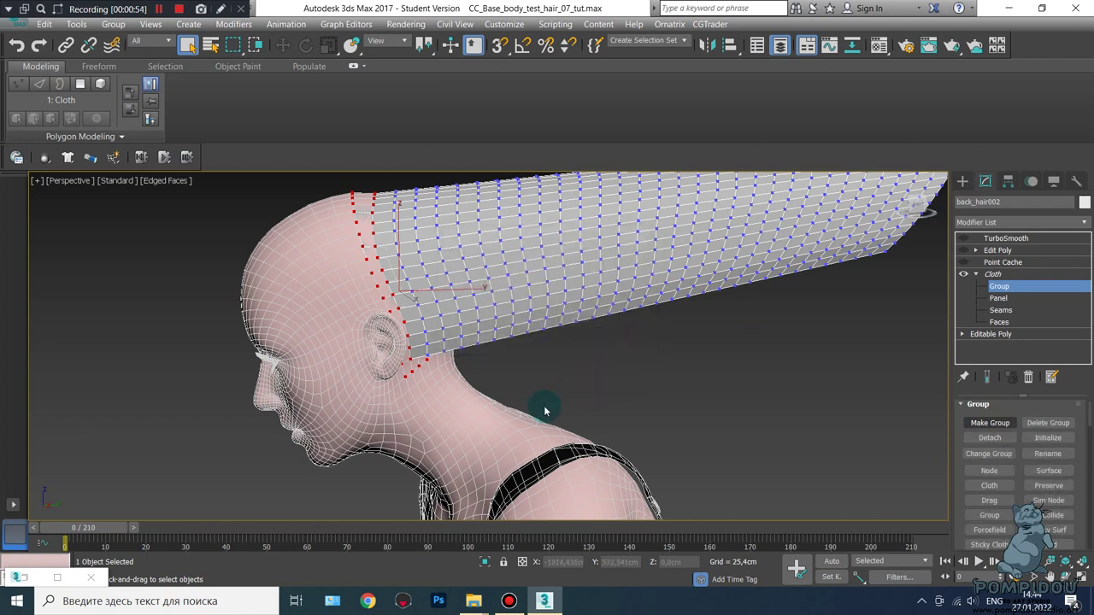
Enable soft selection around the roots with a reduced falloff
scroll(1080, 405, down, 5)
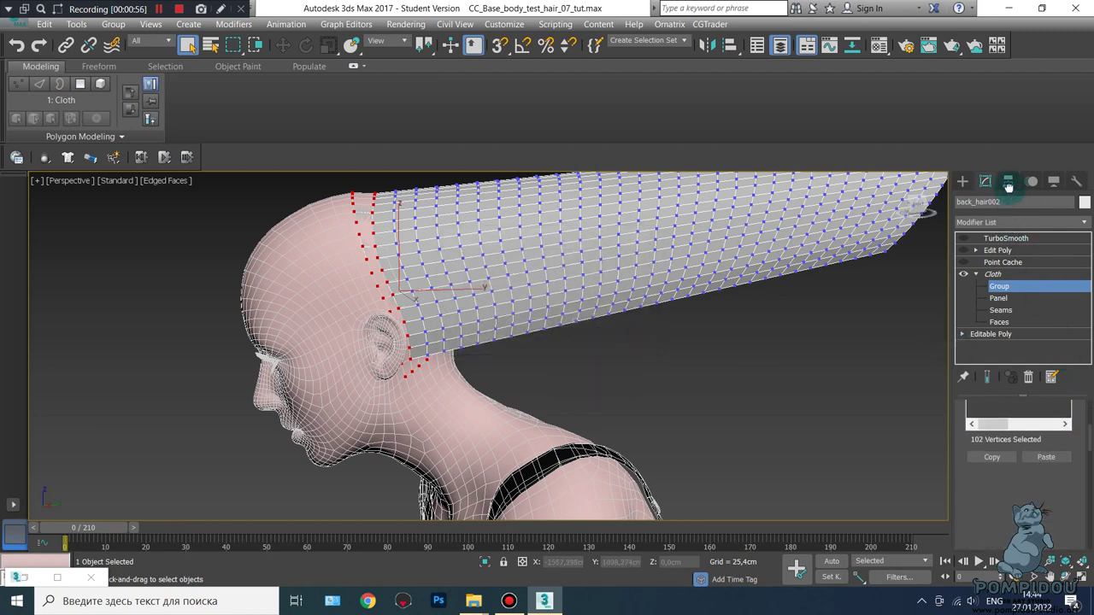
scroll(1060, 406, down, 3)
scroll(1041, 407, down, 3)
scroll(1040, 407, down, 2)
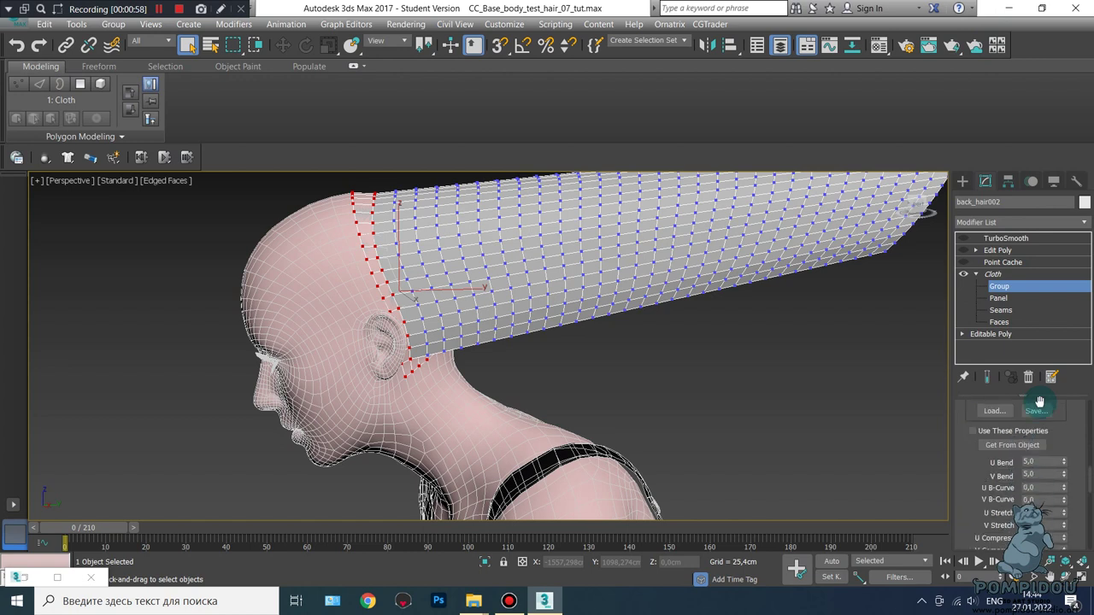
scroll(1041, 406, down, 2)
scroll(1041, 407, down, 2)
scroll(1041, 406, down, 2)
scroll(1040, 407, down, 2)
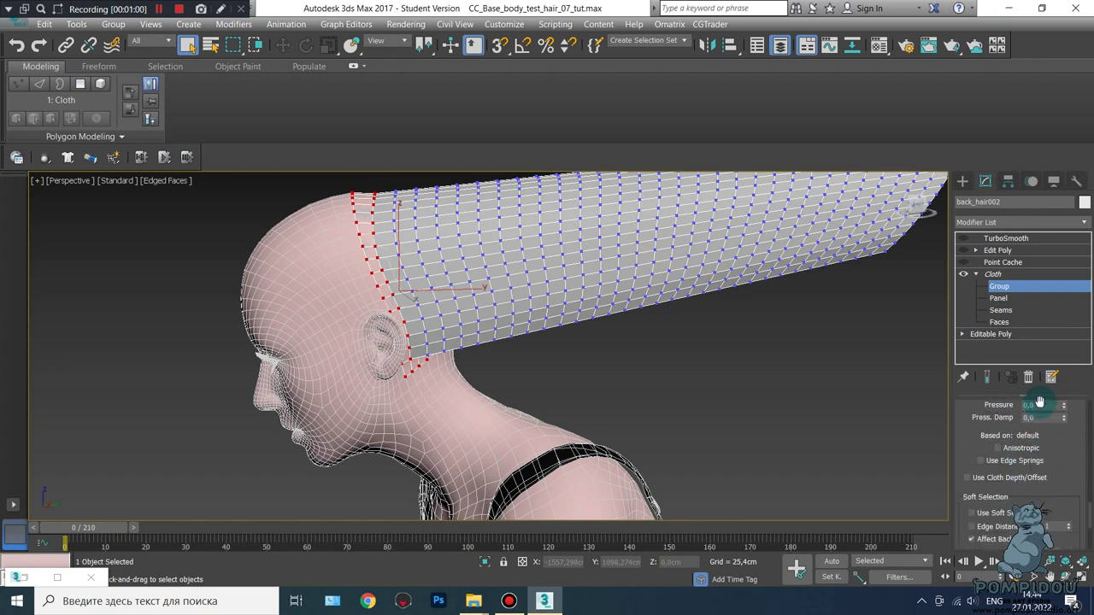
scroll(1040, 402, down, 2)
click(972, 461)
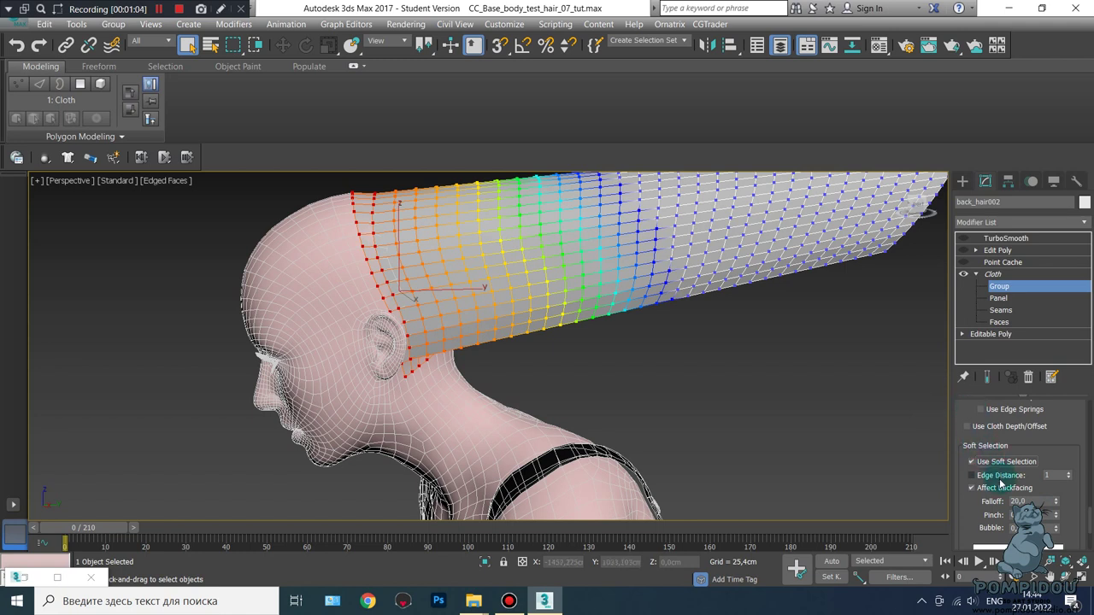
drag(1058, 504, 1059, 520)
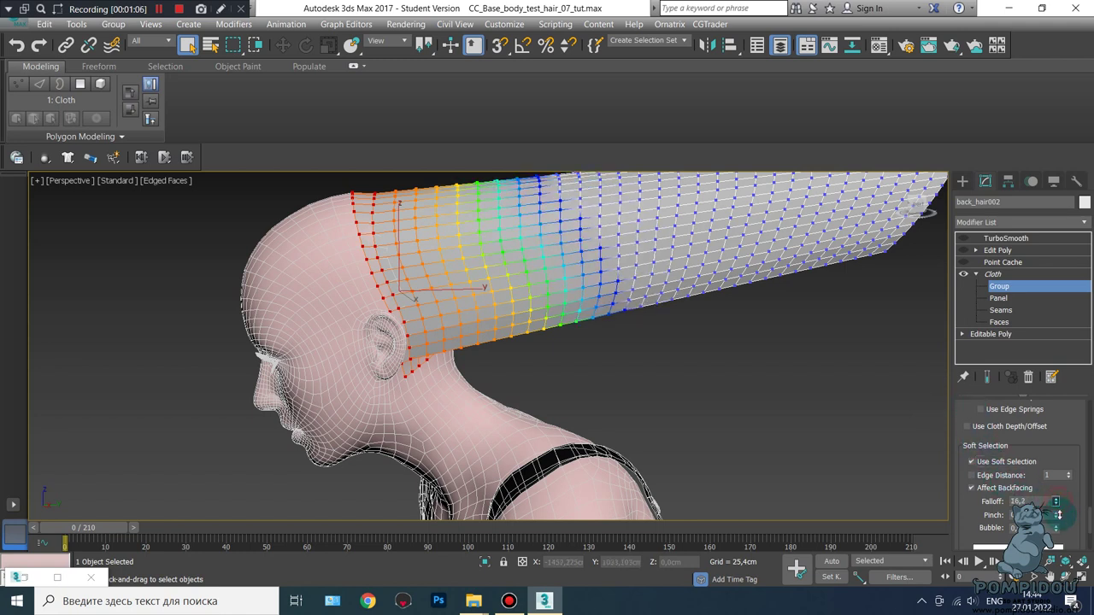
Attach the roots group to the CC_Base_Body head surface and return to the Cloth level
scroll(1070, 493, up, 2)
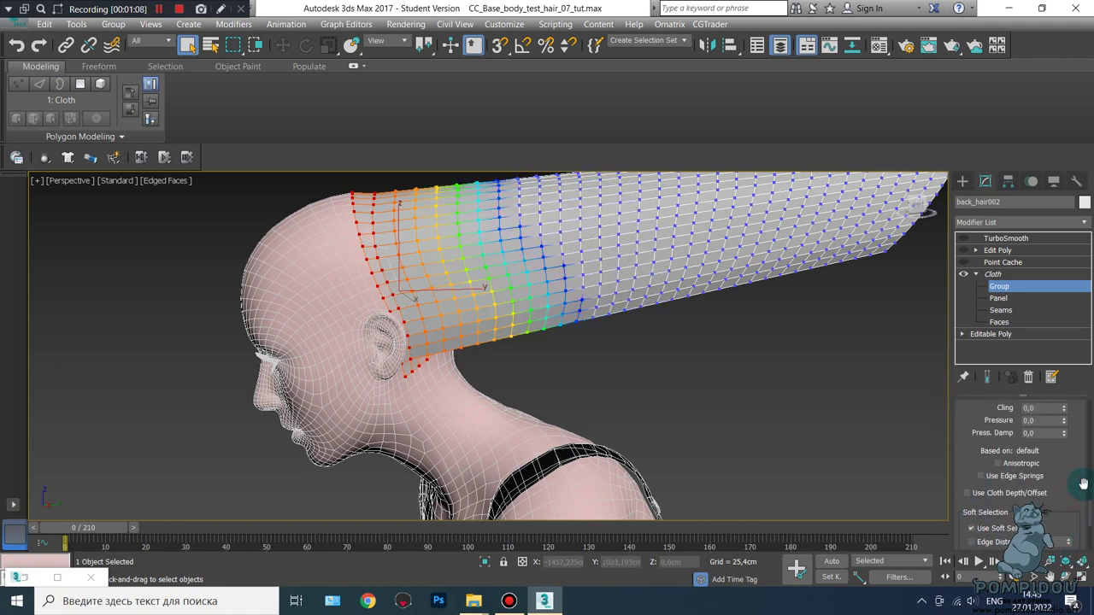
scroll(1069, 487, up, 2)
scroll(1071, 481, up, 2)
scroll(1072, 474, up, 2)
scroll(1071, 472, up, 2)
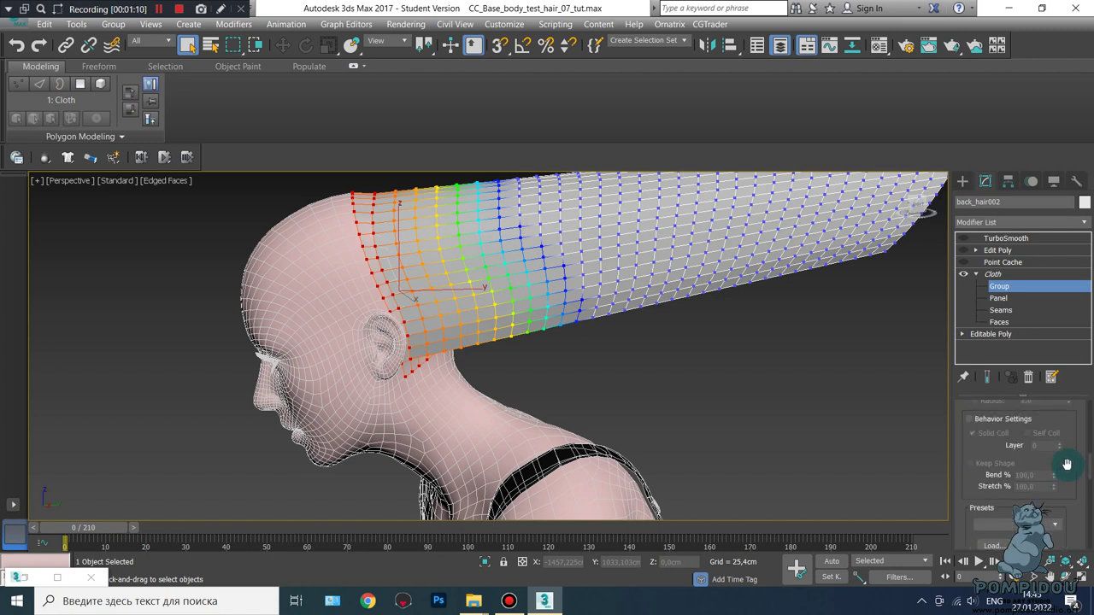
scroll(1070, 469, up, 2)
scroll(1067, 467, up, 2)
scroll(1065, 463, up, 2)
scroll(1065, 459, up, 2)
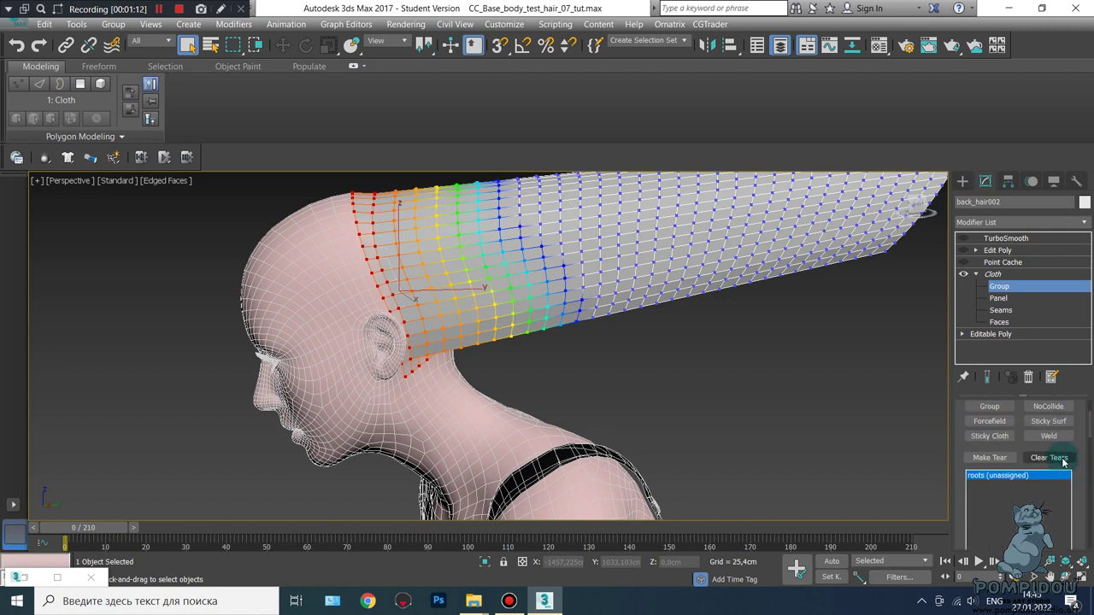
scroll(1069, 452, up, 2)
click(1049, 431)
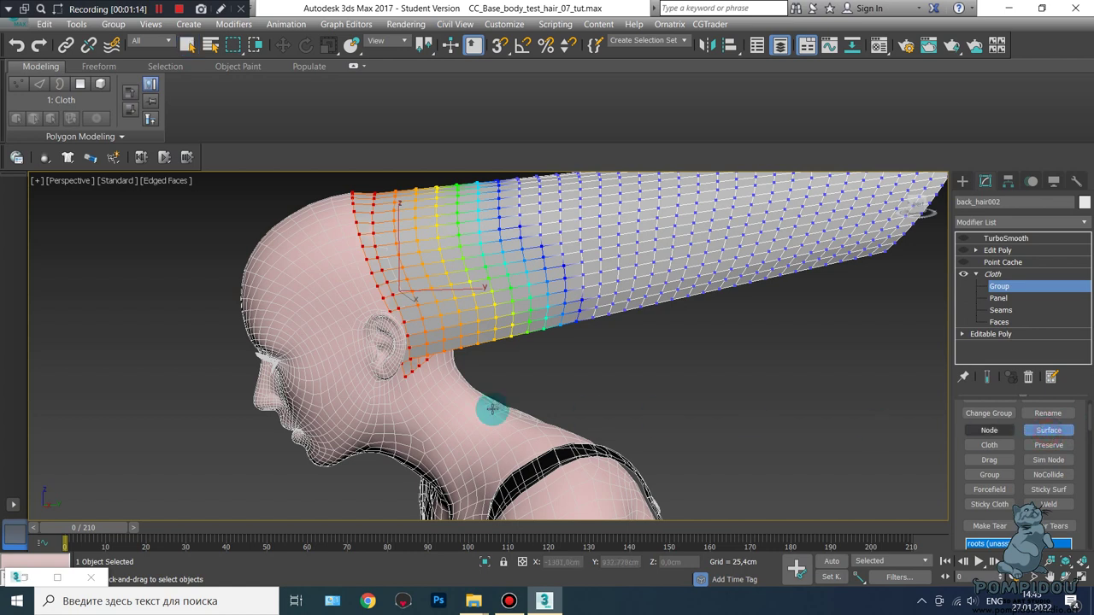
click(443, 407)
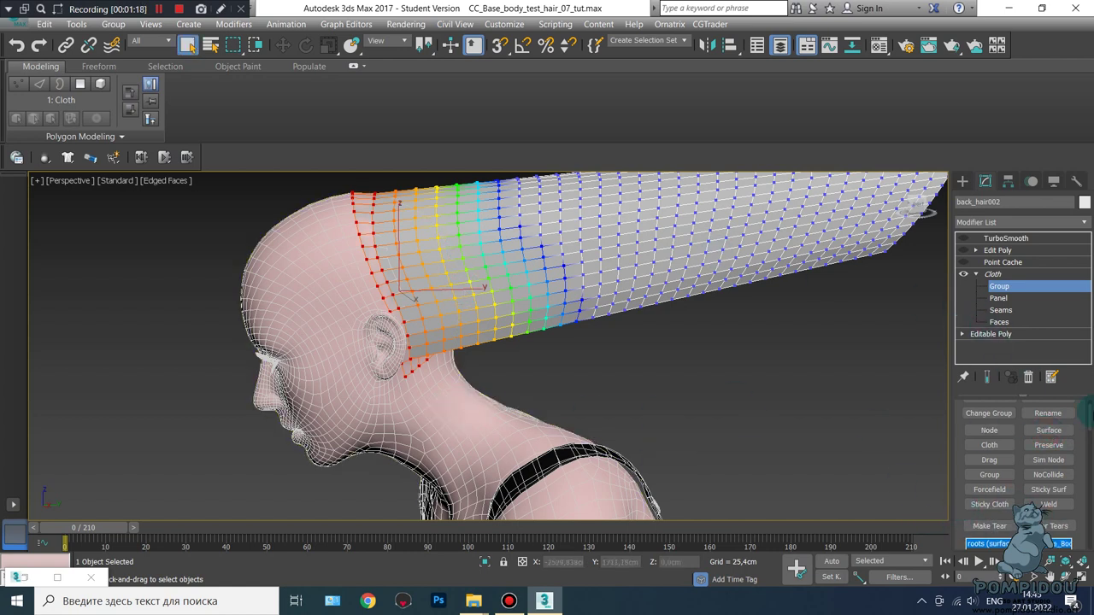
click(991, 274)
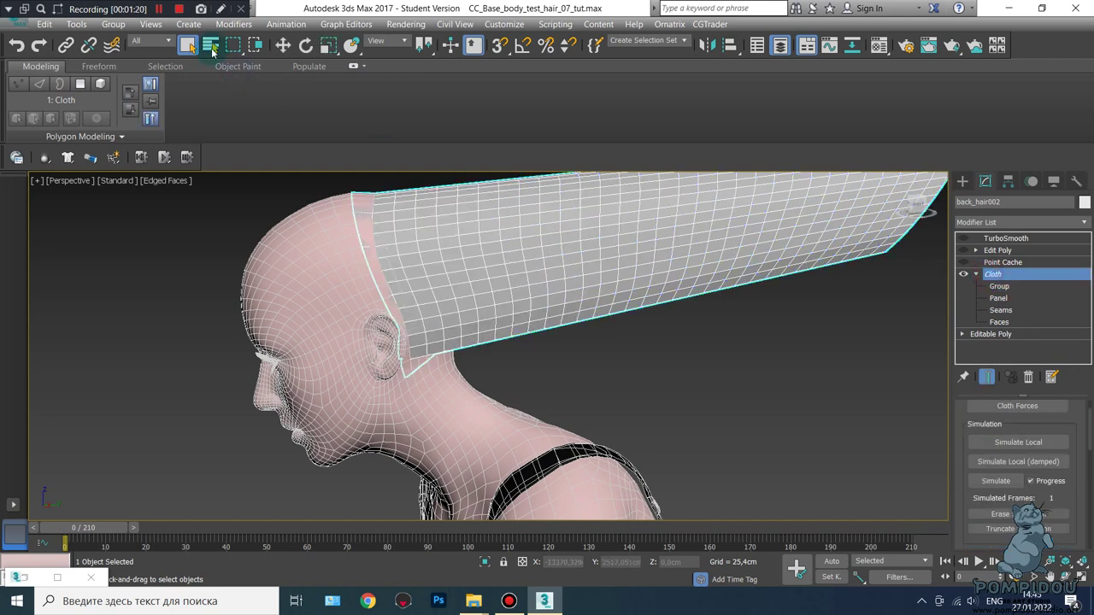
Run Simulate Local on back_hair002, restarting it until the strip drapes over neck and shoulders
click(161, 10)
click(163, 12)
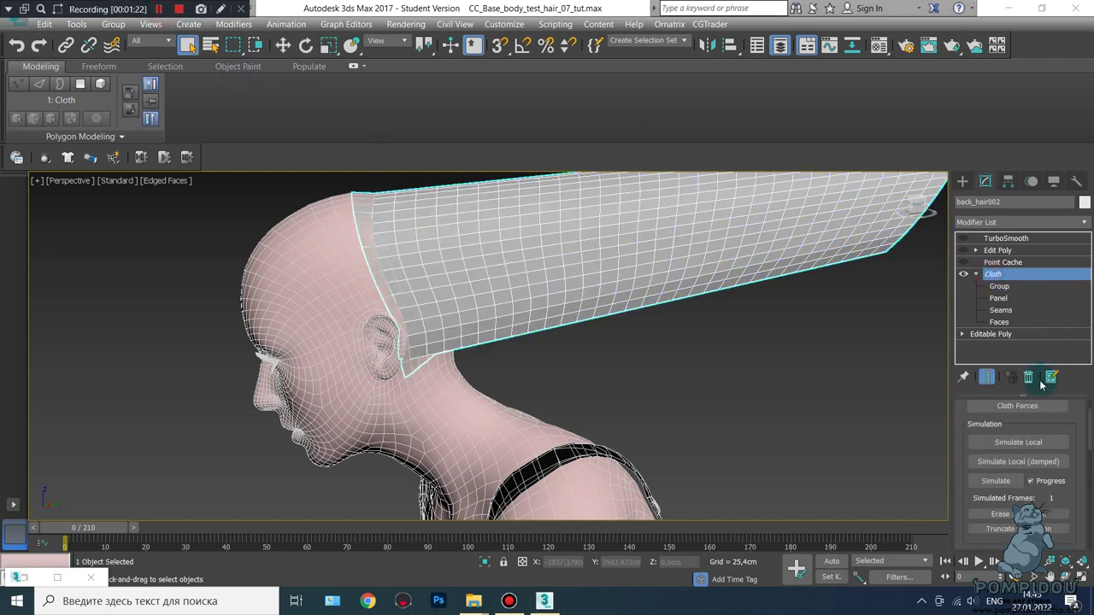
click(1029, 449)
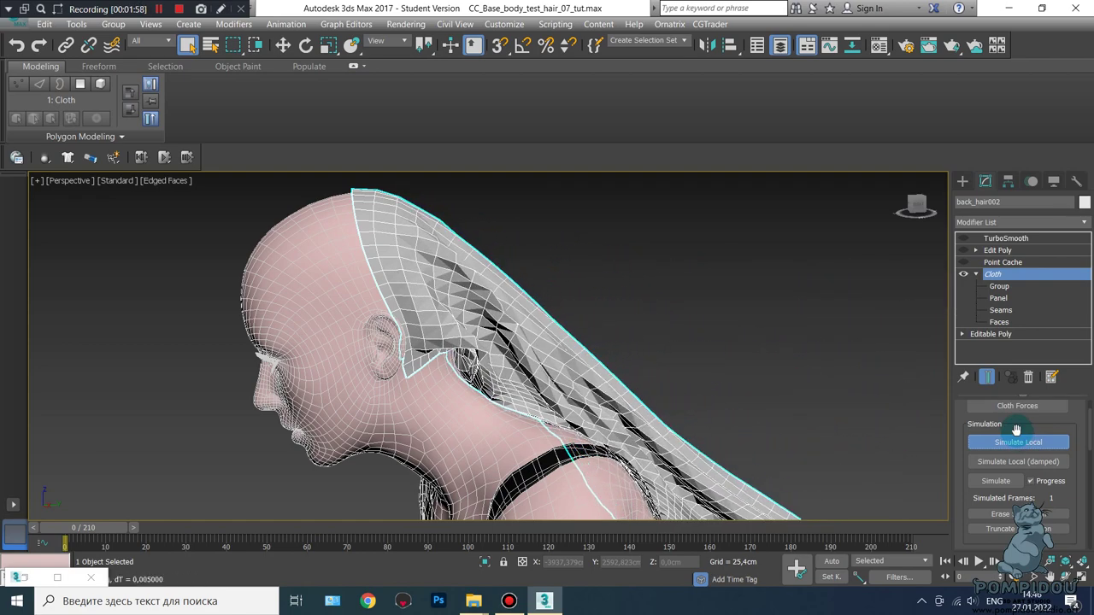
click(1014, 444)
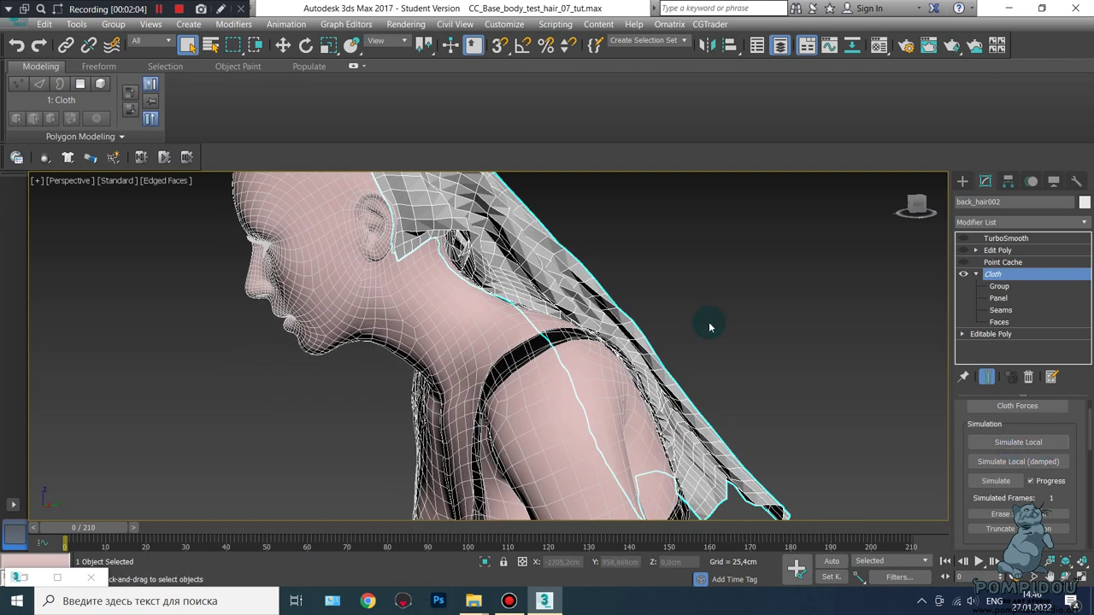
click(1013, 443)
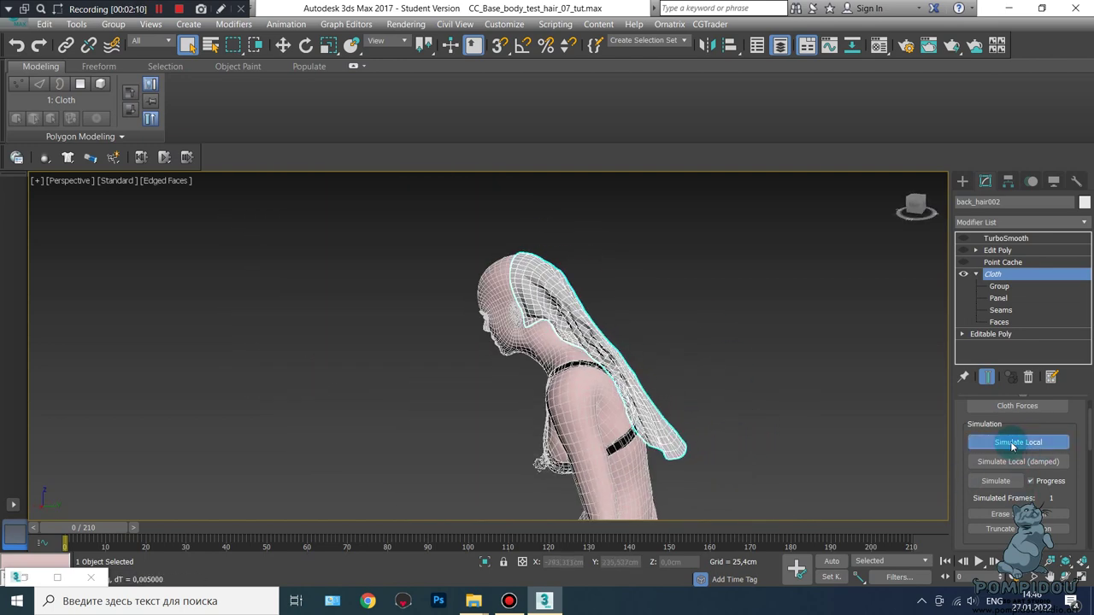
scroll(1017, 462, down, 5)
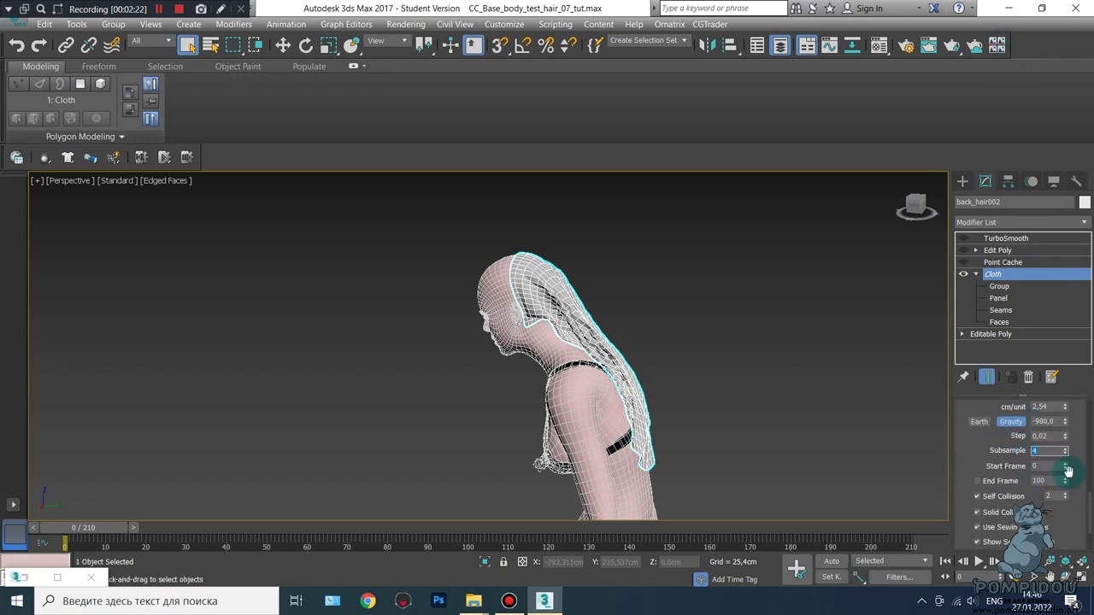
scroll(1042, 466, up, 5)
scroll(1017, 466, up, 3)
Simulate the hair cloth over the full animation and select its Point Cache modifier
click(1000, 464)
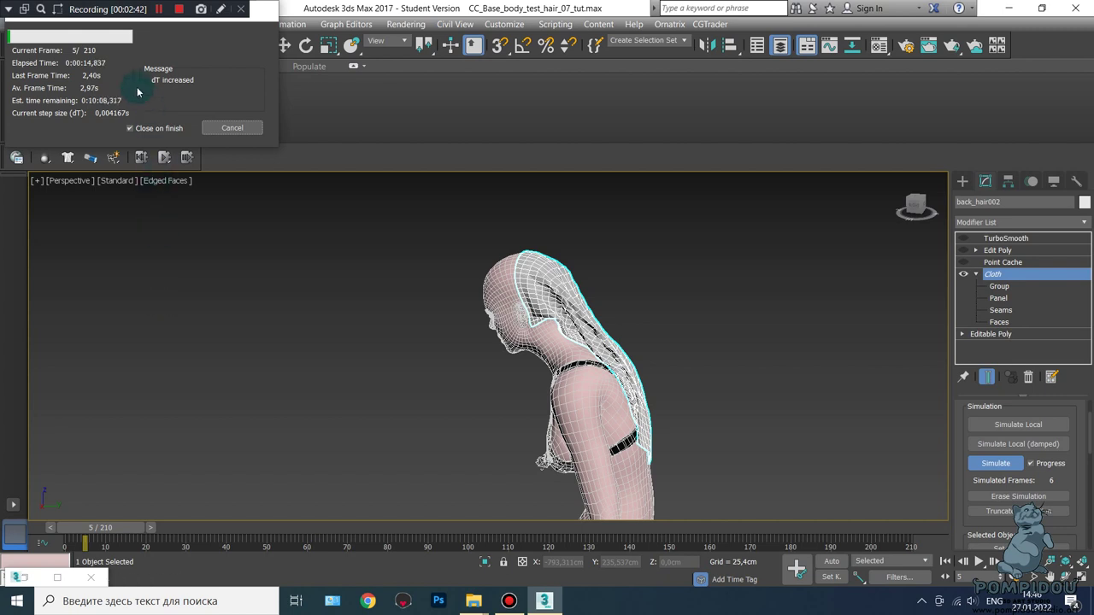
click(231, 130)
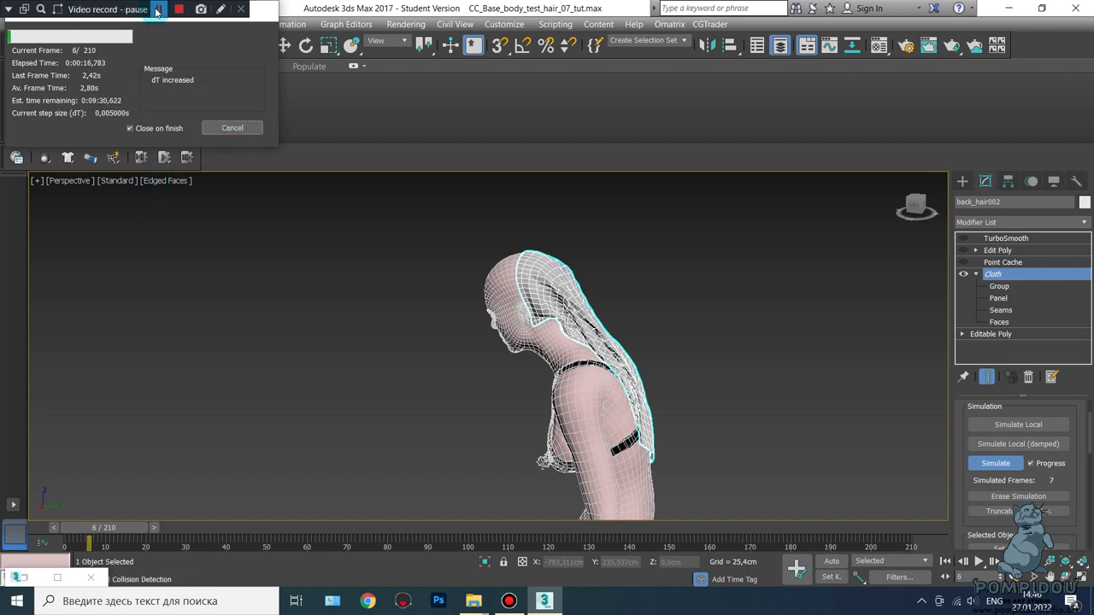
click(1002, 261)
Play the animation to review the hair motion, then rewind to frame 0
click(983, 562)
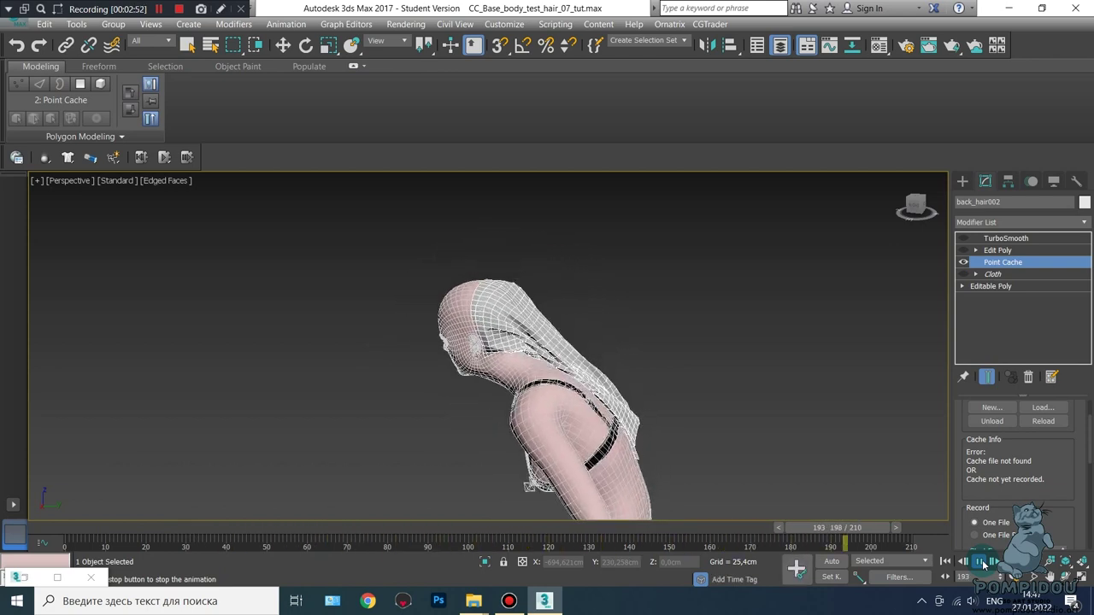
key(slash)
drag(77, 530, 39, 527)
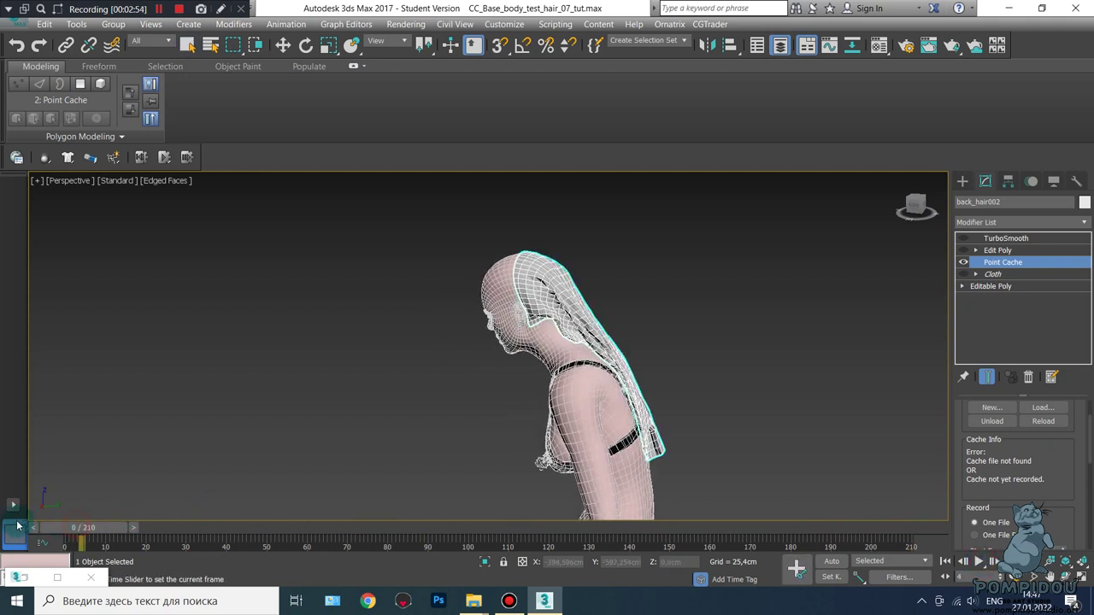
mouse_move(397, 459)
middle_down()
mouse_move(398, 362)
mouse_move(366, 264)
mouse_move(647, 448)
mouse_move(608, 435)
mouse_move(593, 395)
mouse_move(646, 414)
middle_up()
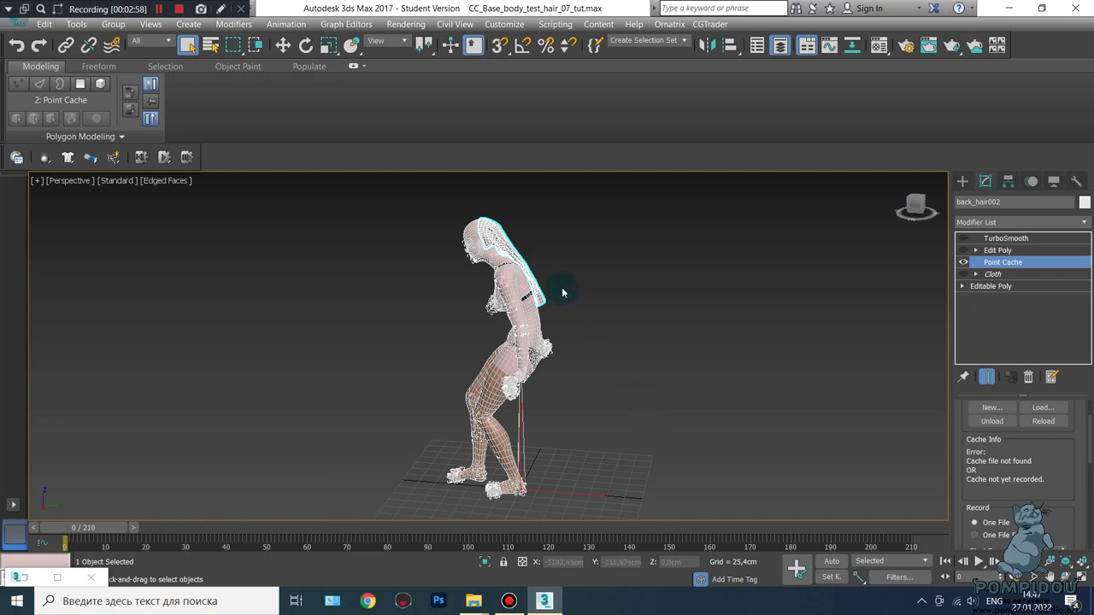
scroll(562, 293, up, 3)
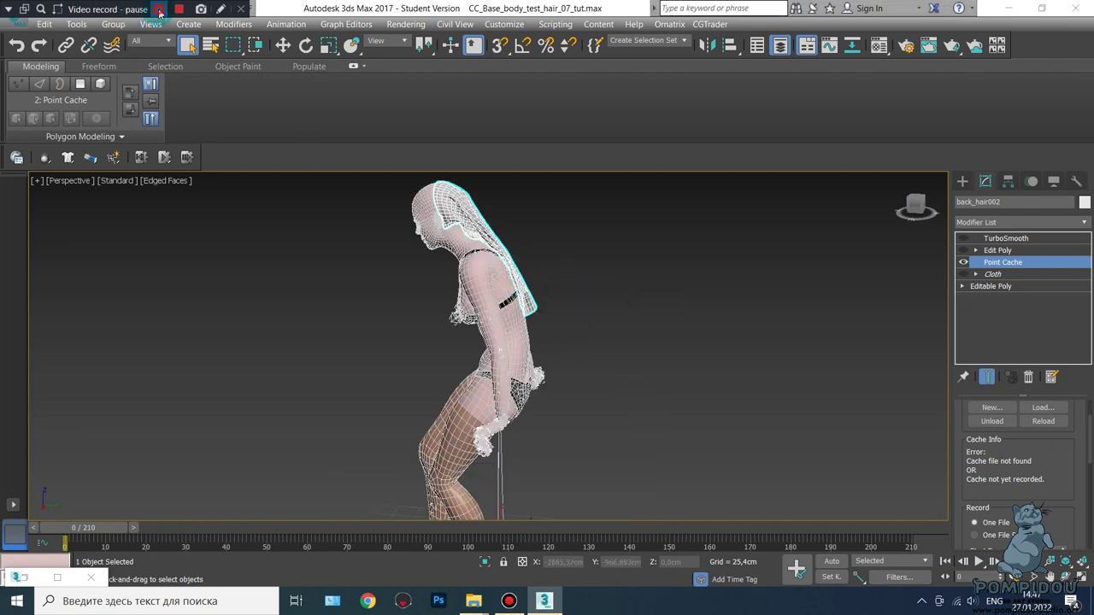
click(159, 10)
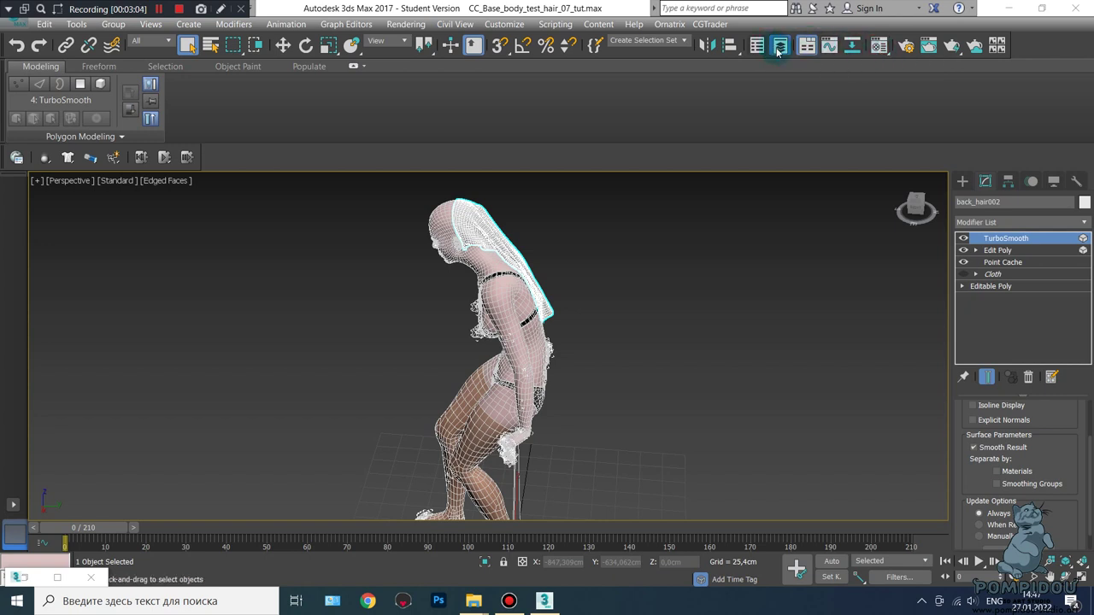
With back_hair002 selected, create an Ornatrix Hair Strips object in the viewport
click(158, 11)
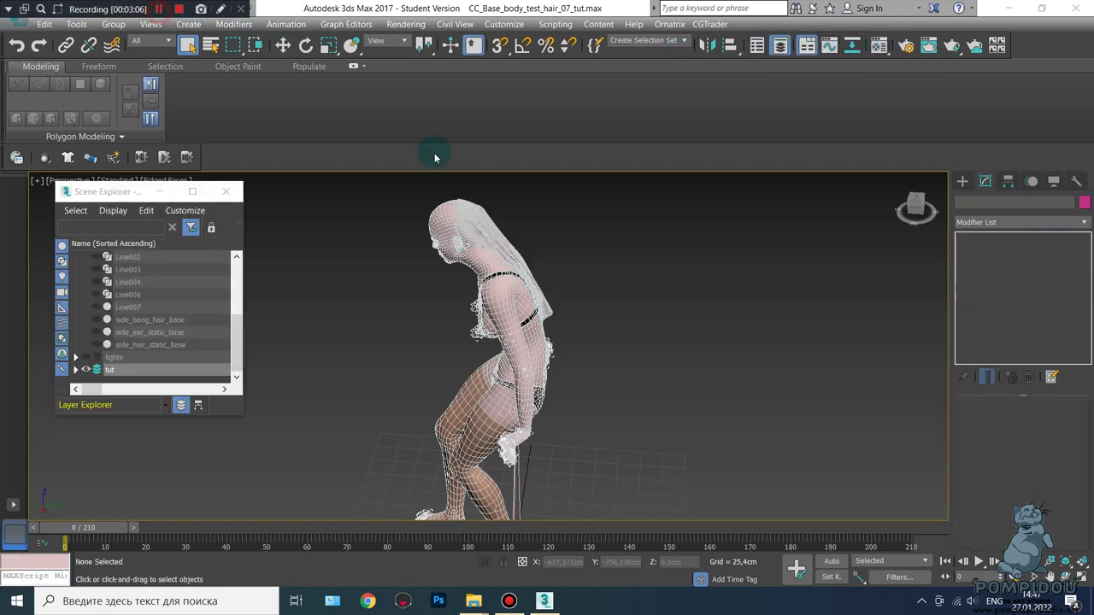
click(515, 265)
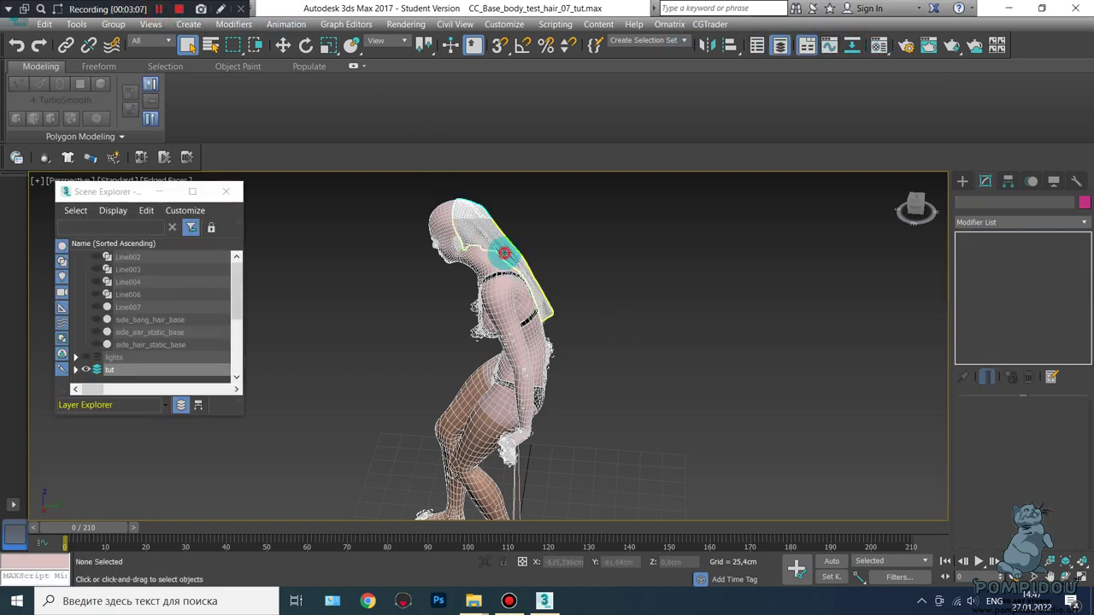
click(964, 182)
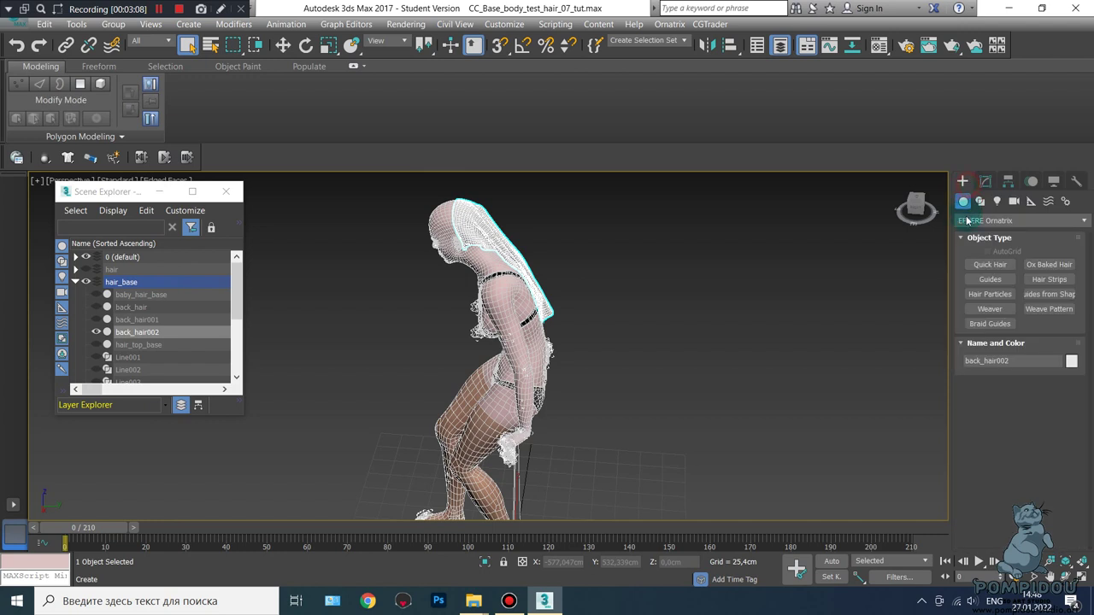
click(1049, 279)
scroll(581, 464, up, 2)
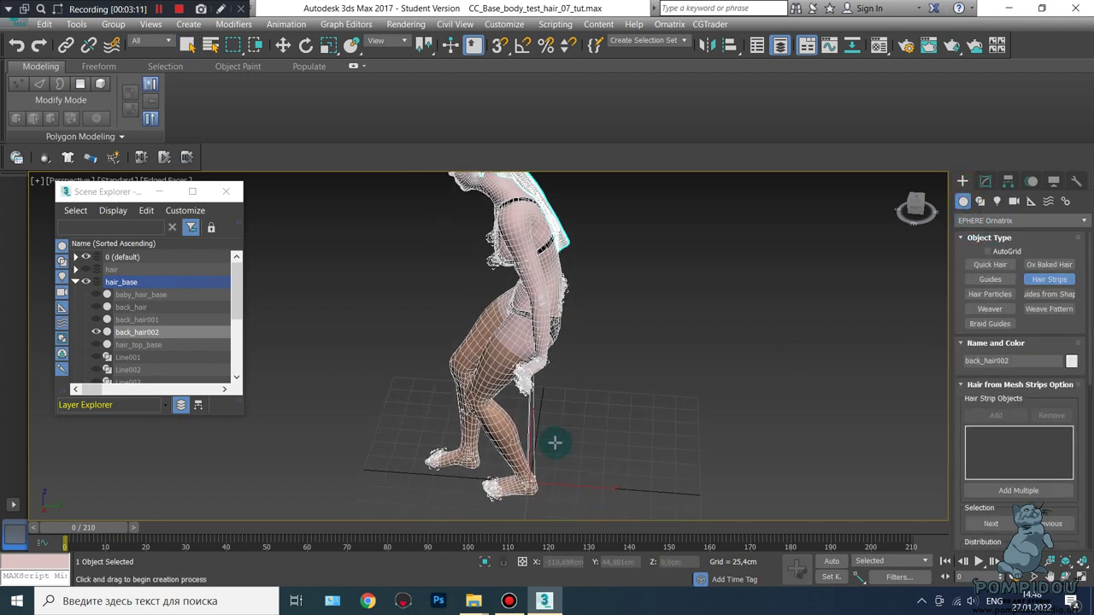
click(568, 488)
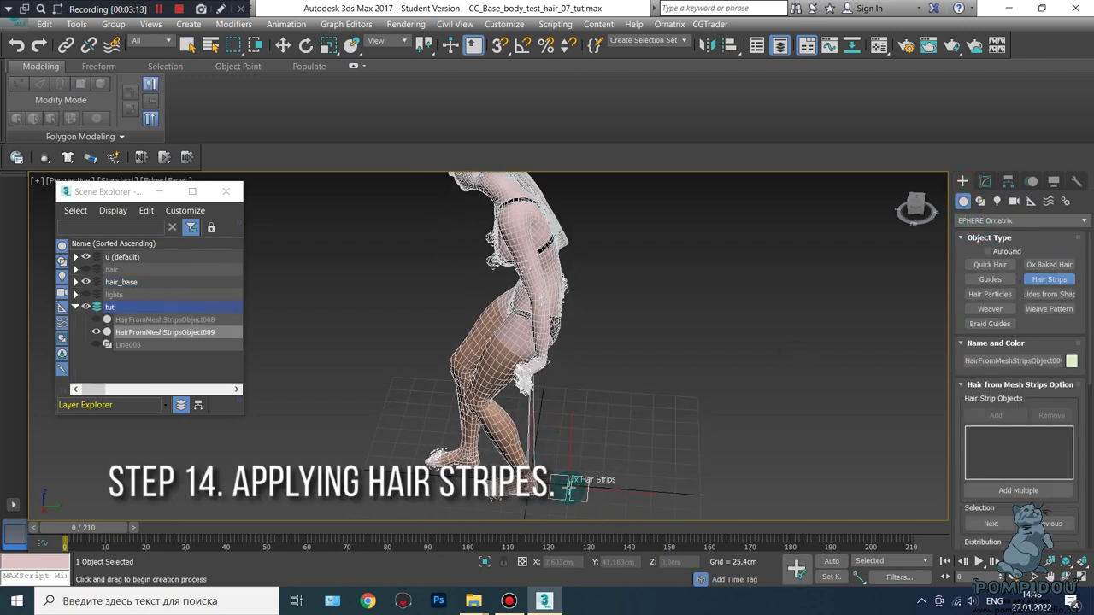
Add back_hair002 as the strip source of HairFromMeshStripsObject009
click(985, 181)
scroll(1035, 448, up, 3)
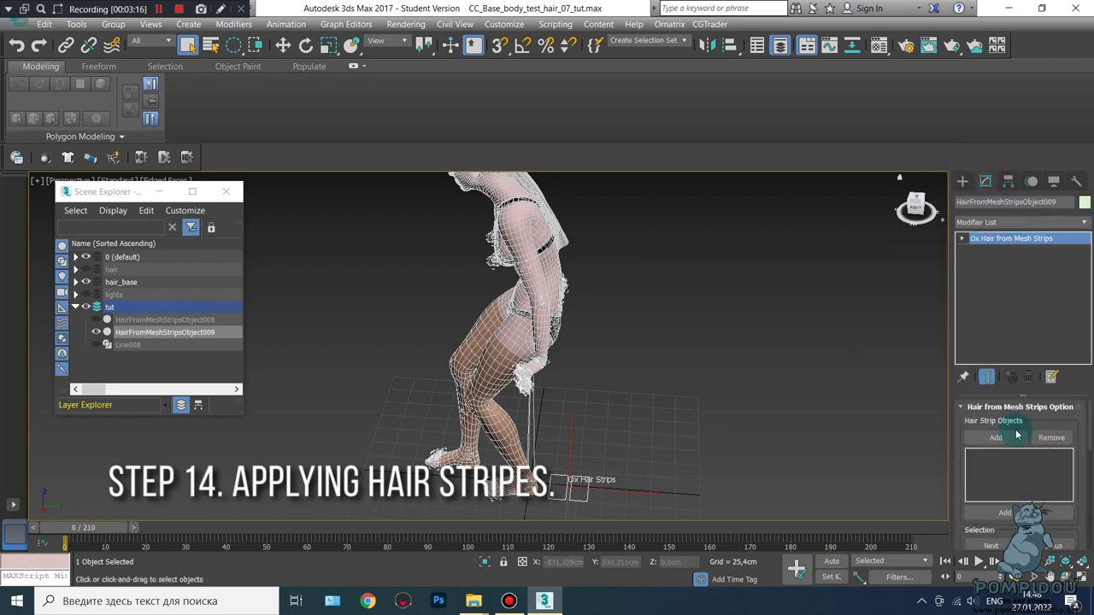
click(526, 177)
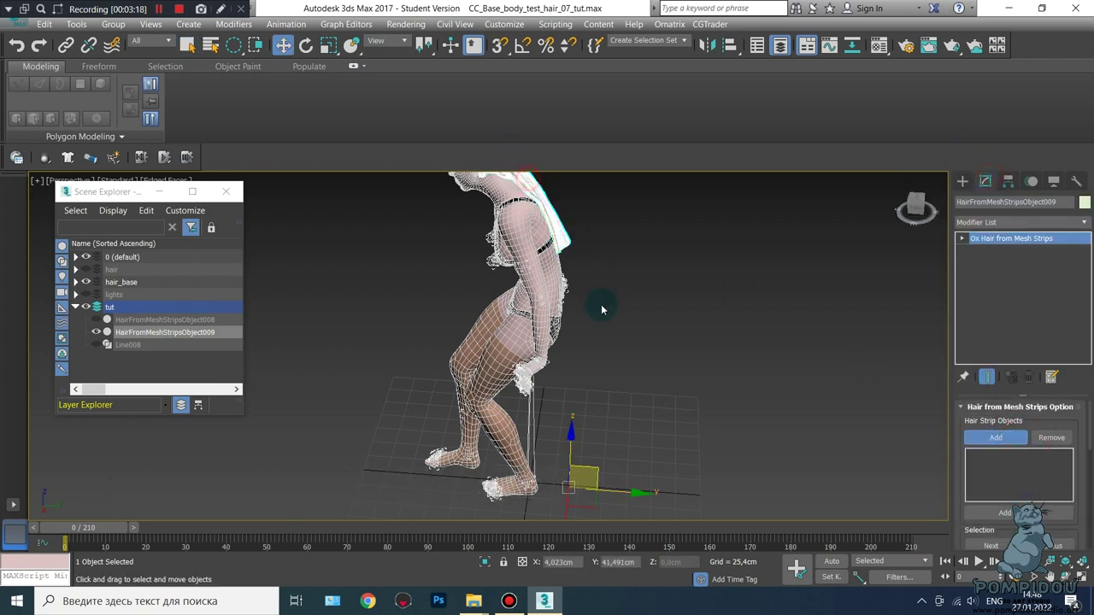
alt+middle_drag(601, 307, 630, 390)
scroll(624, 329, up, 5)
scroll(624, 329, down, 5)
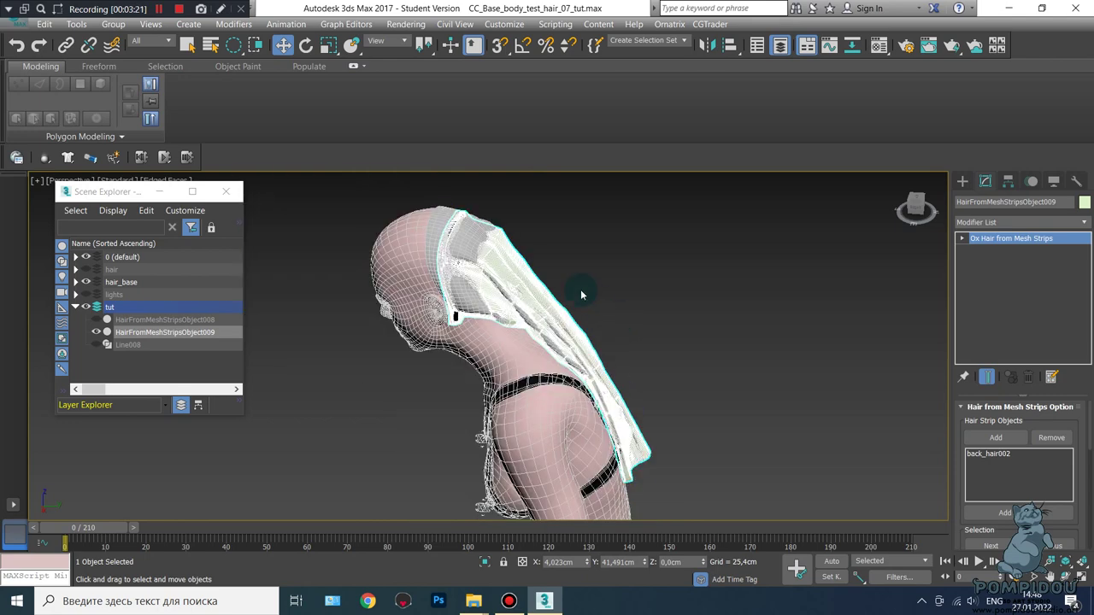
key(q)
click(1022, 222)
scroll(1067, 443, down, 5)
Add Ox Render Settings and rotate the strip directions so the hair flows correctly
scroll(1067, 443, up, 5)
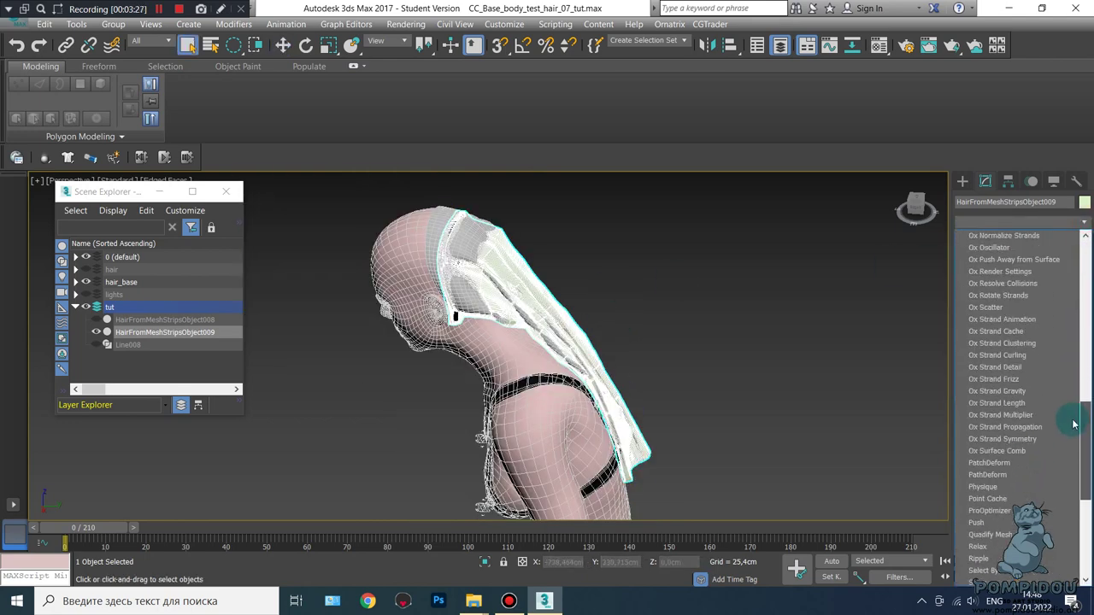
click(992, 272)
scroll(699, 442, up, 3)
middle_drag(699, 441, 709, 479)
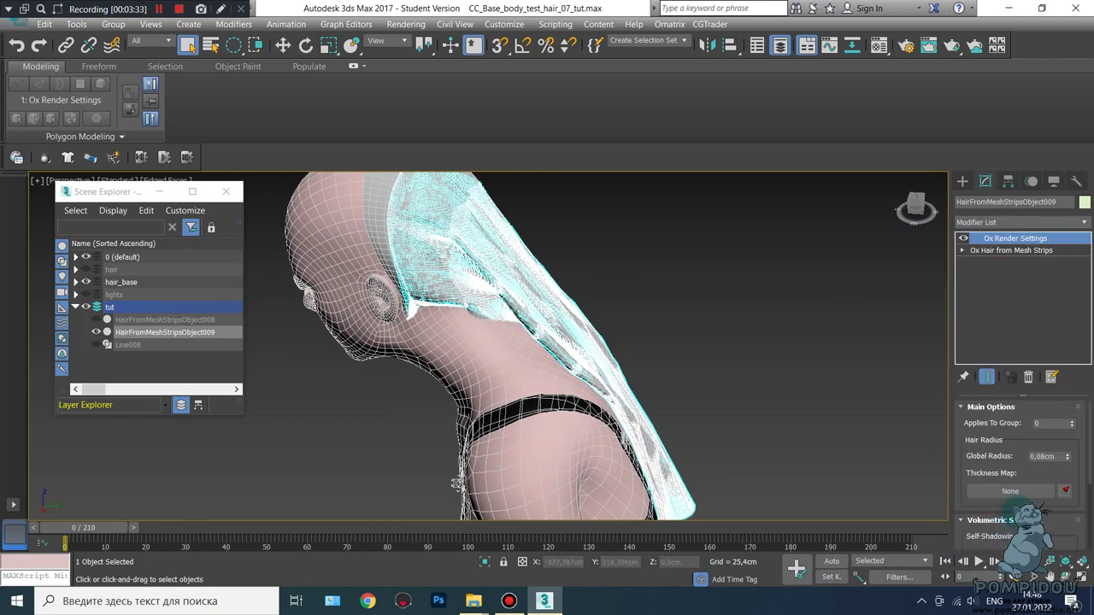
click(1011, 251)
scroll(962, 489, down, 5)
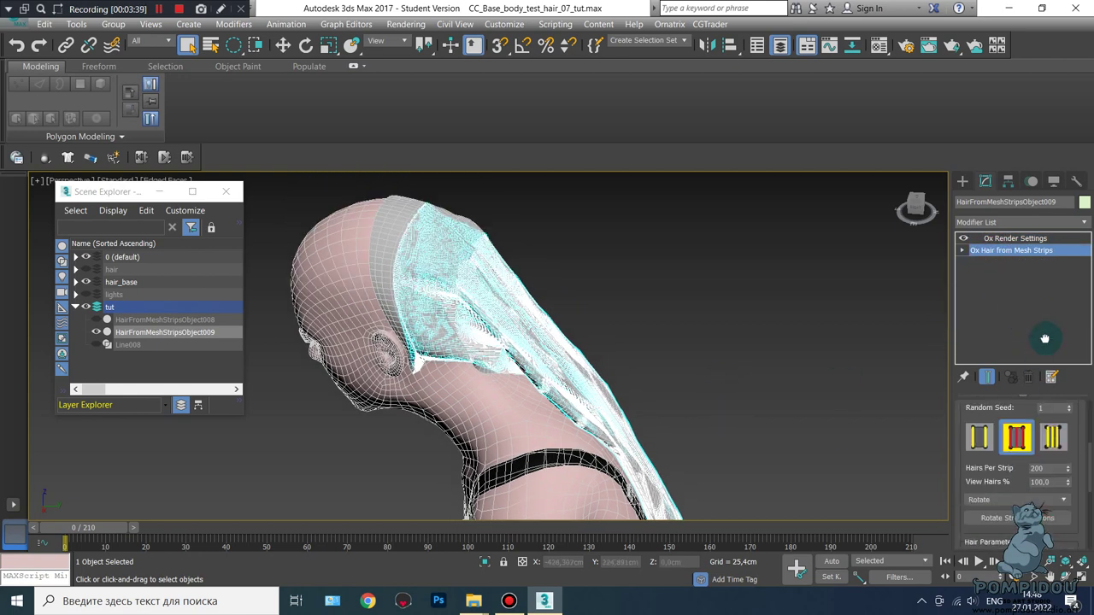
click(986, 440)
mouse_move(751, 351)
middle_down()
mouse_move(730, 317)
mouse_move(756, 367)
middle_up()
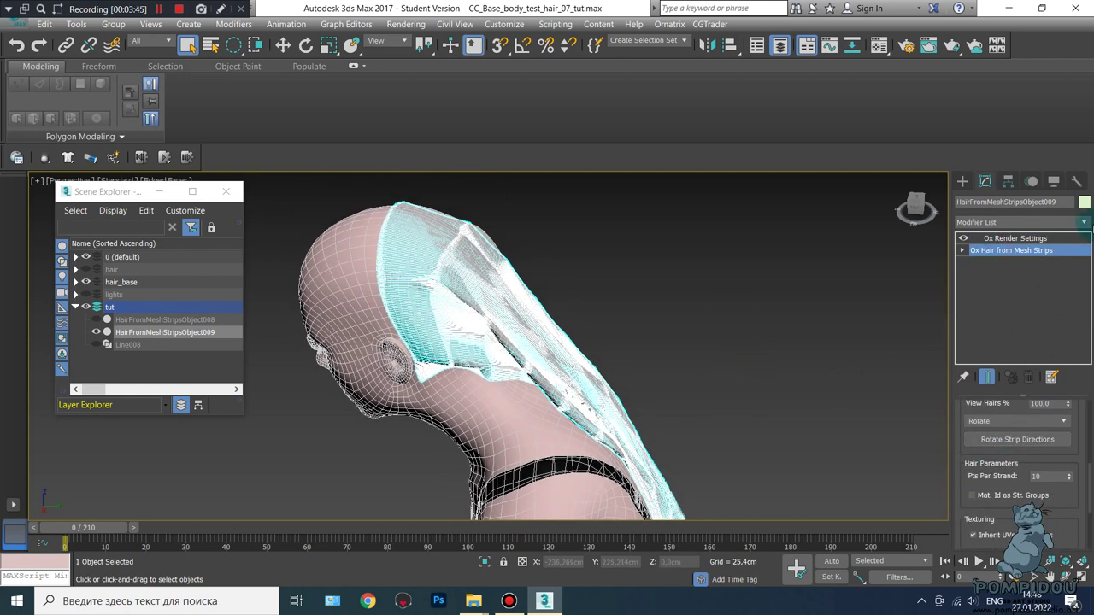
Add Ox Strand Detail, hide the hair_base layer, and turn off wireframe edges
click(1021, 222)
drag(1086, 307, 1085, 401)
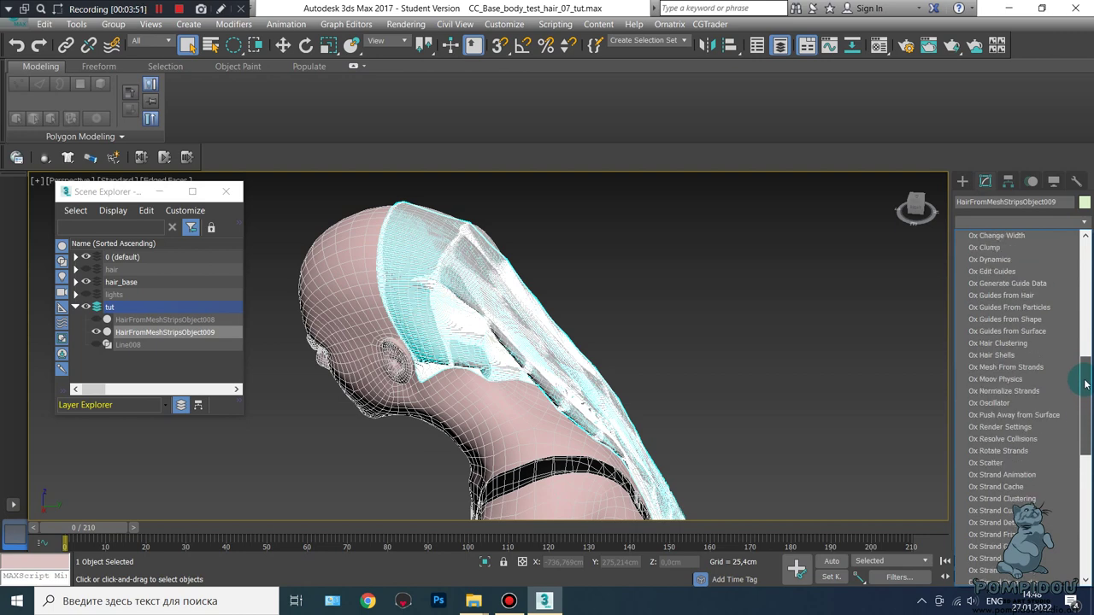
scroll(1000, 341, up, 3)
scroll(999, 385, down, 3)
click(996, 462)
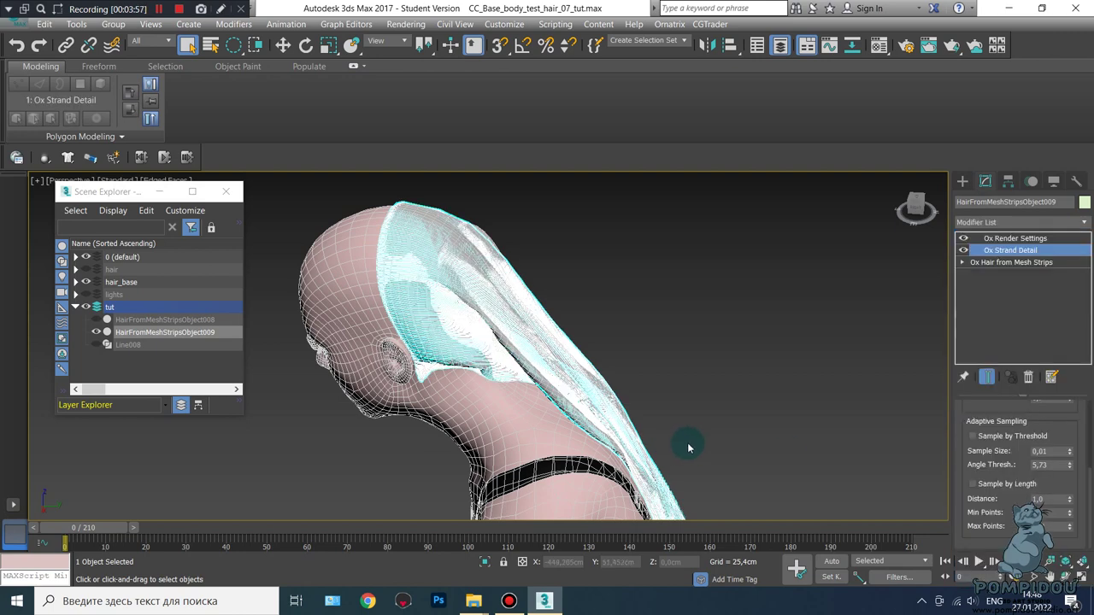
middle_drag(689, 447, 678, 434)
click(86, 282)
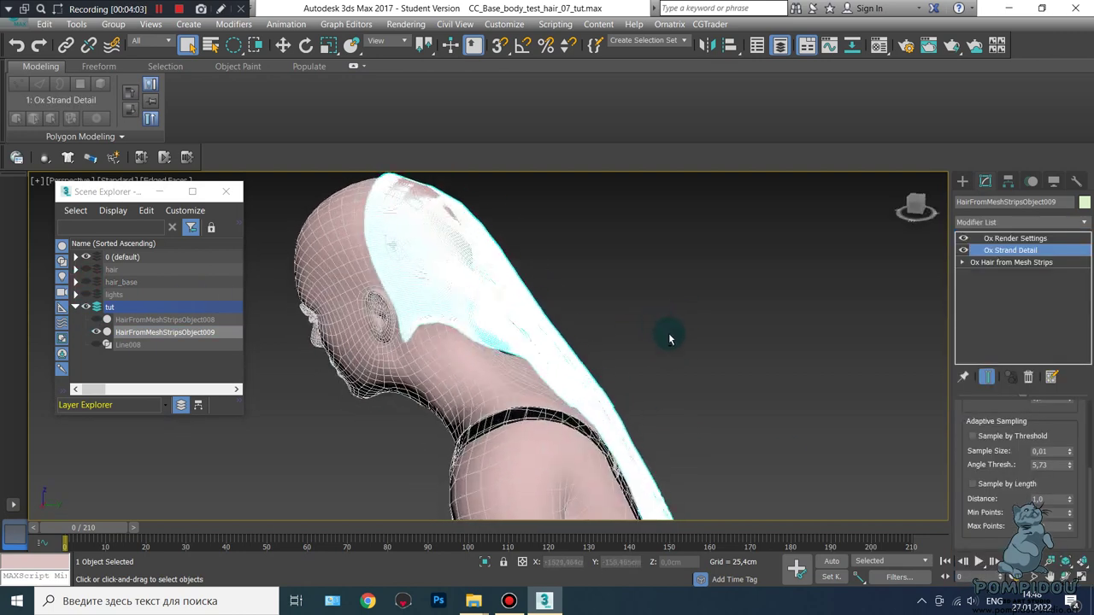
alt+middle_drag(630, 330, 659, 330)
key(F4)
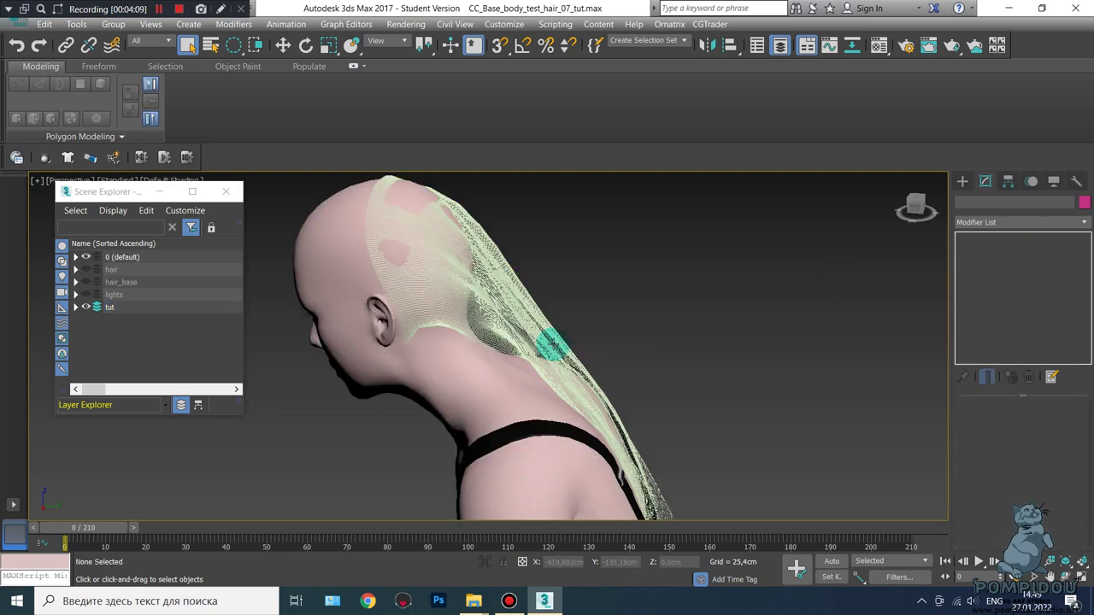
alt+middle_drag(784, 309, 672, 317)
Add Ox Hair Clustering to the hair strips object
click(1017, 222)
scroll(1017, 359, down, 10)
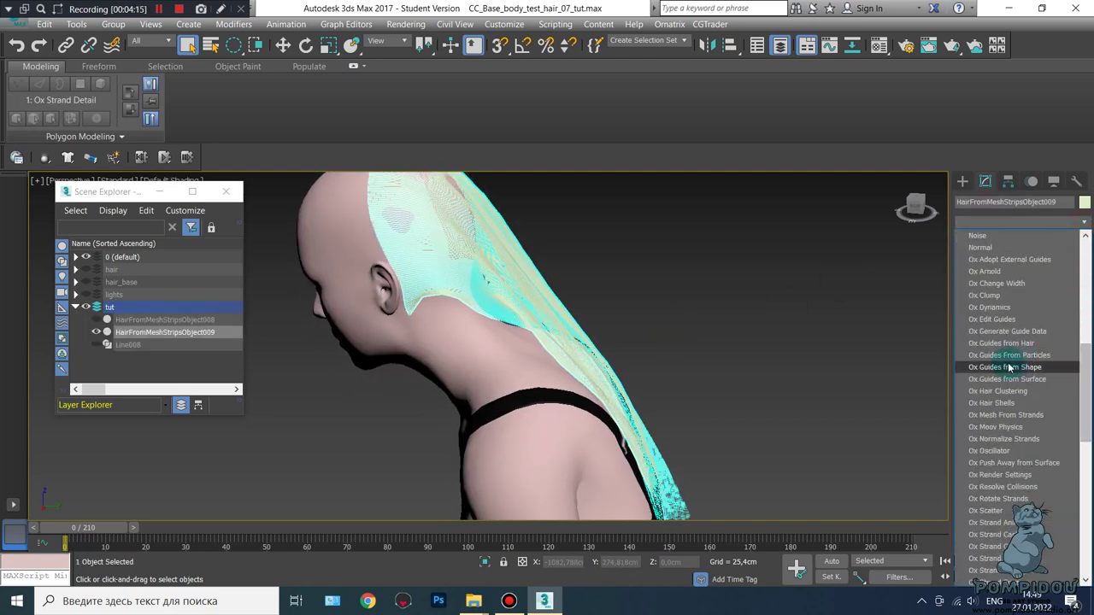
click(1000, 320)
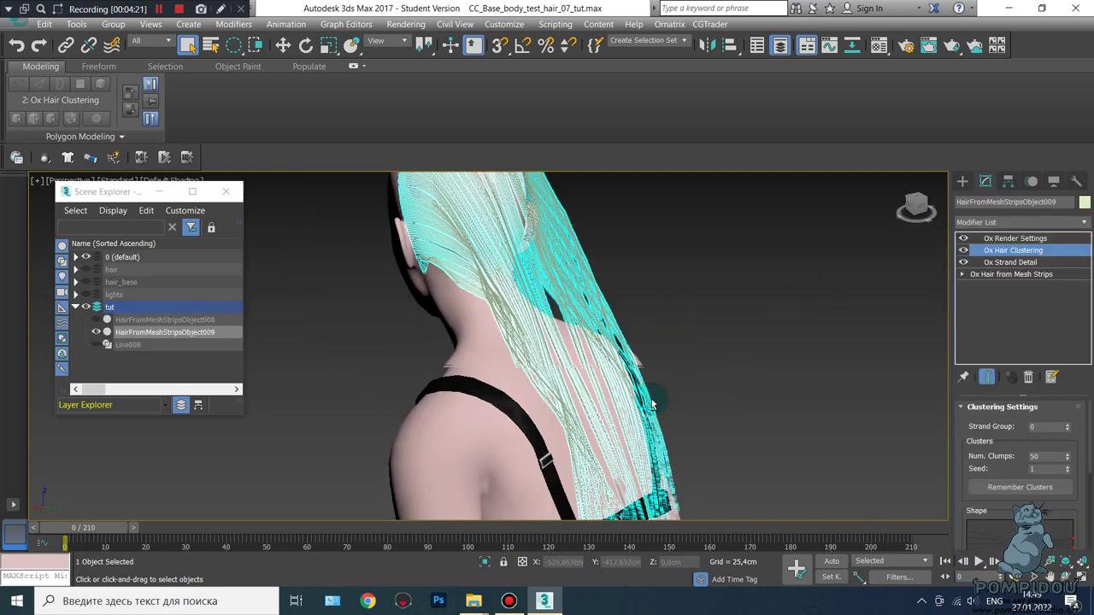
alt+middle_drag(599, 342, 726, 341)
Add Ox Strand Frizz, raise frizz along the strand to 0.41, and check the hair from behind
click(1017, 223)
drag(1087, 257, 1087, 427)
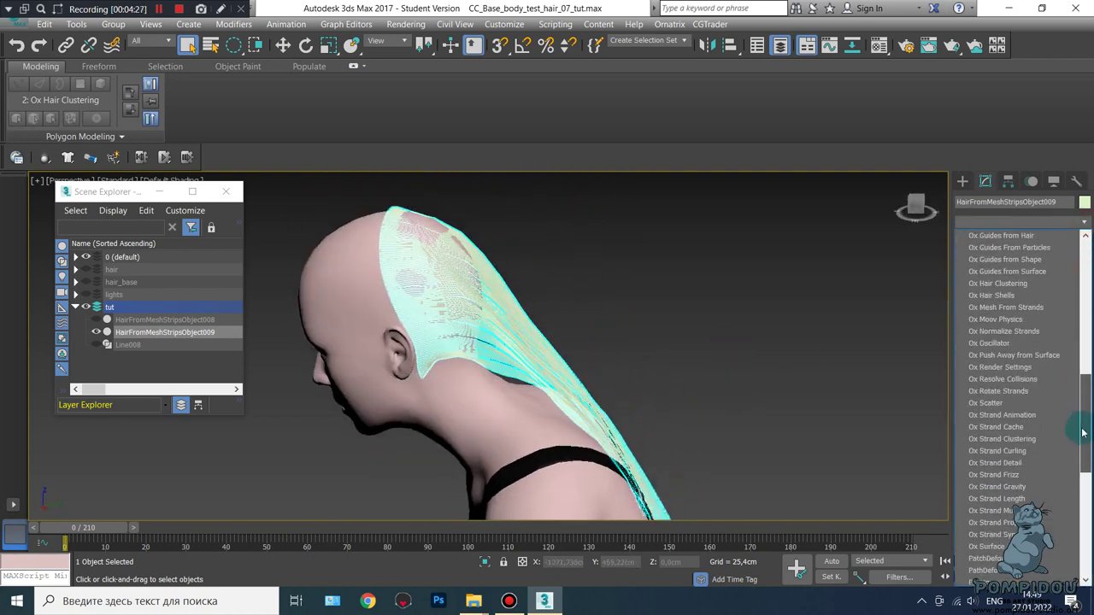
click(995, 499)
middle_drag(732, 472, 737, 403)
drag(1003, 325, 1000, 154)
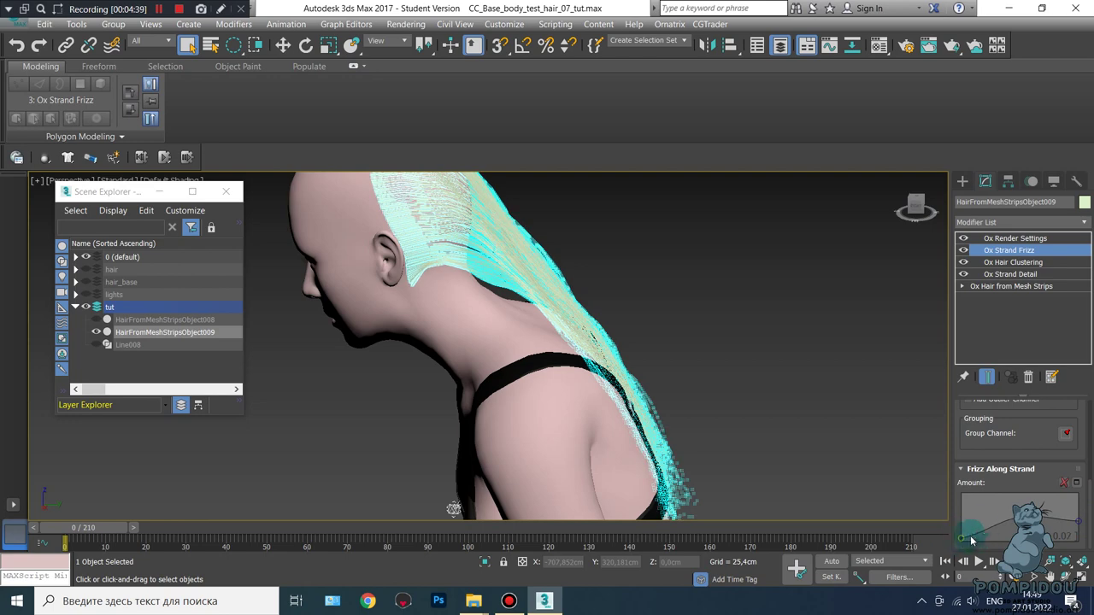
drag(962, 537, 964, 521)
alt+middle_drag(634, 299, 652, 378)
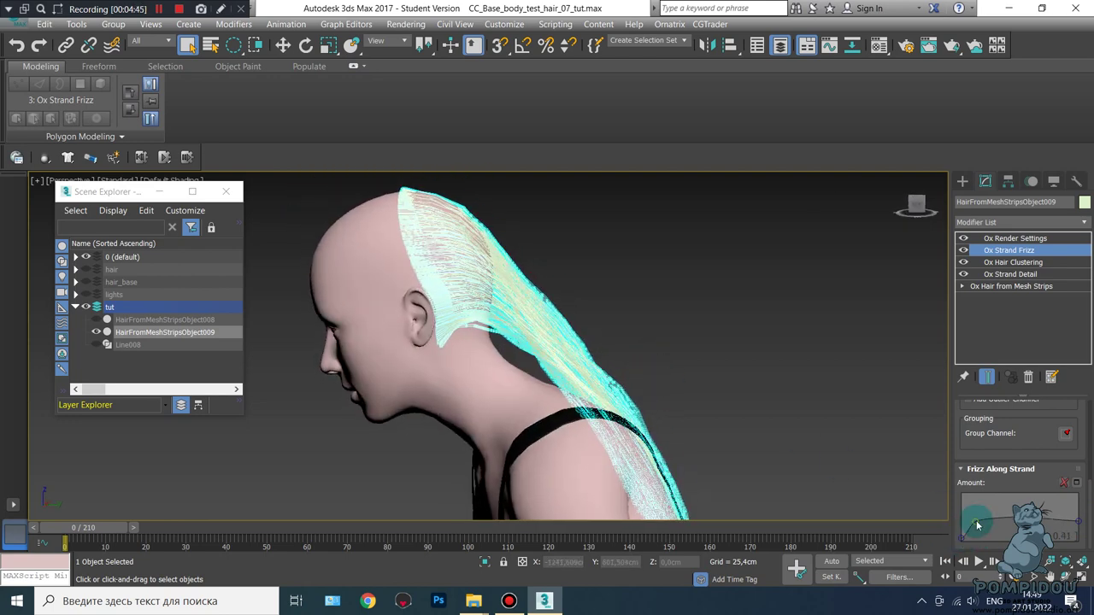
click(878, 339)
mouse_move(575, 315)
alt+middle_down()
mouse_move(664, 359)
mouse_move(616, 366)
mouse_move(649, 379)
mouse_move(682, 357)
mouse_move(557, 383)
alt+middle_up()
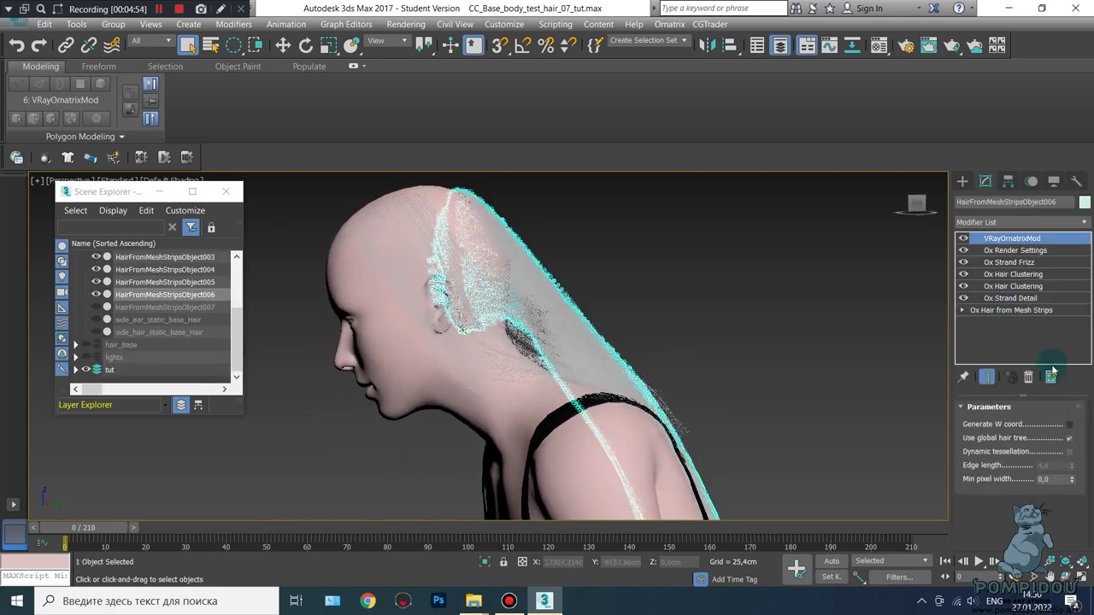
Deselect the hair object and play the animation to watch the strip hair move
drag(1084, 519, 1070, 425)
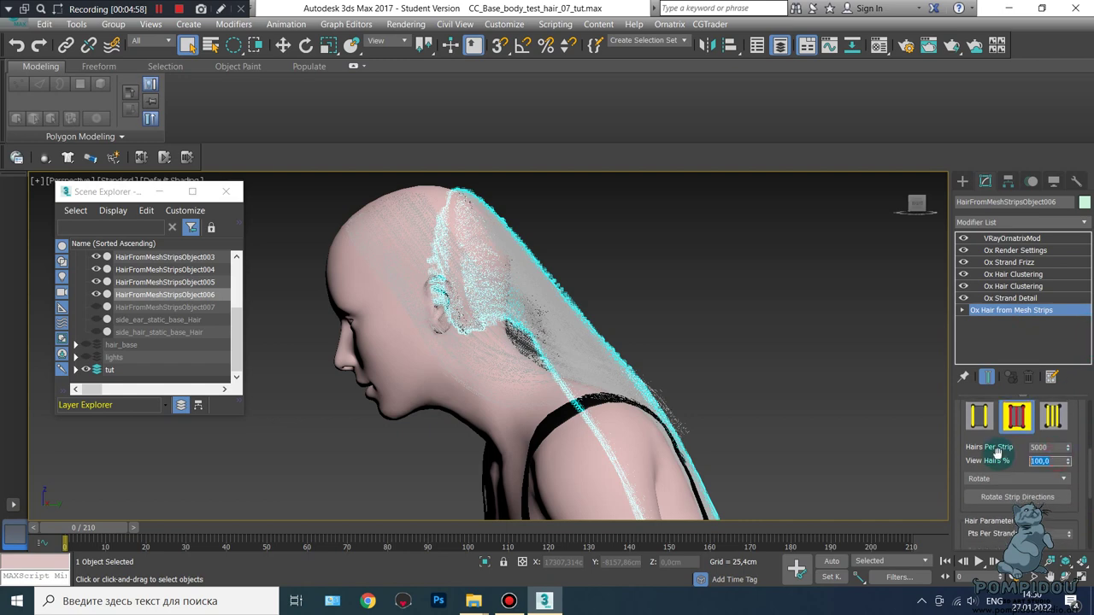
click(640, 330)
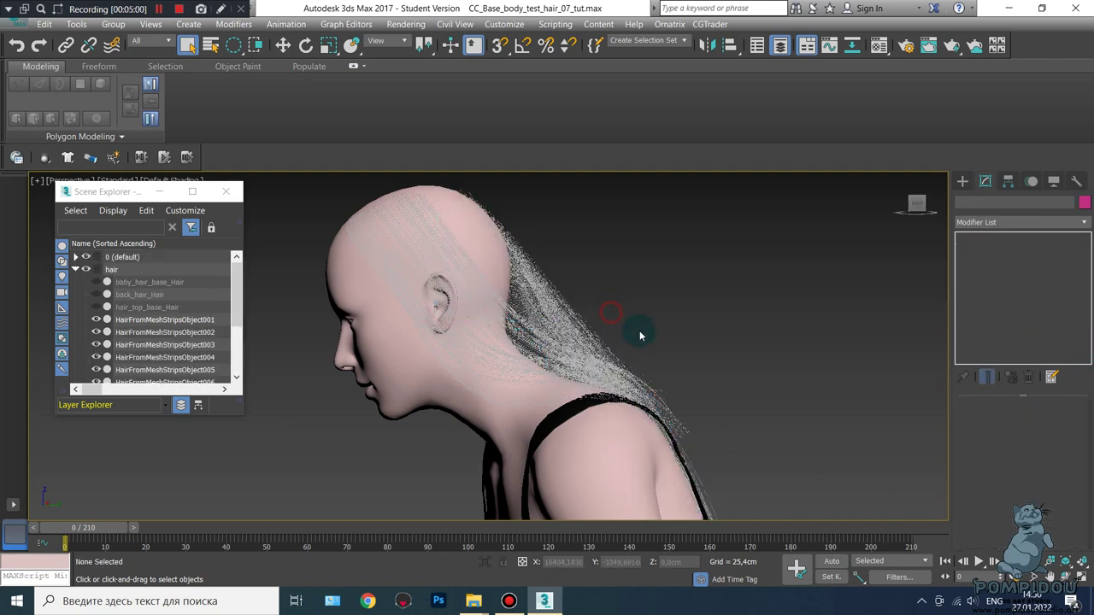
middle_drag(641, 330, 629, 330)
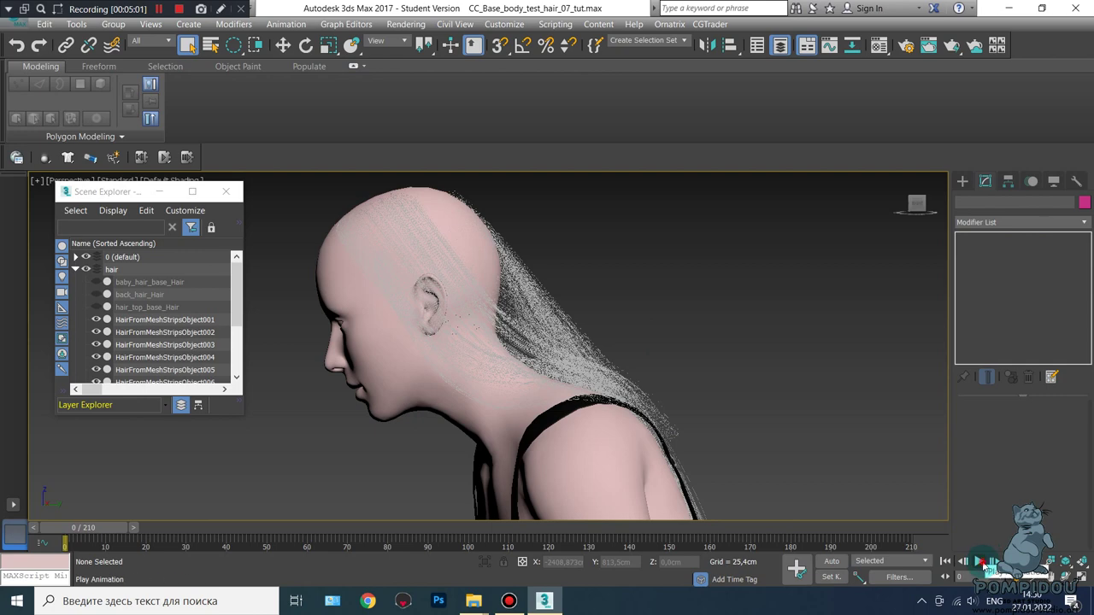
click(980, 562)
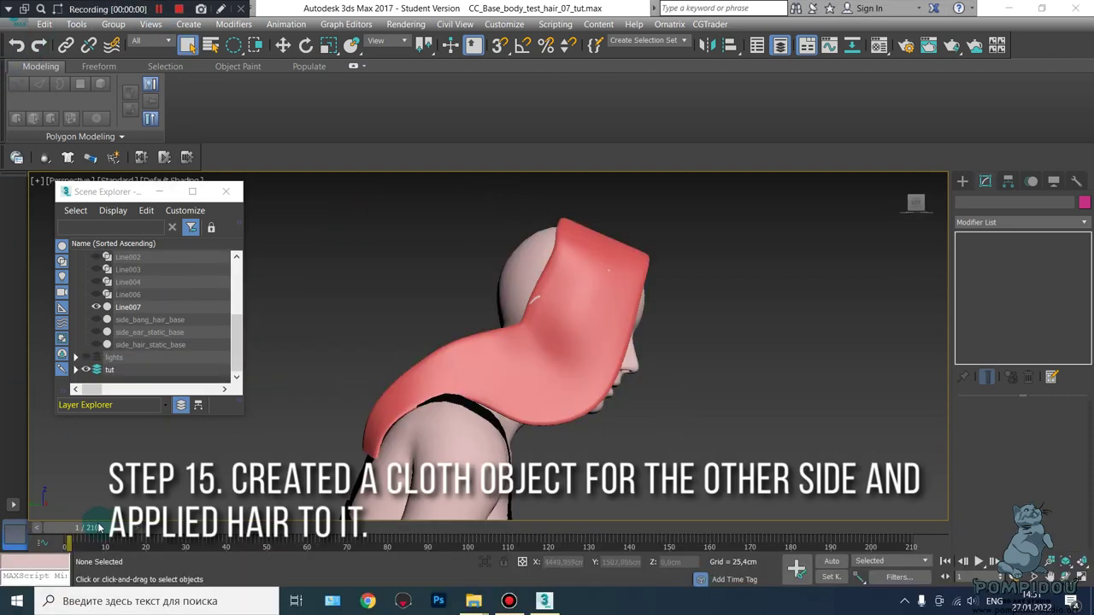
Jump to frame 210, hide the red hair_base cloth layer, and play the animation
drag(218, 559, 925, 564)
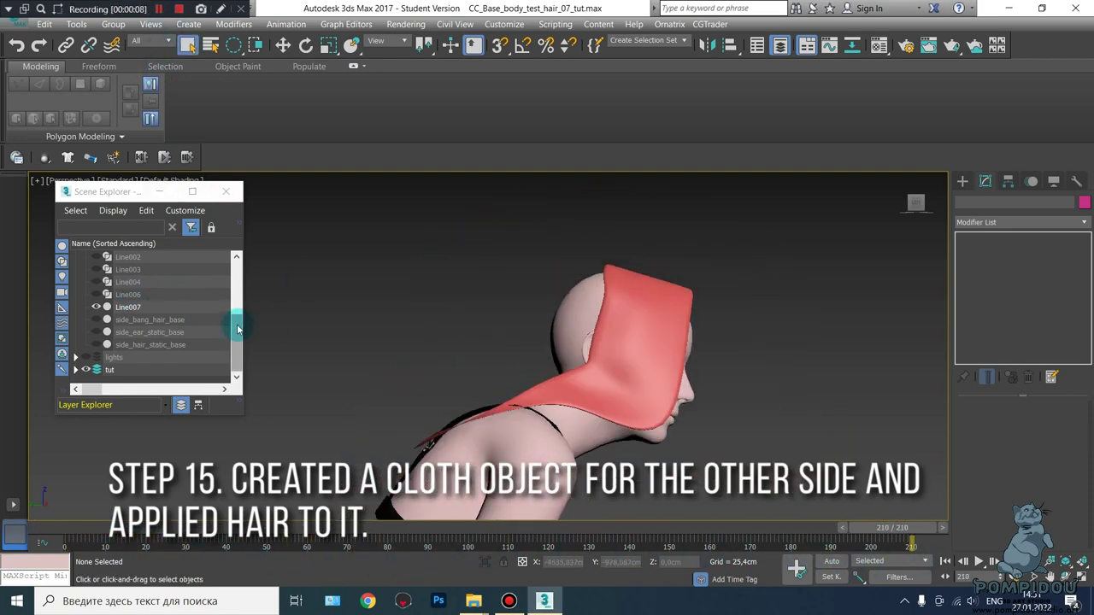
drag(239, 329, 230, 273)
click(75, 281)
click(85, 282)
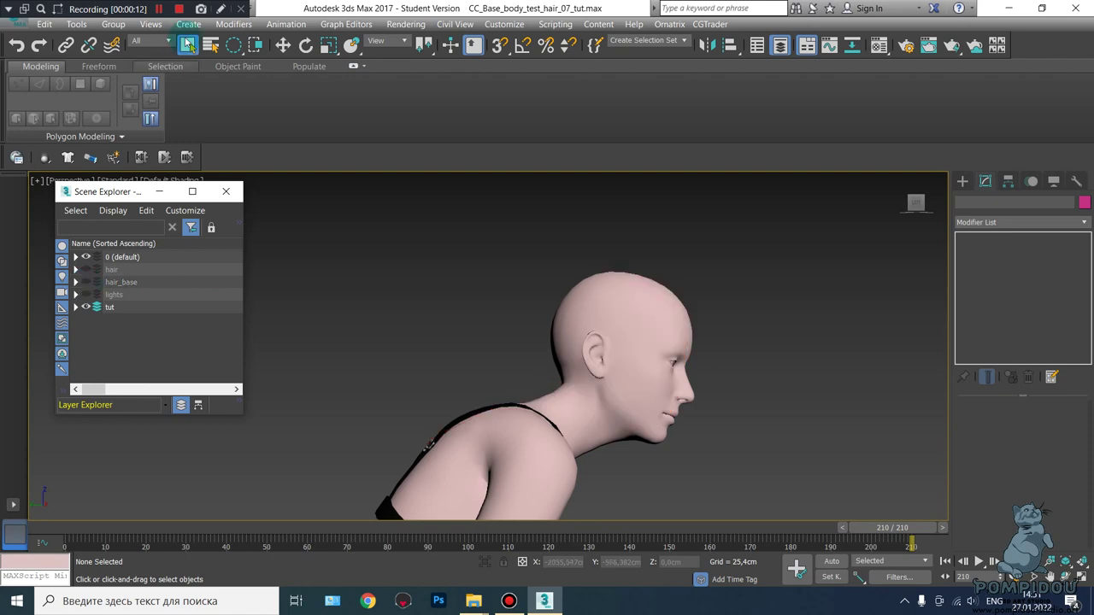
click(980, 561)
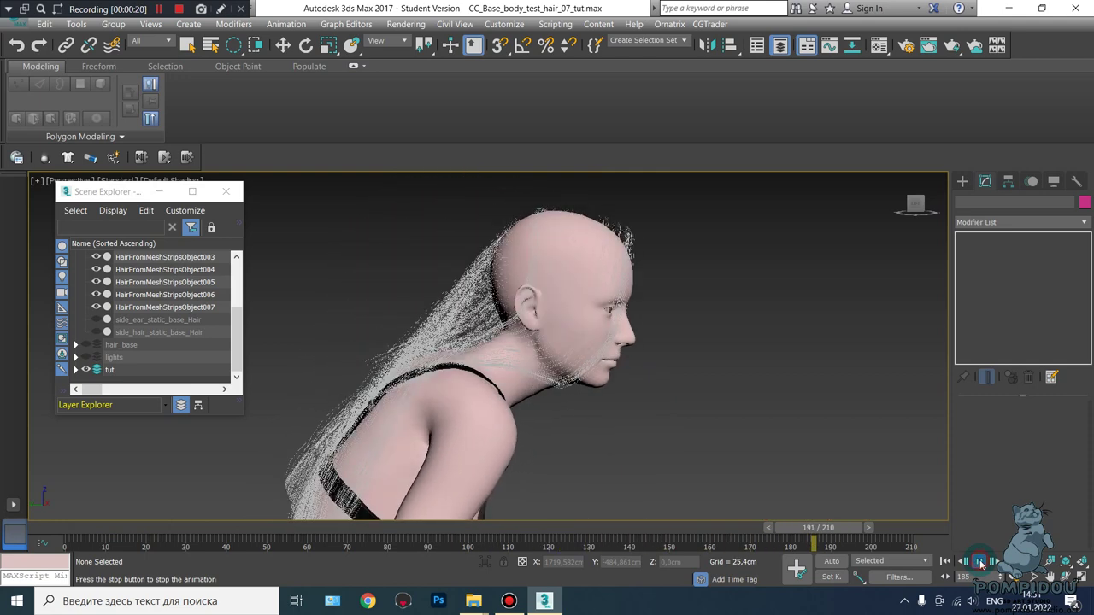
Stop at frame 191 and show side_ear_static_base_Hair and hair_top_base_Hair, keeping back_hair_Hair hidden
click(980, 561)
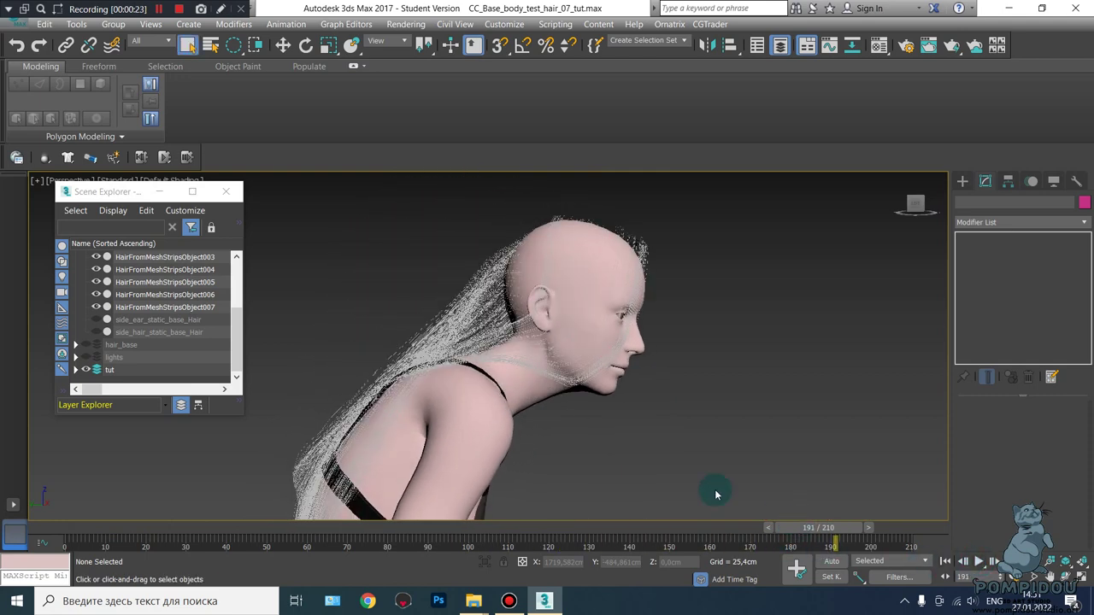
click(159, 10)
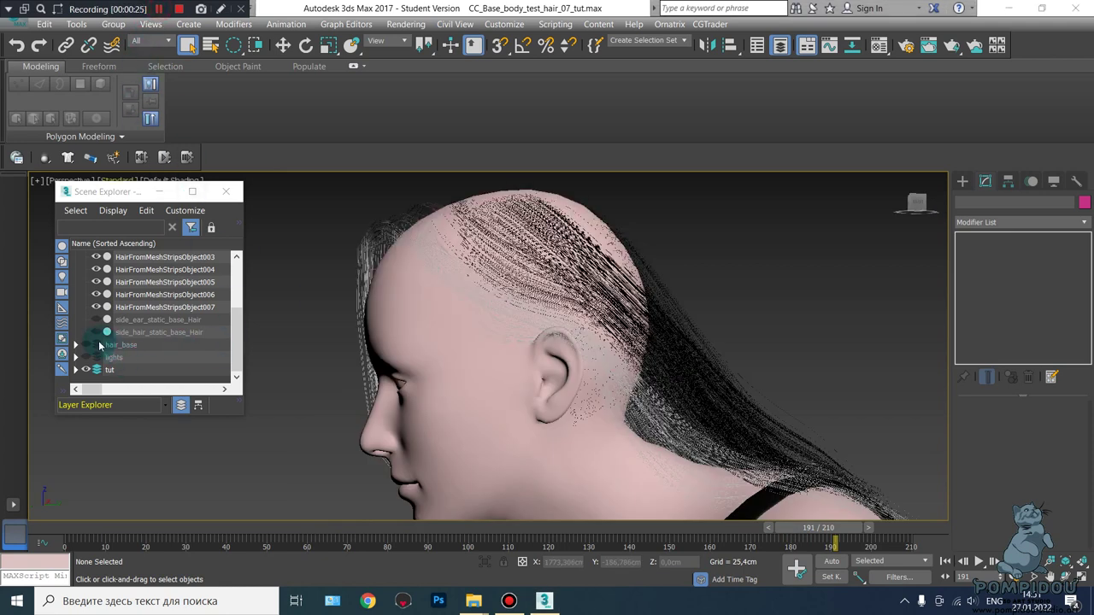
click(95, 319)
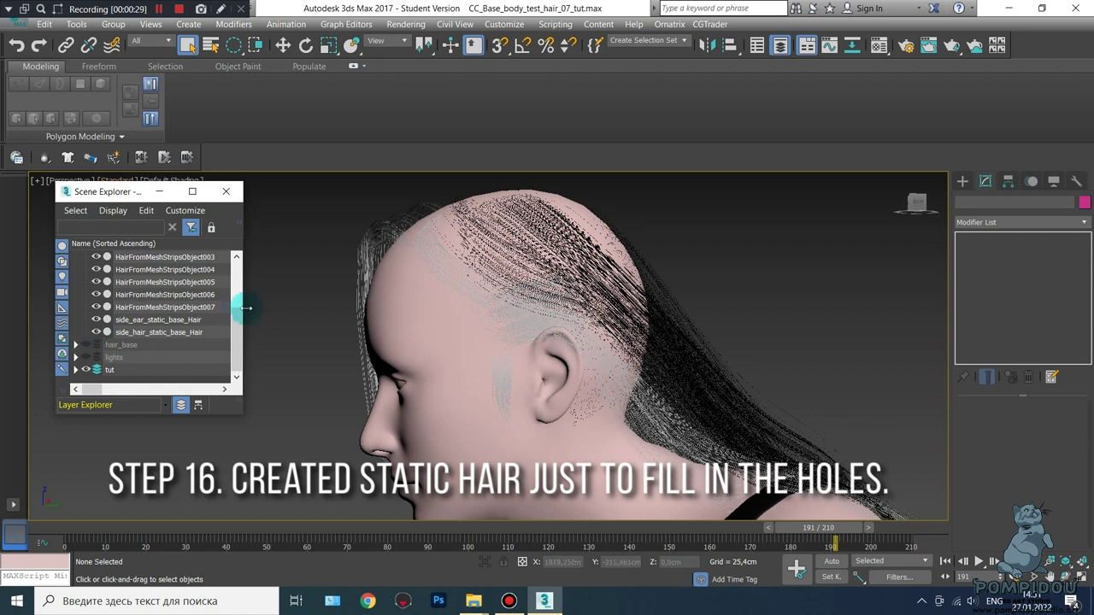
drag(231, 316, 232, 273)
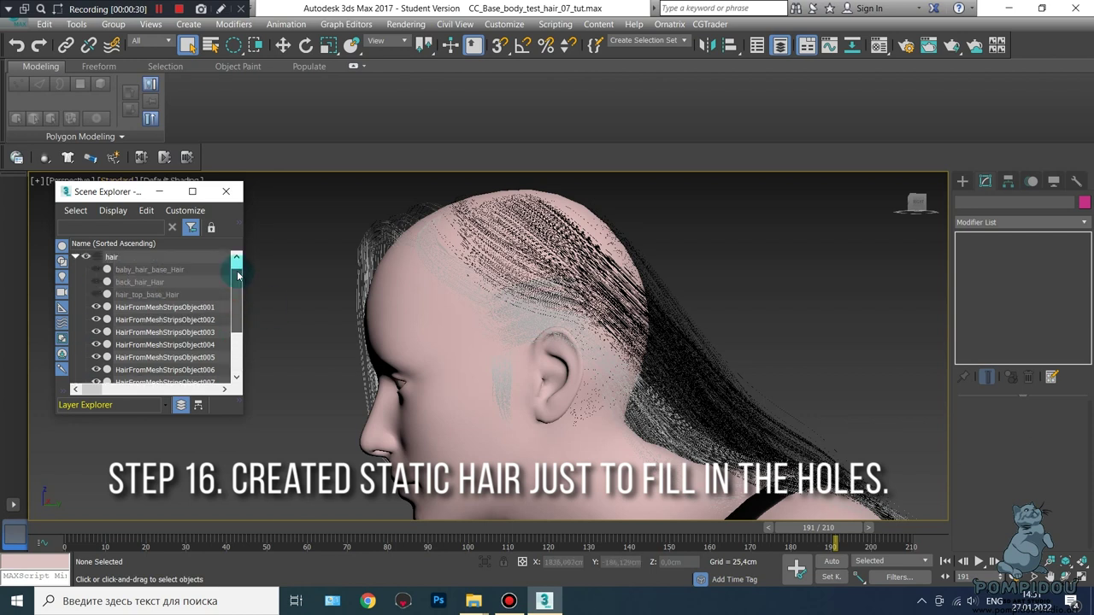
click(96, 295)
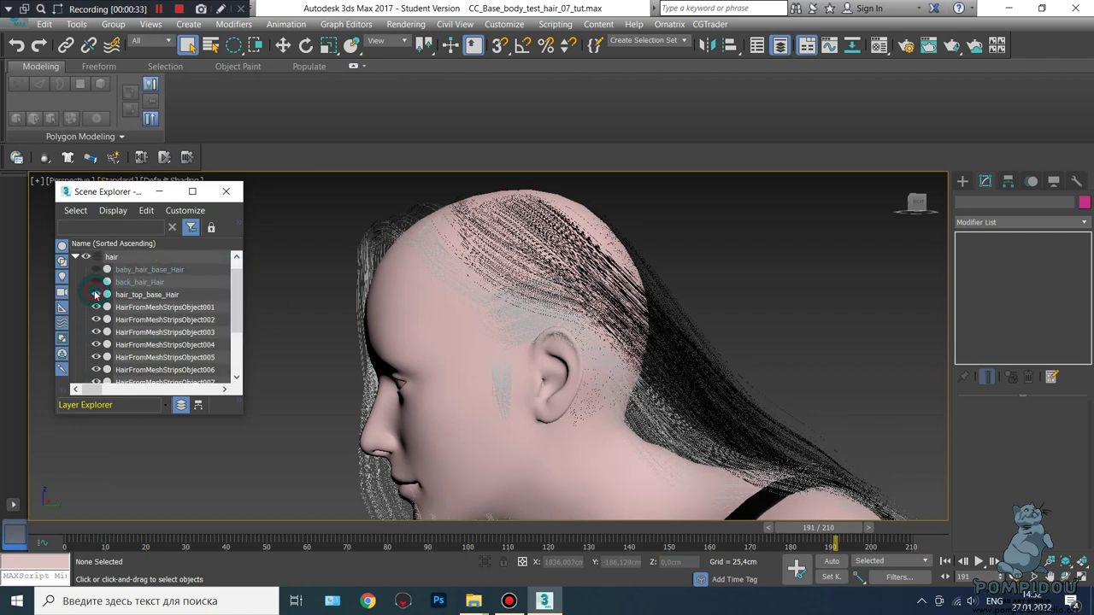
click(97, 282)
click(96, 280)
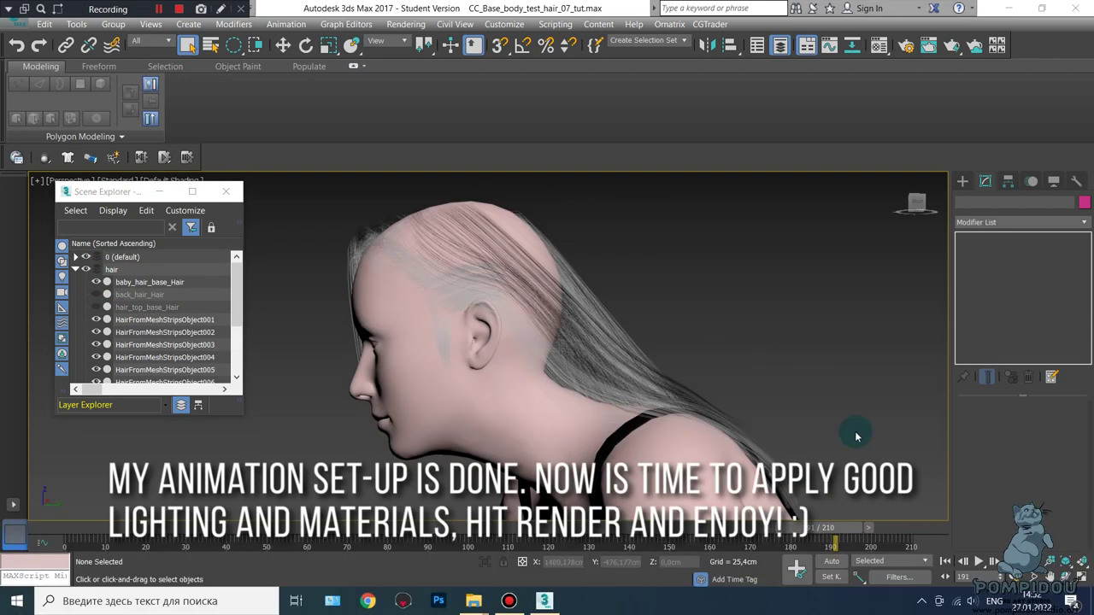
Play the animation with all strand and baby hair visible, stopping at frame 27
click(979, 562)
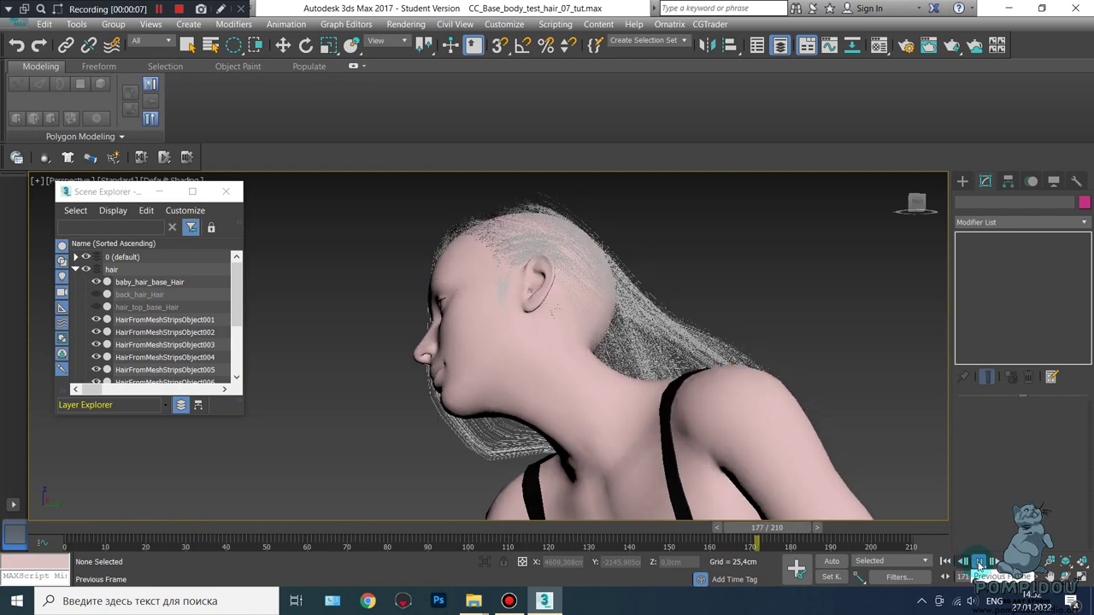
click(980, 565)
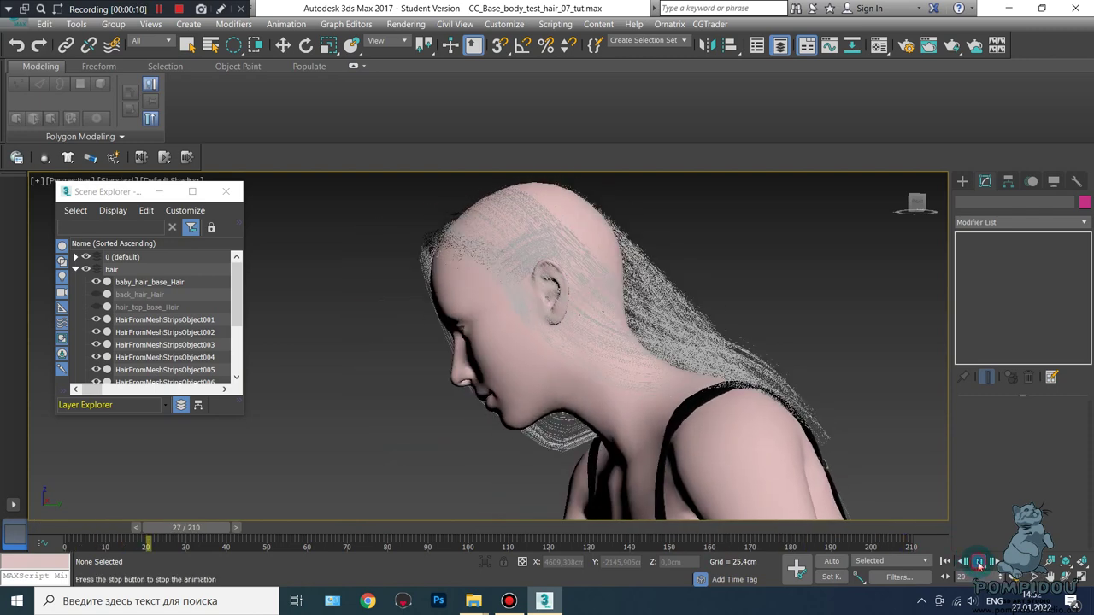